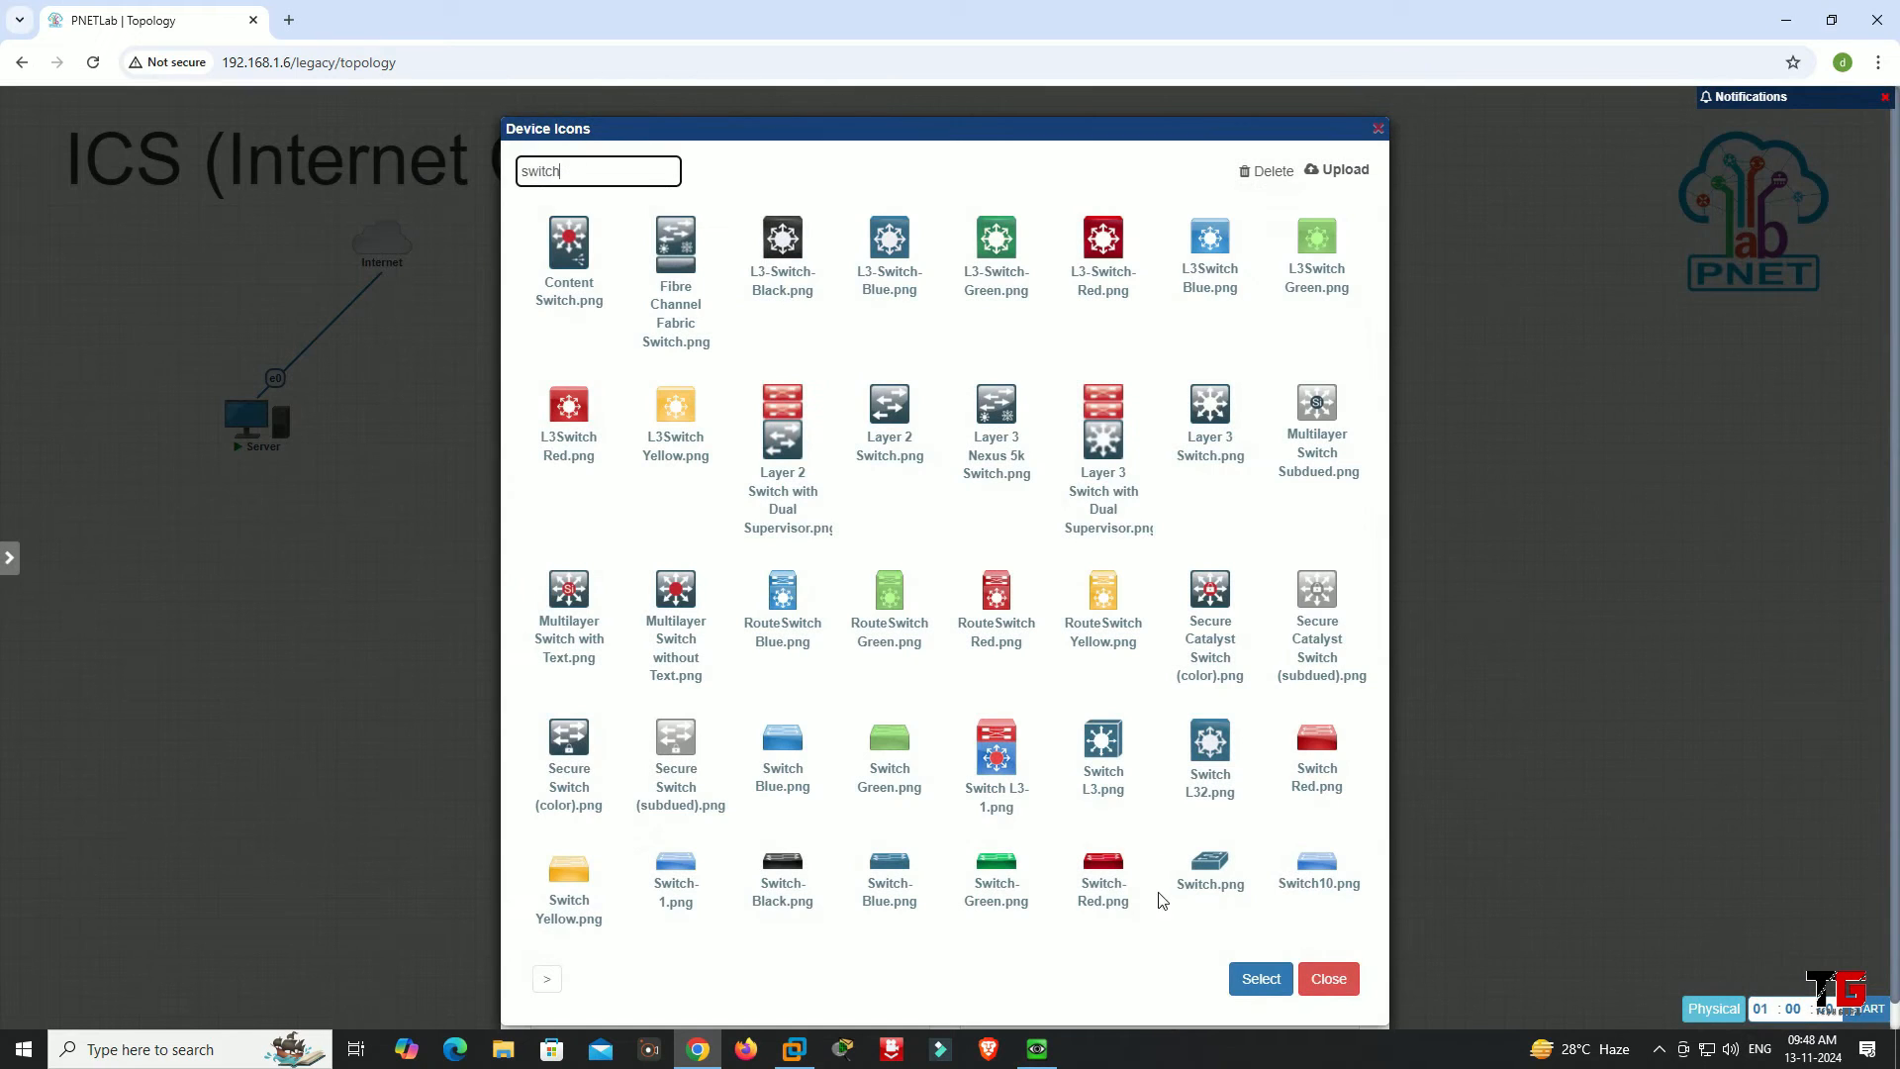
- Assign the Switch.png icon to the new switch node and save the node to the topology
{"action": "left_click", "coordinate": [1209, 868]}
{"action": "left_click", "coordinate": [1257, 989]}
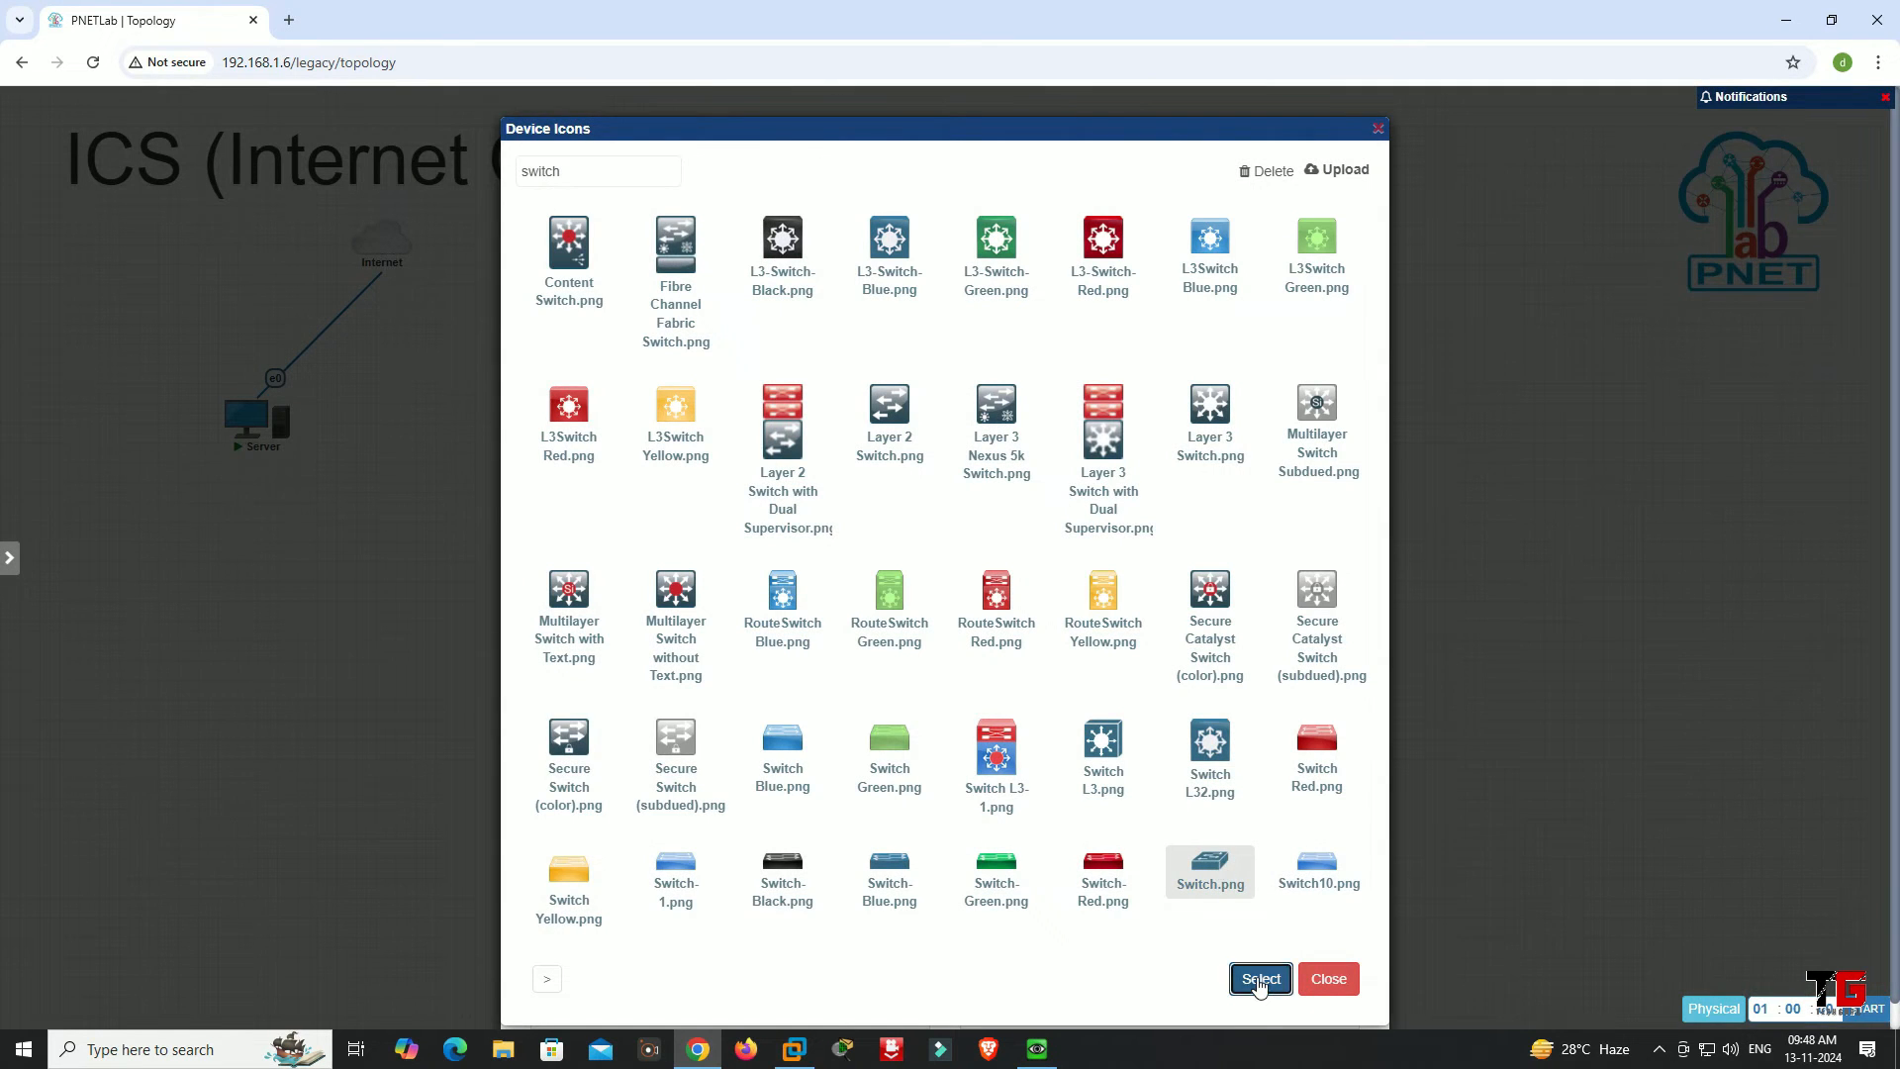
{"action": "left_click_drag", "start_coordinate": [949, 980], "coordinate": [925, 409]}
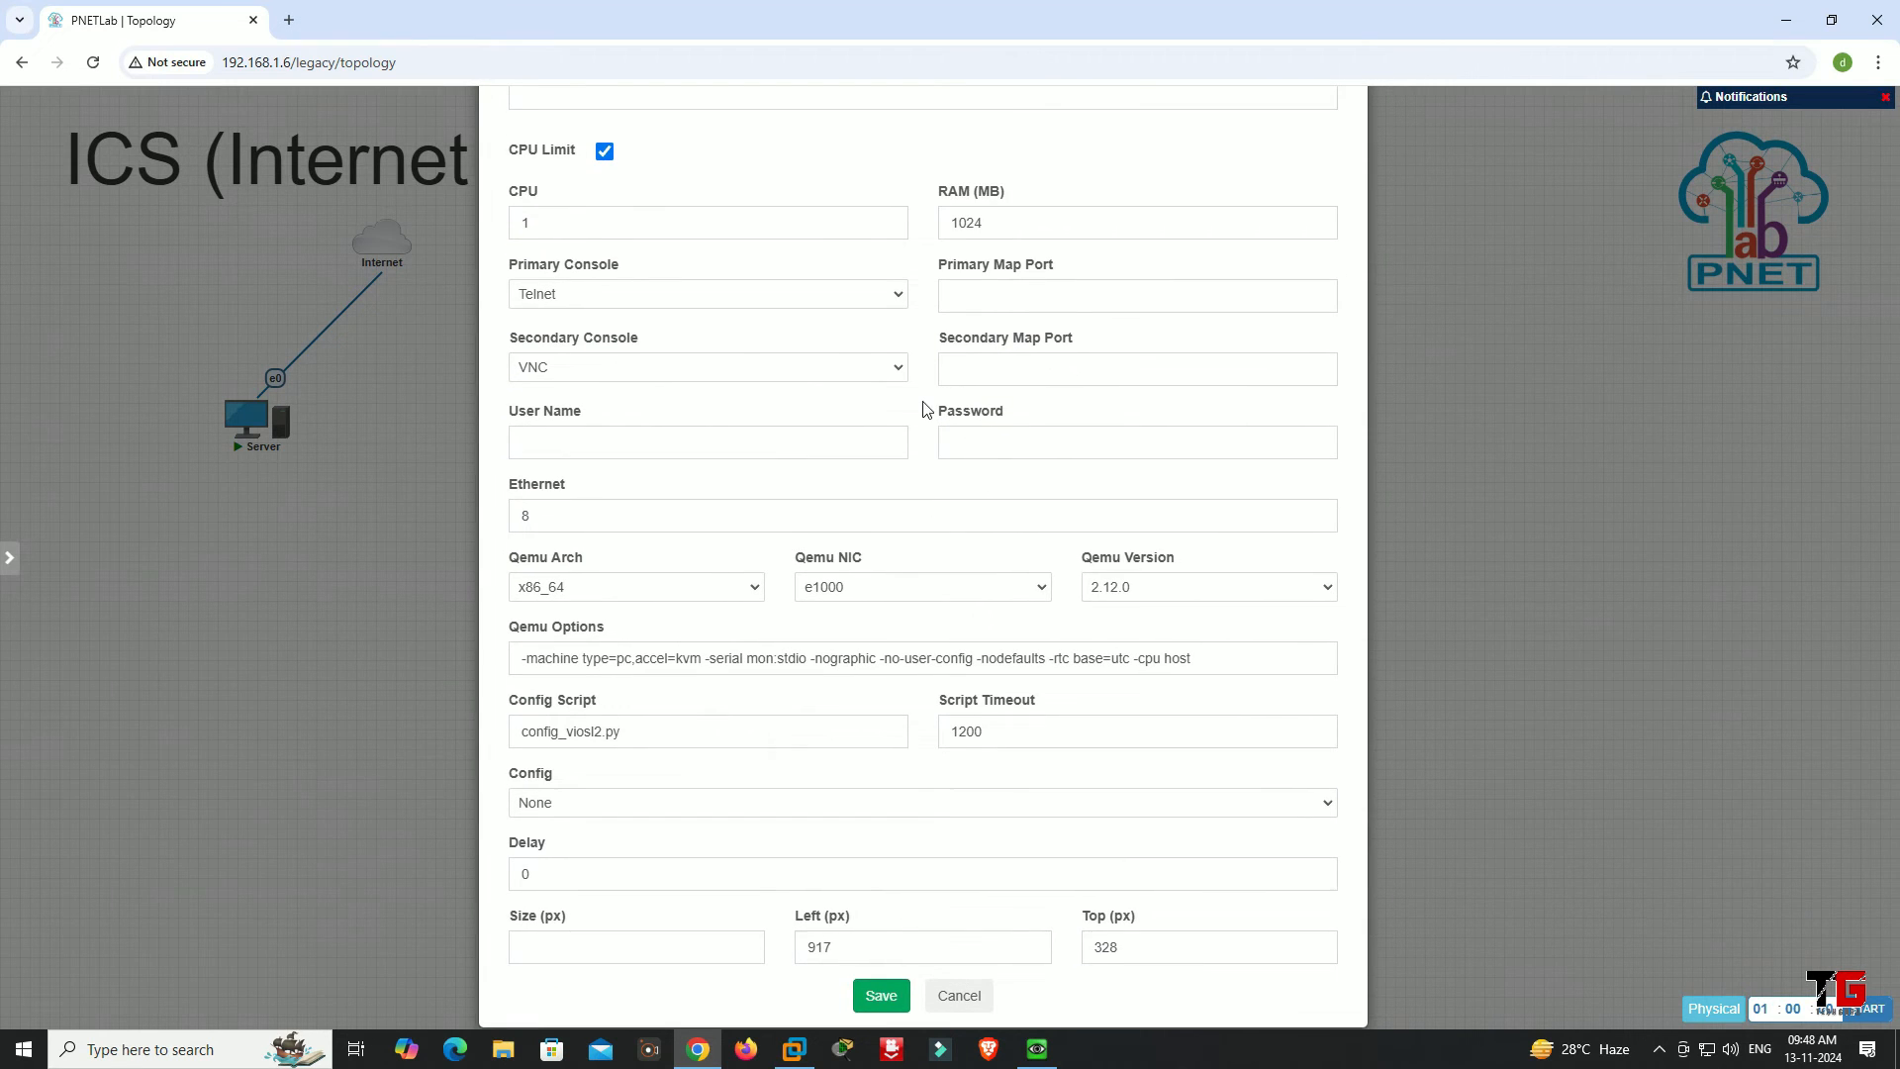
{"action": "left_click", "coordinate": [880, 994]}
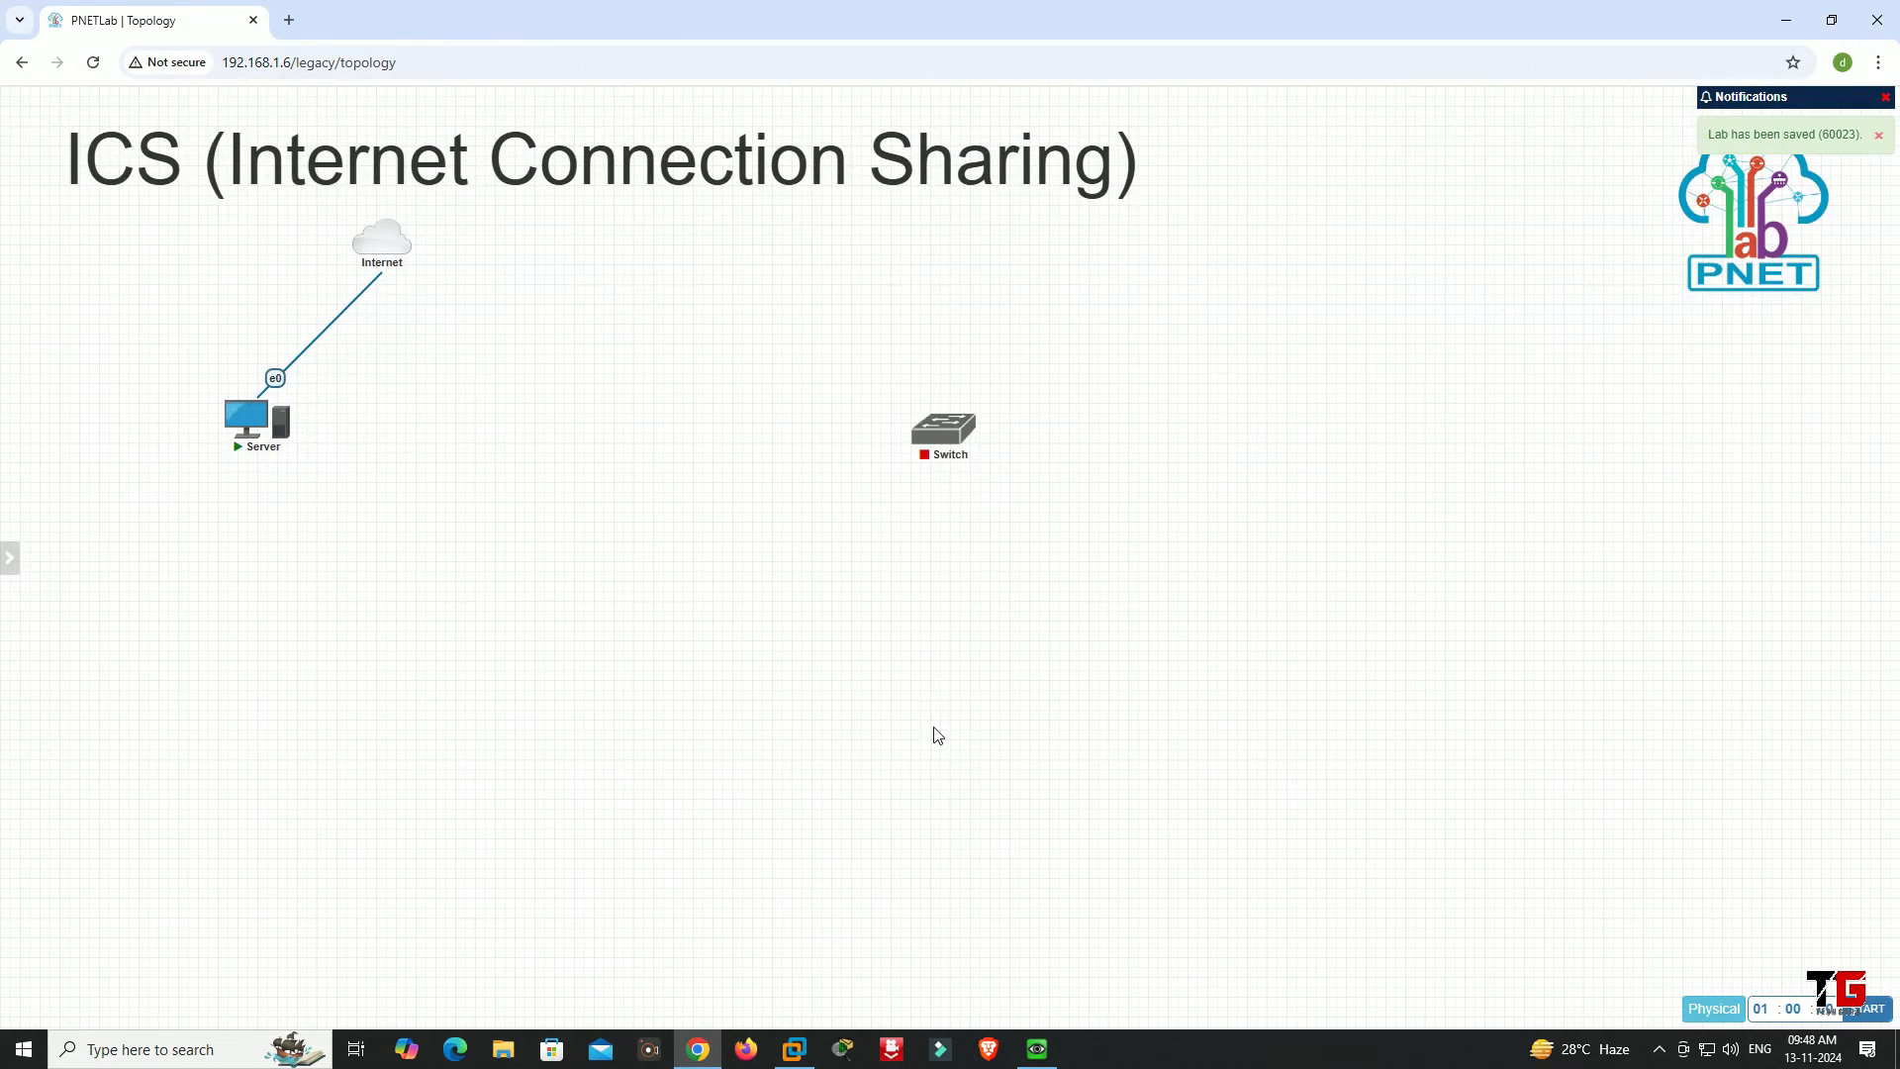
- Place the Switch below the Server and connect Server interface e1 to Switch interface Gi0/0
{"action": "mouse_move", "coordinate": [945, 428]}
{"action": "left_click_drag", "start_coordinate": [942, 439], "coordinate": [298, 567]}
{"action": "left_click_drag", "start_coordinate": [287, 422], "coordinate": [306, 562]}
{"action": "left_click", "coordinate": [988, 616]}
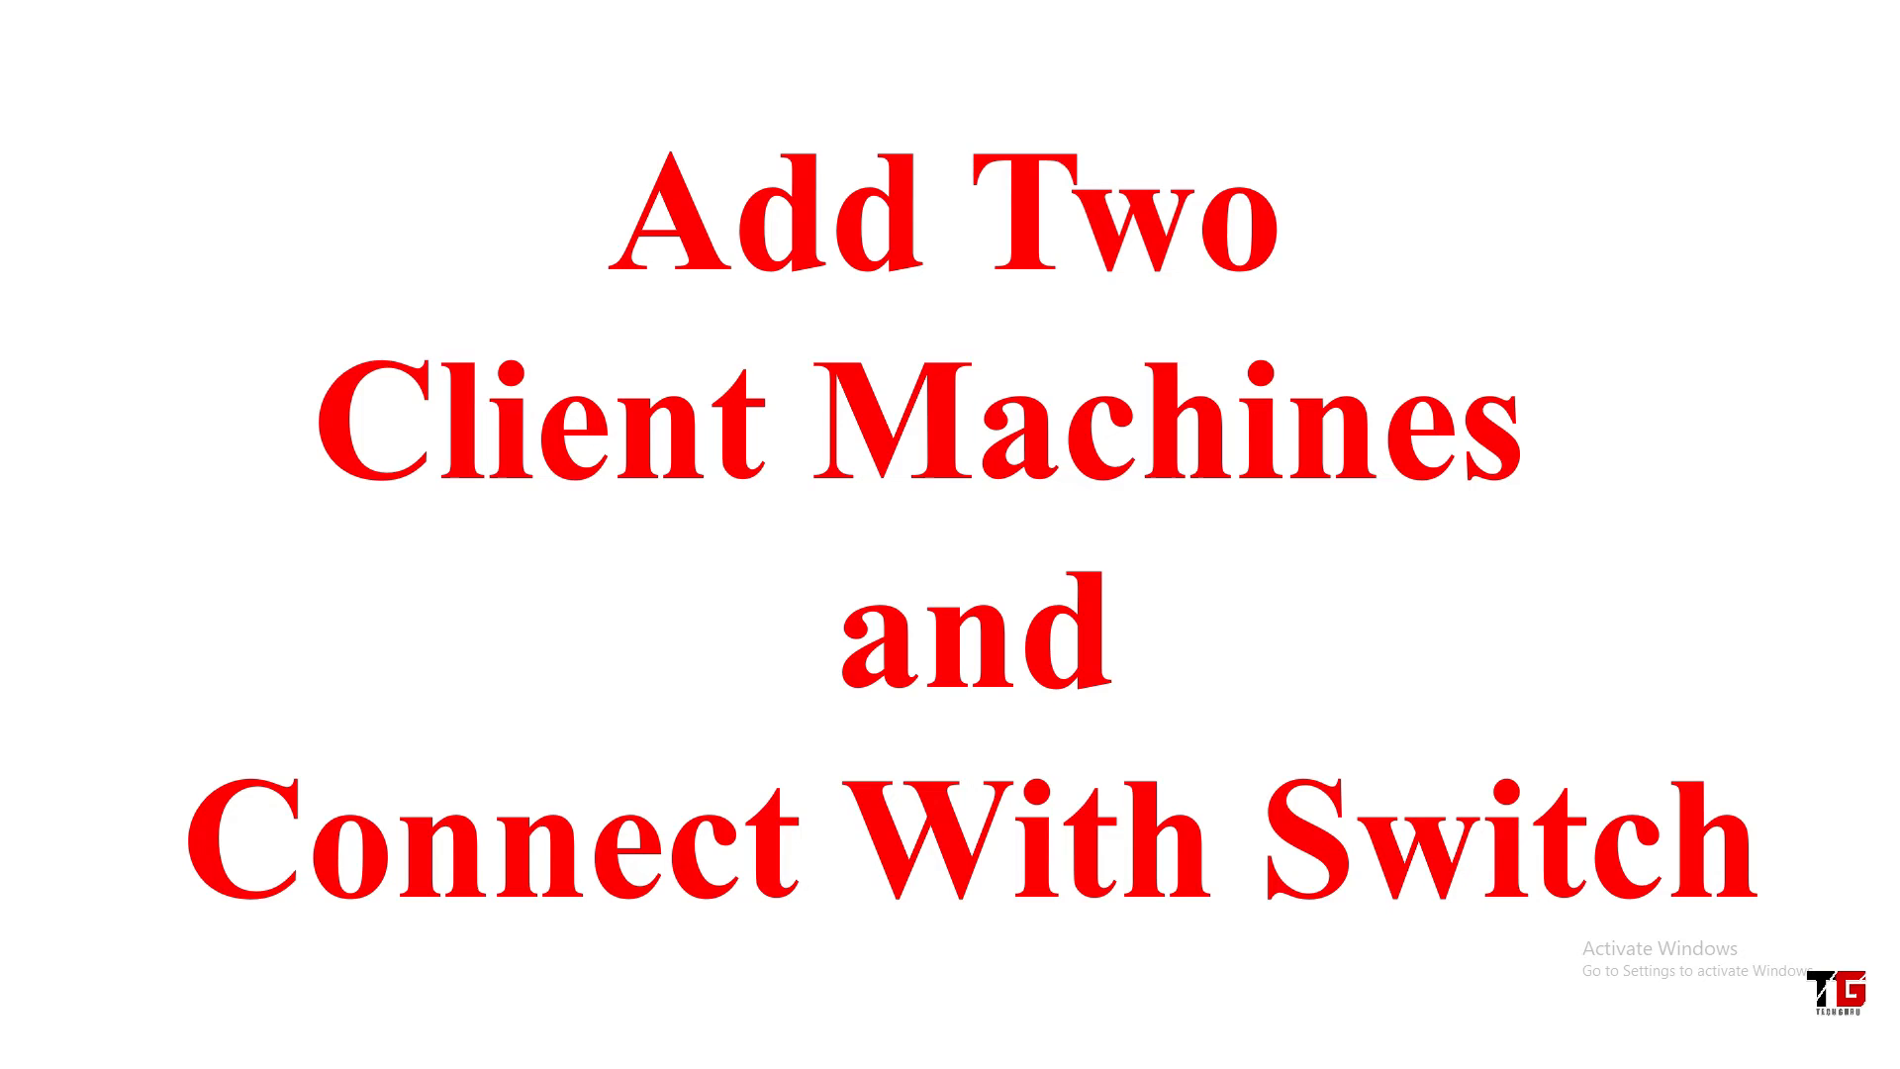
- Add a Windows node named Client-1 using the win-7 image
{"action": "right_click", "coordinate": [781, 487]}
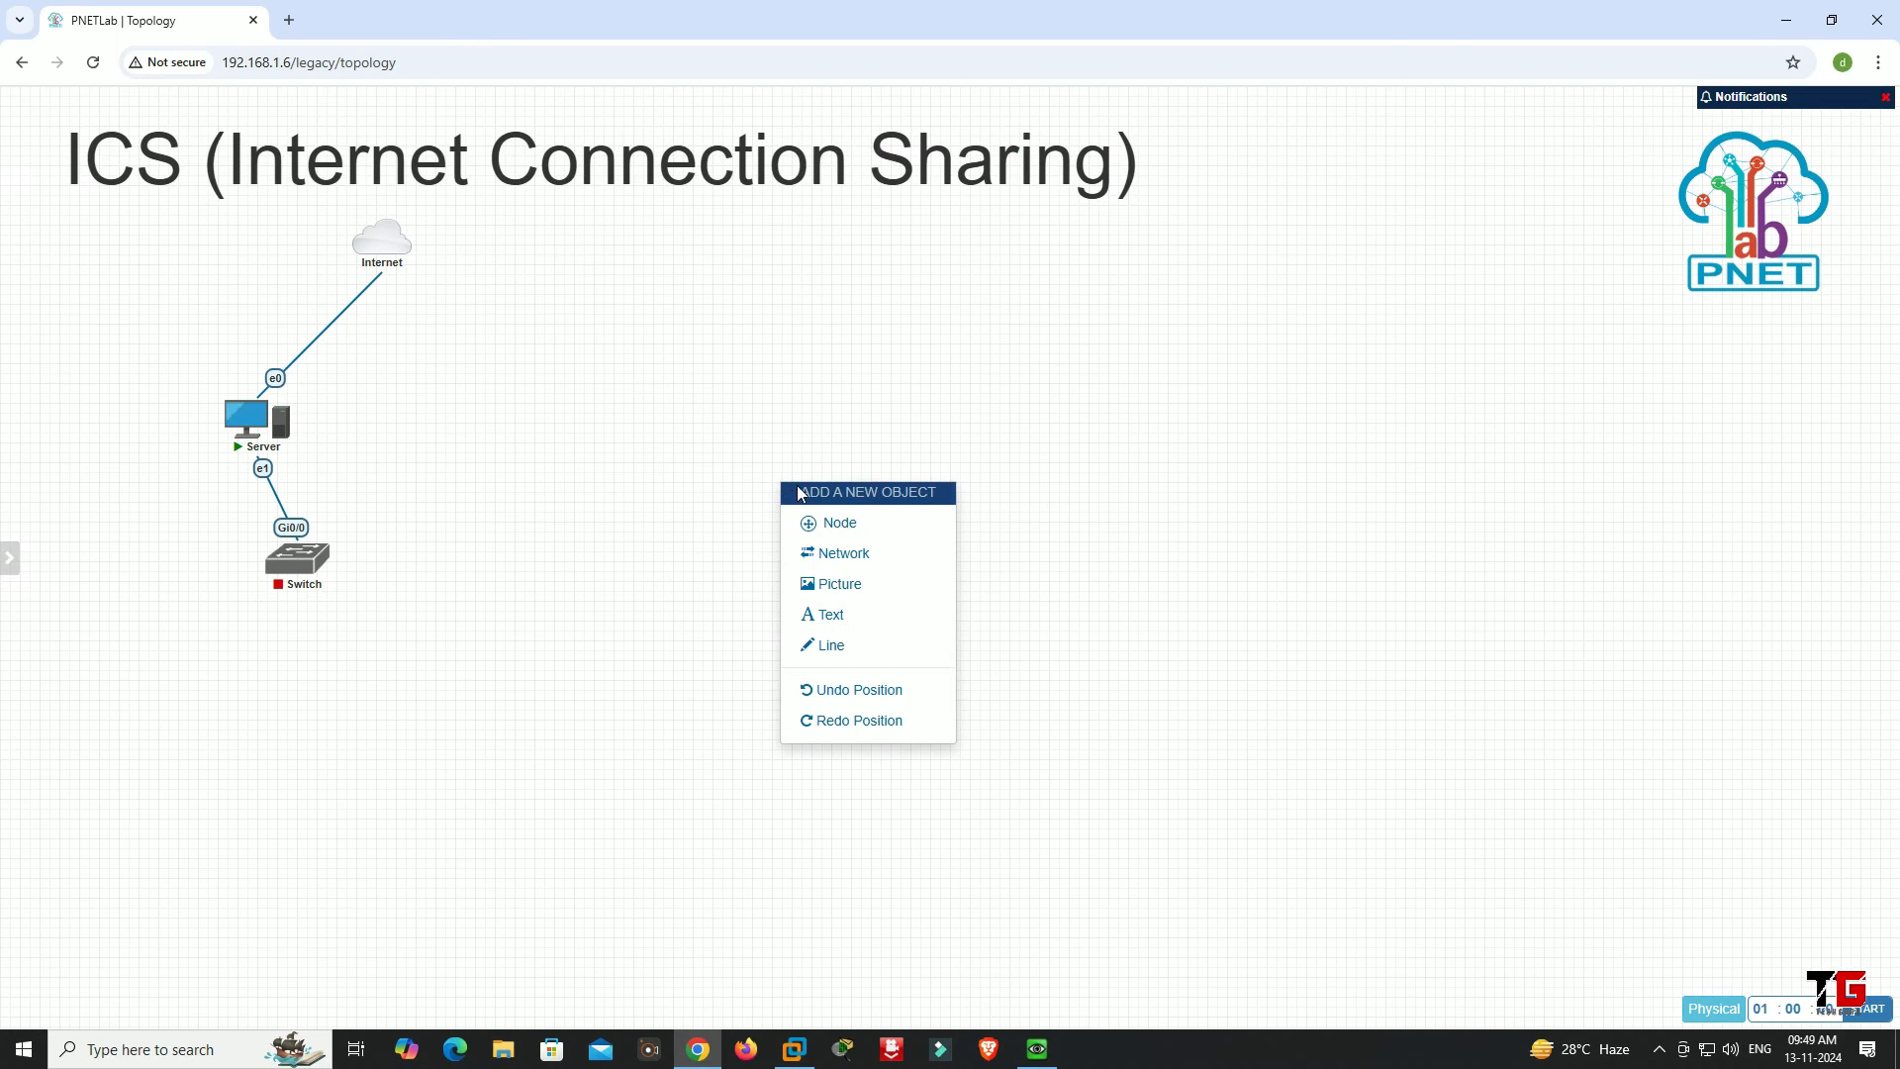
{"action": "left_click", "coordinate": [837, 524]}
{"action": "left_click", "coordinate": [595, 521]}
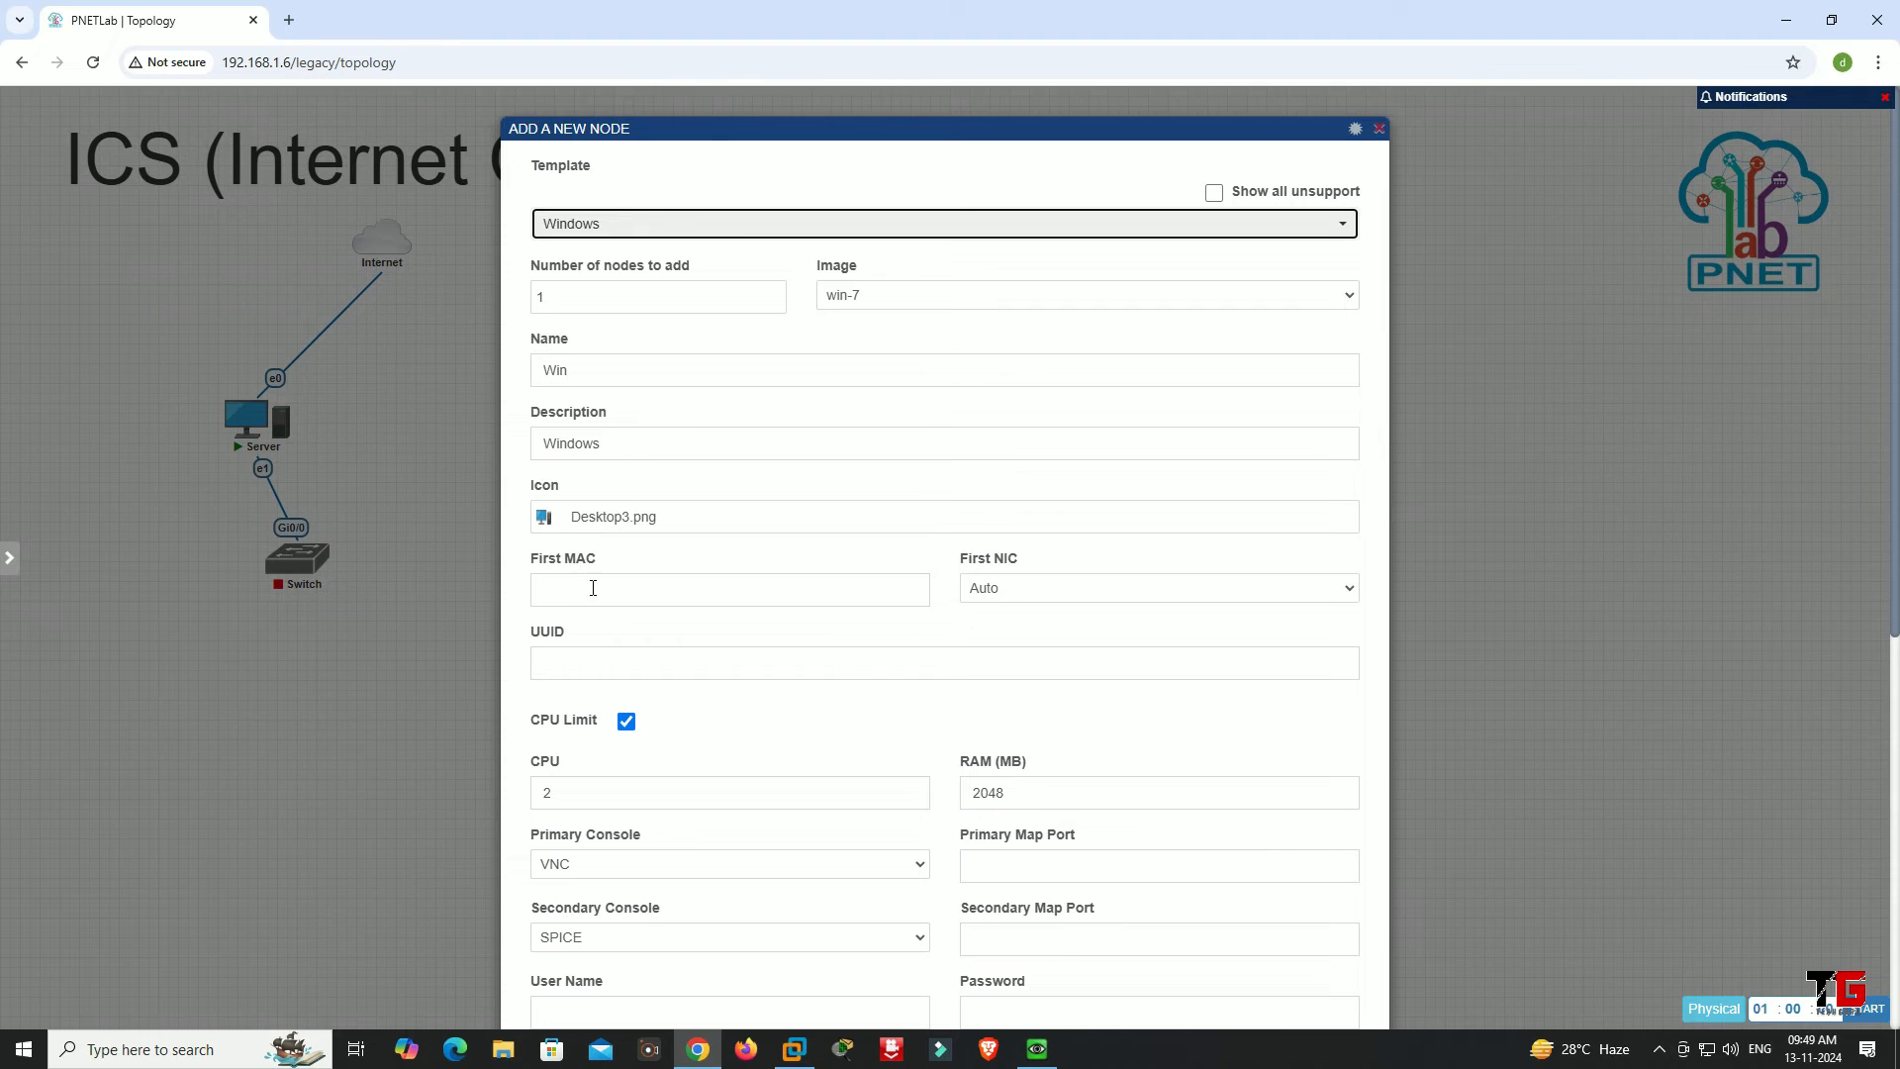
{"action": "left_click", "coordinate": [612, 379]}
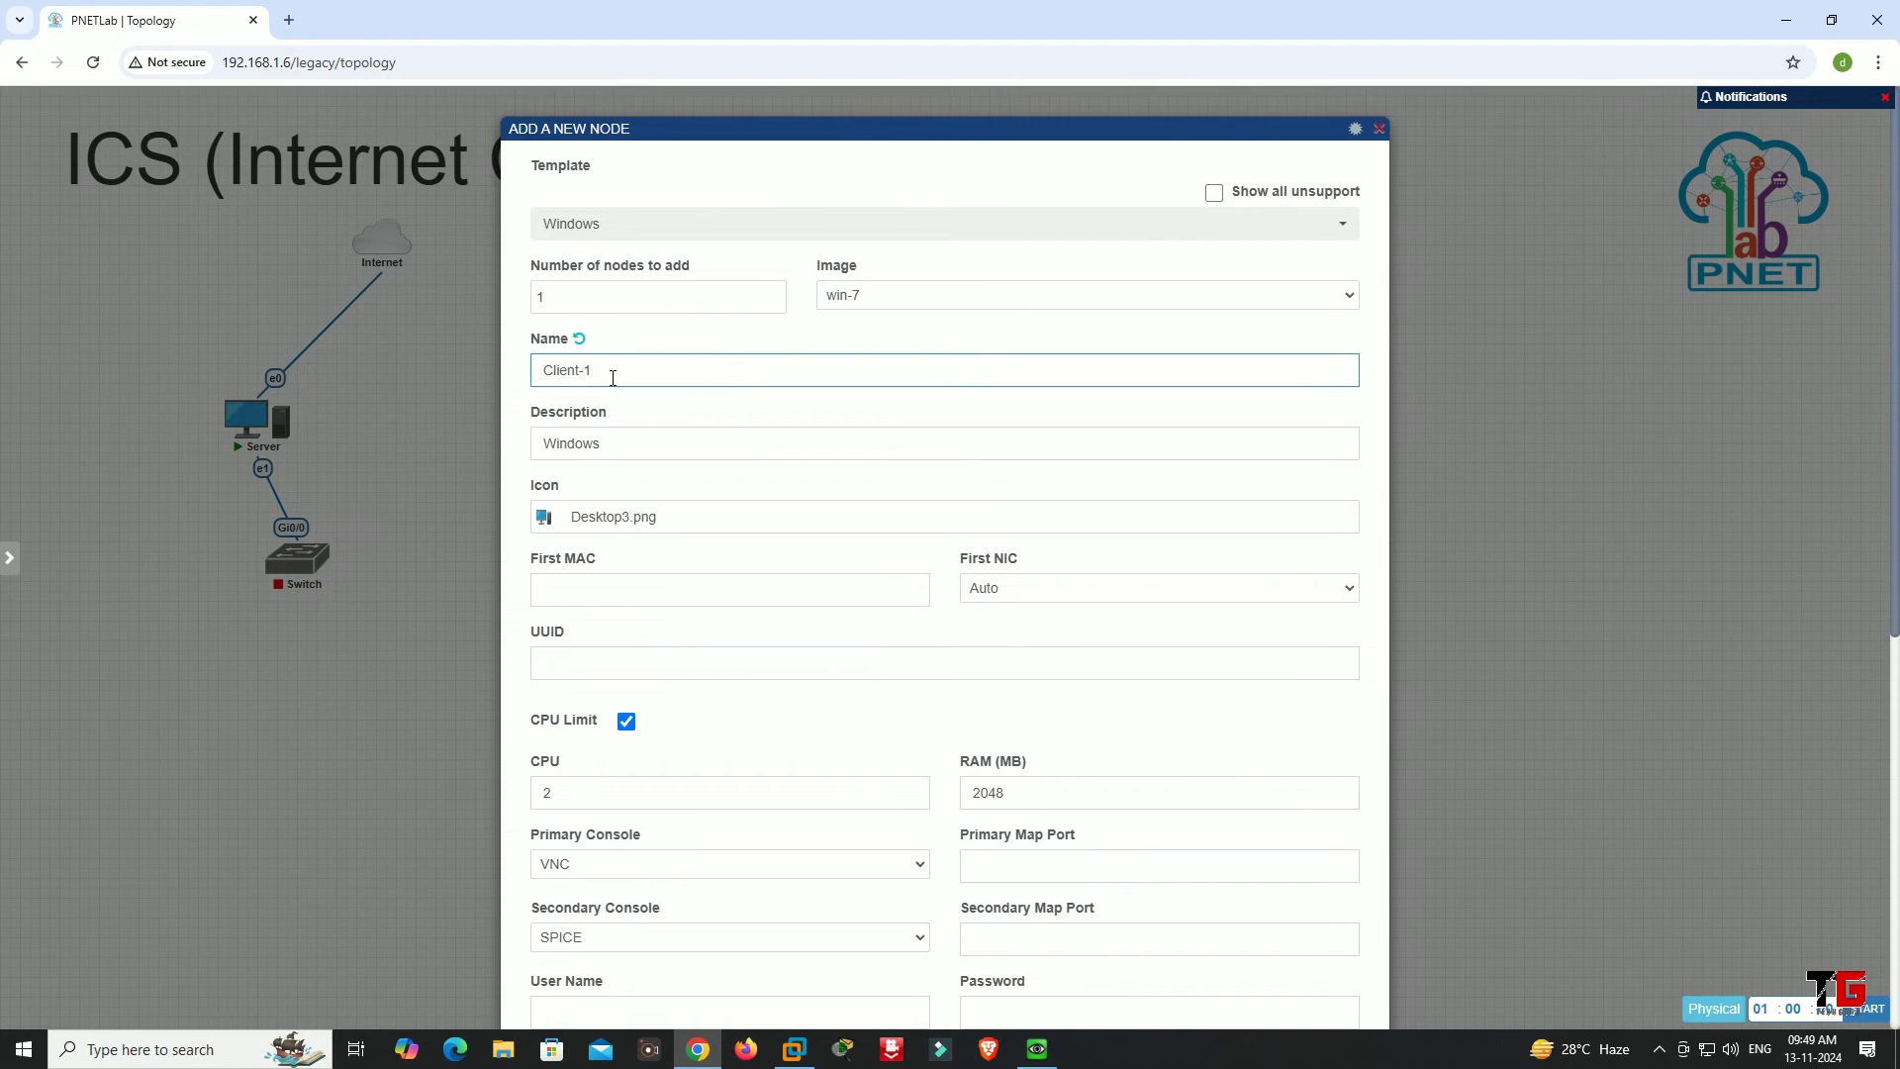
{"action": "scroll", "coordinate": [806, 569], "scroll_direction": "down", "scroll_amount": 7}
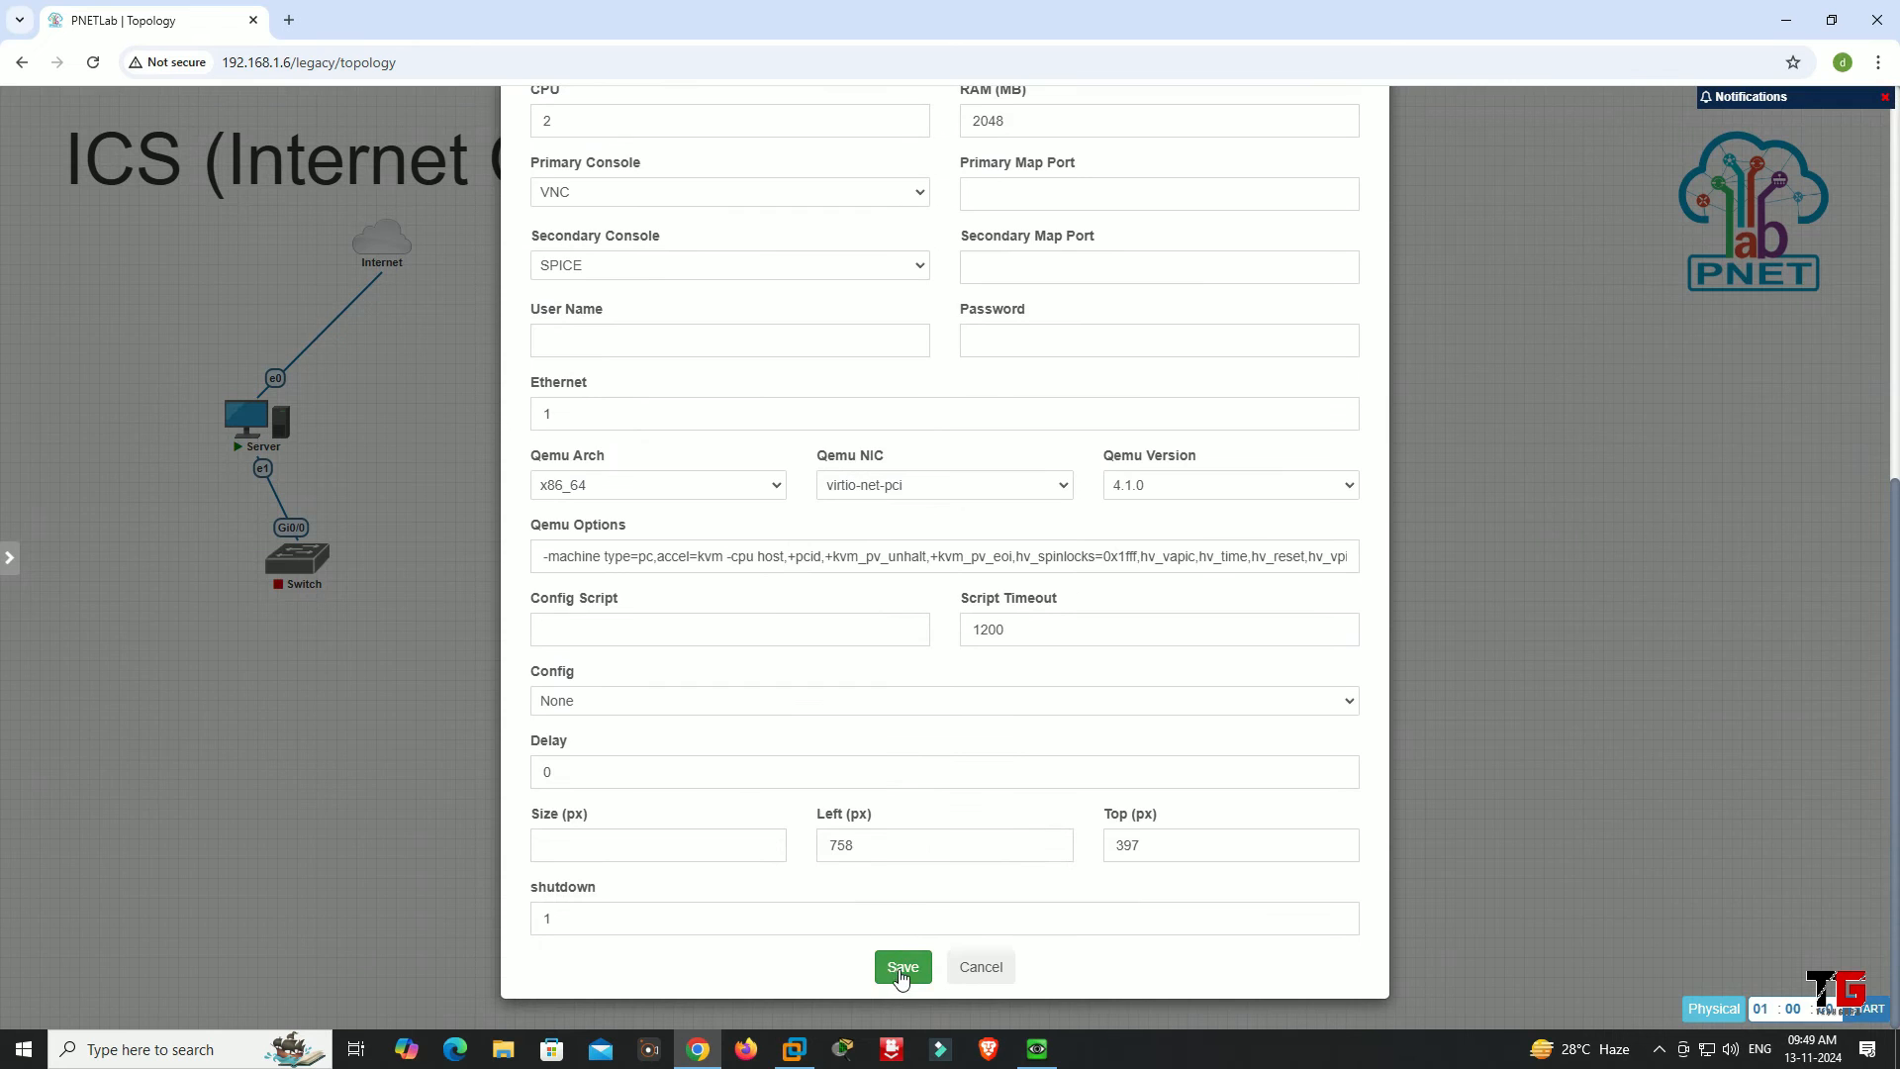
{"action": "left_click", "coordinate": [899, 974]}
- Place Client-1 below and left of the Switch and connect its e0 interface to Switch interface Gi0/1
{"action": "mouse_move", "coordinate": [768, 499]}
{"action": "left_click_drag", "start_coordinate": [768, 500], "coordinate": [97, 685]}
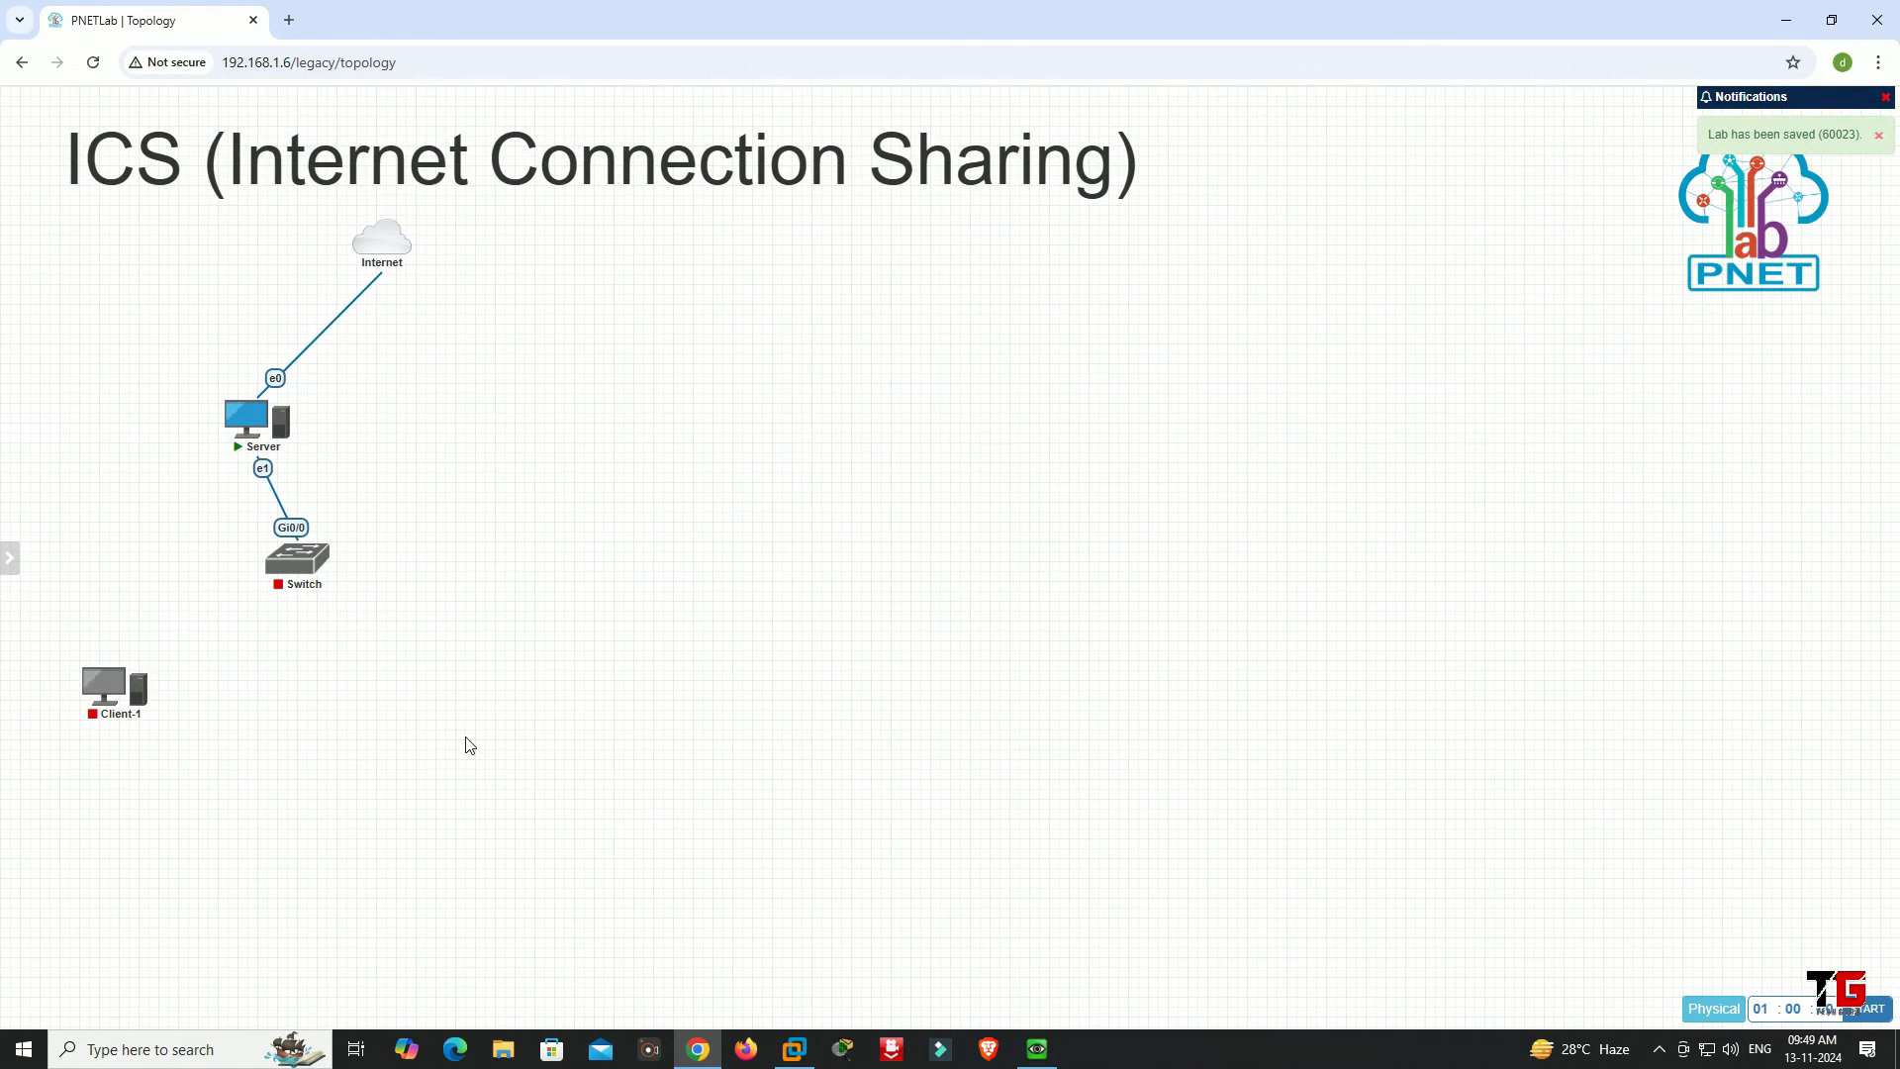
{"action": "left_click_drag", "start_coordinate": [144, 679], "coordinate": [278, 574]}
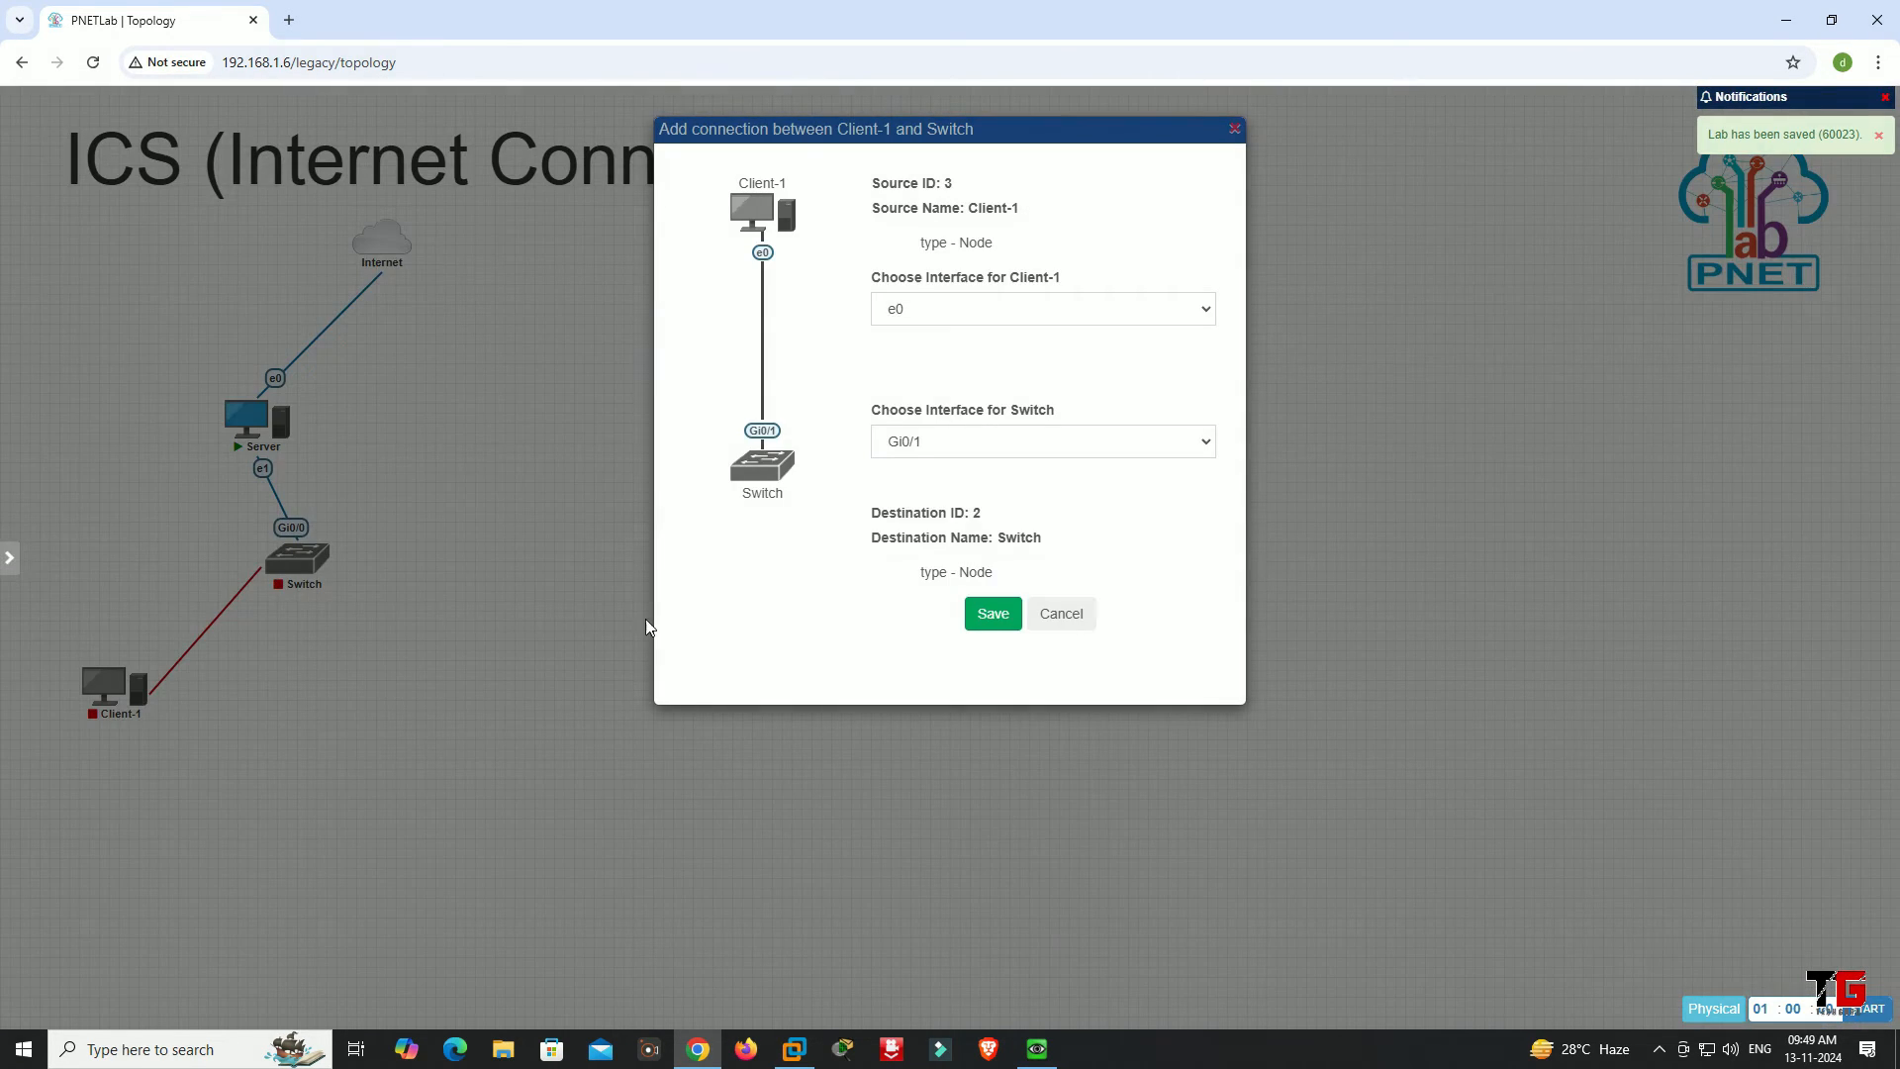
{"action": "left_click", "coordinate": [968, 615]}
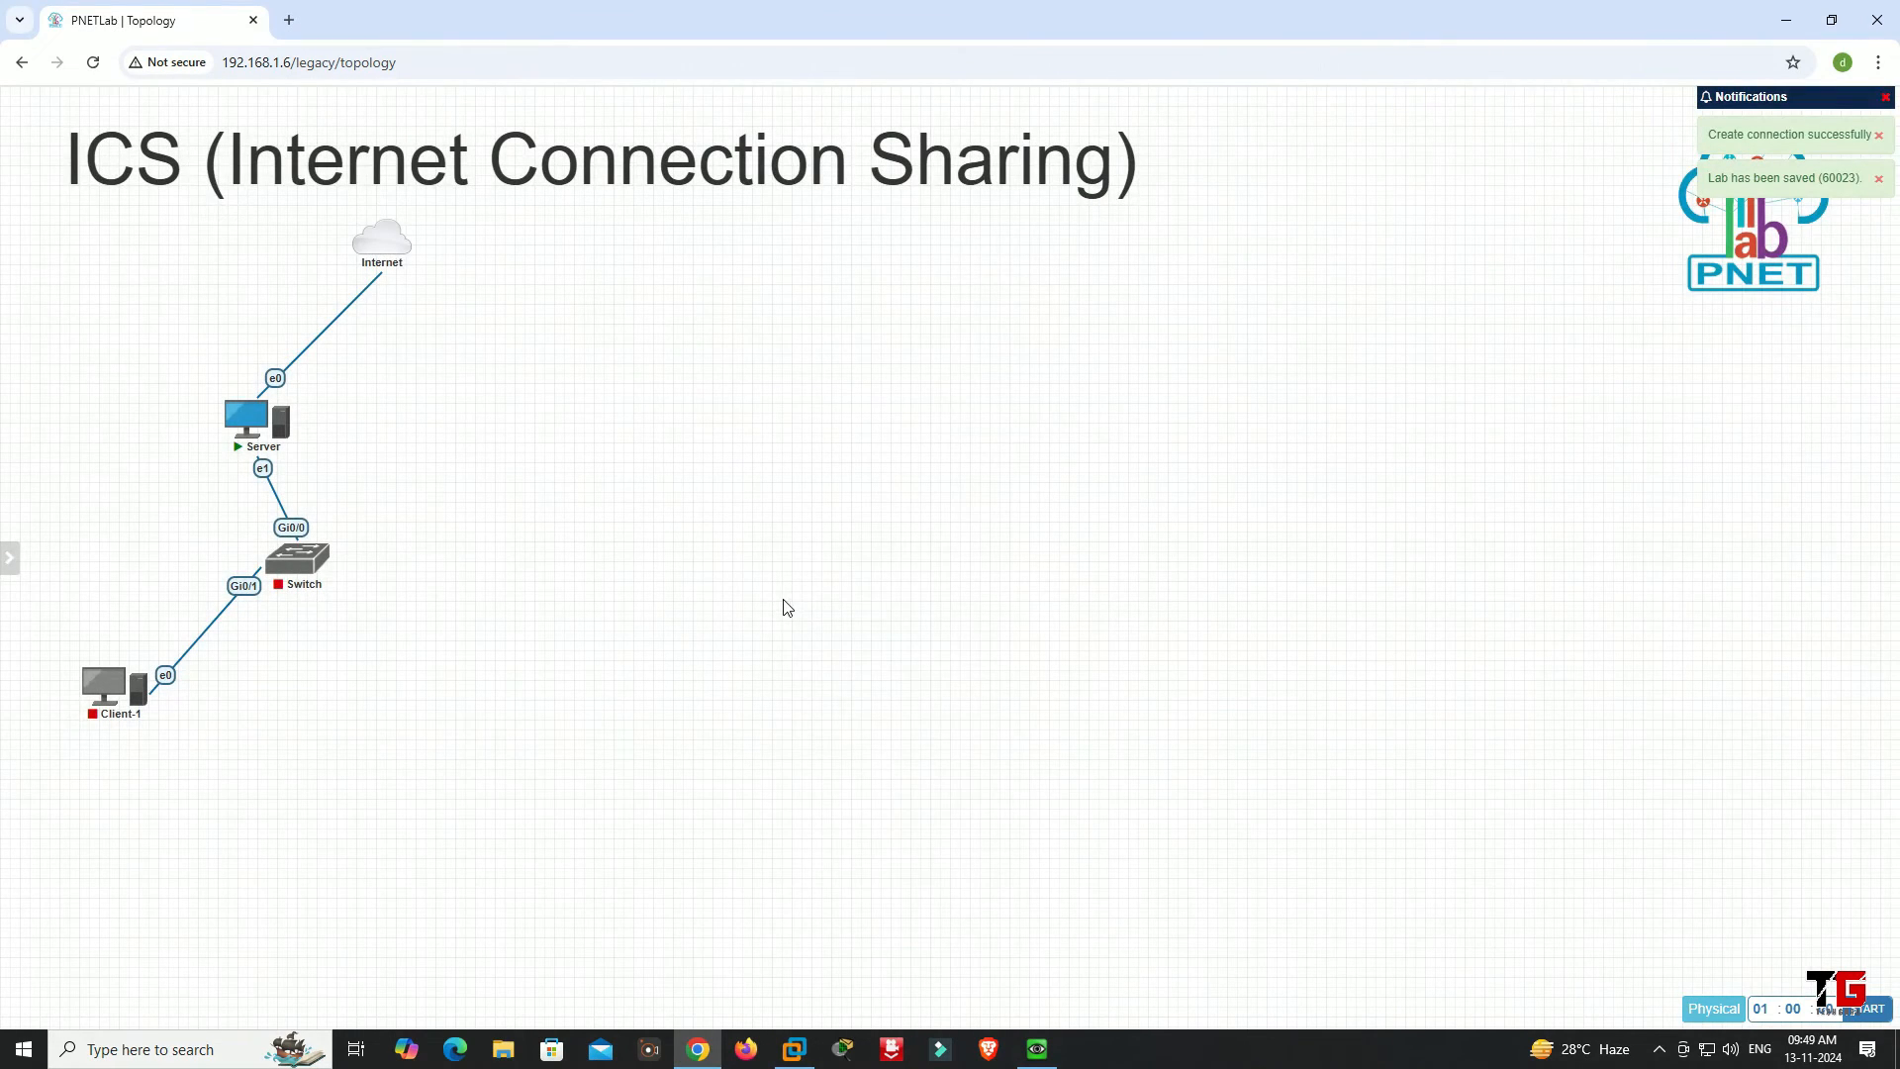
- Add a Windows node named Client-2 using the win-7 image and the User_icon.png icon
{"action": "right_click", "coordinate": [784, 601]}
{"action": "left_click", "coordinate": [842, 644]}
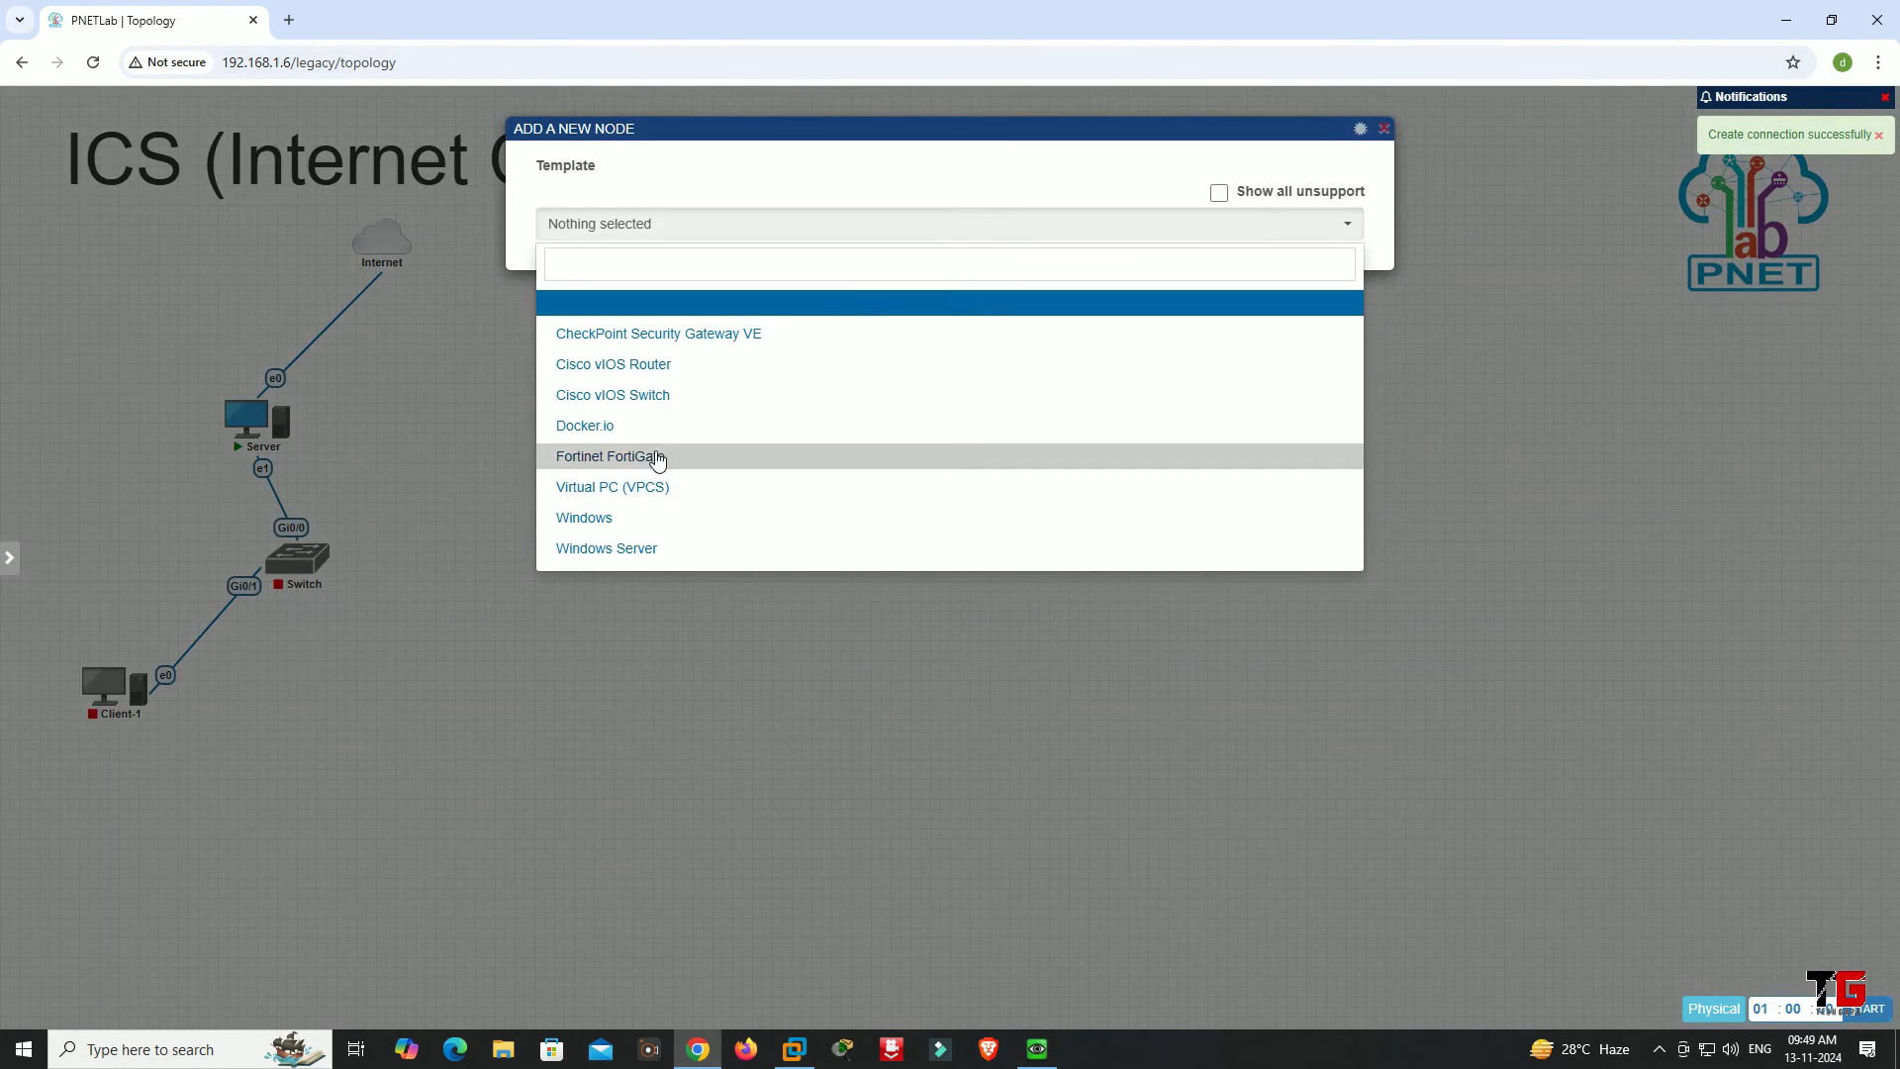
{"action": "left_click", "coordinate": [584, 518]}
{"action": "left_click", "coordinate": [596, 371]}
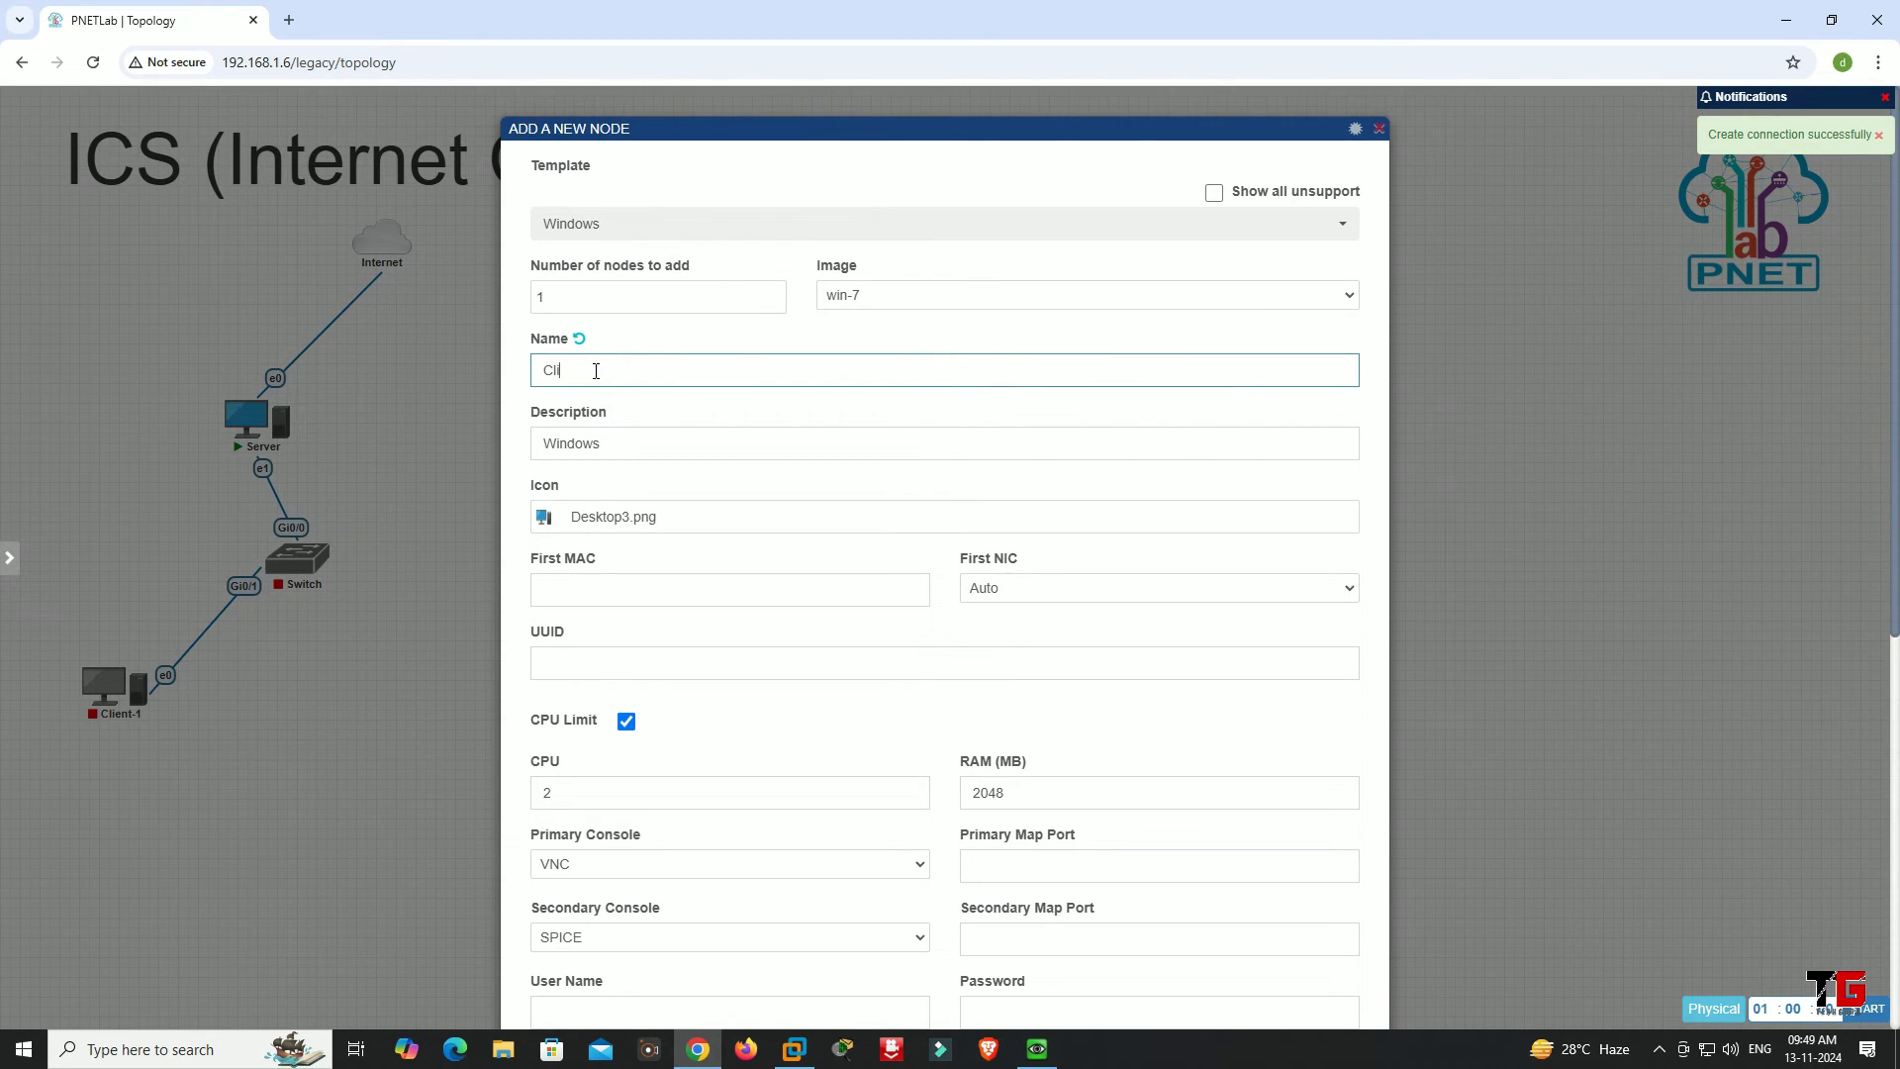
{"action": "type", "text": "Client-2"}
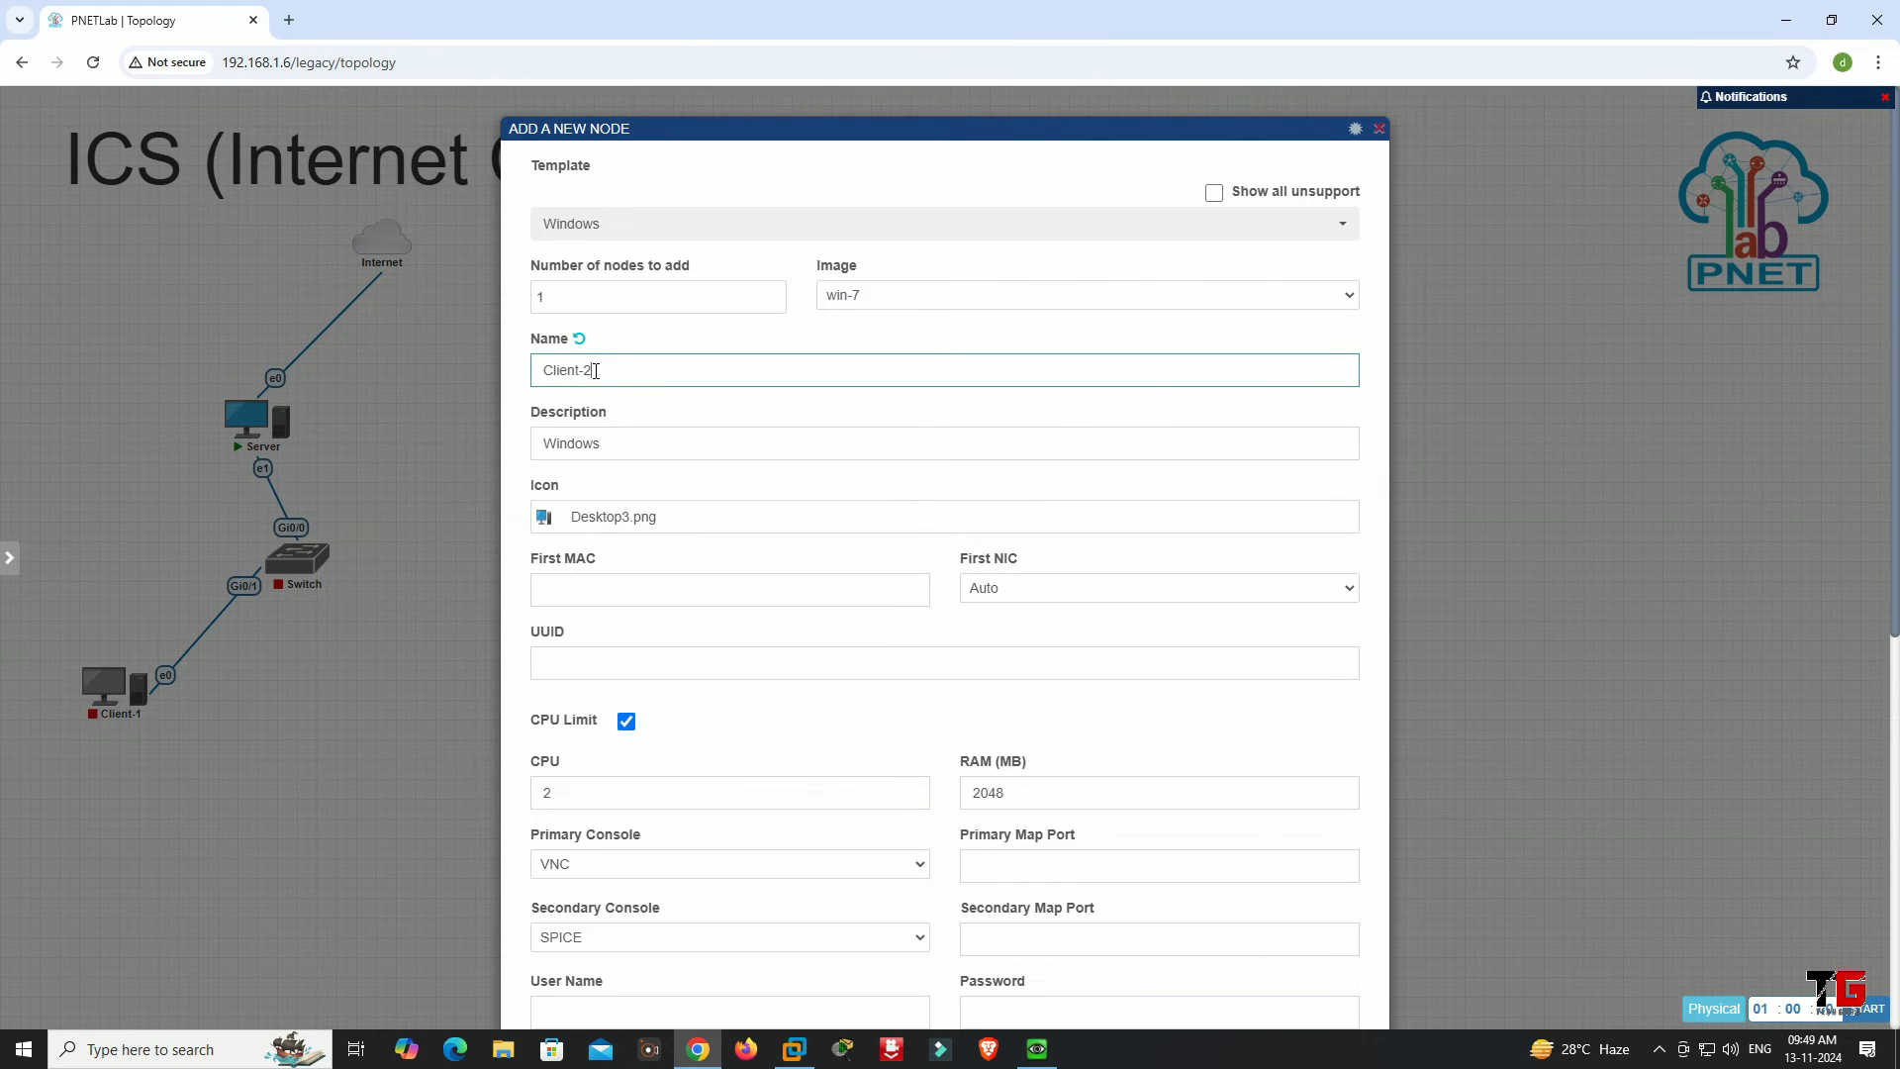
{"action": "left_click", "coordinate": [636, 516]}
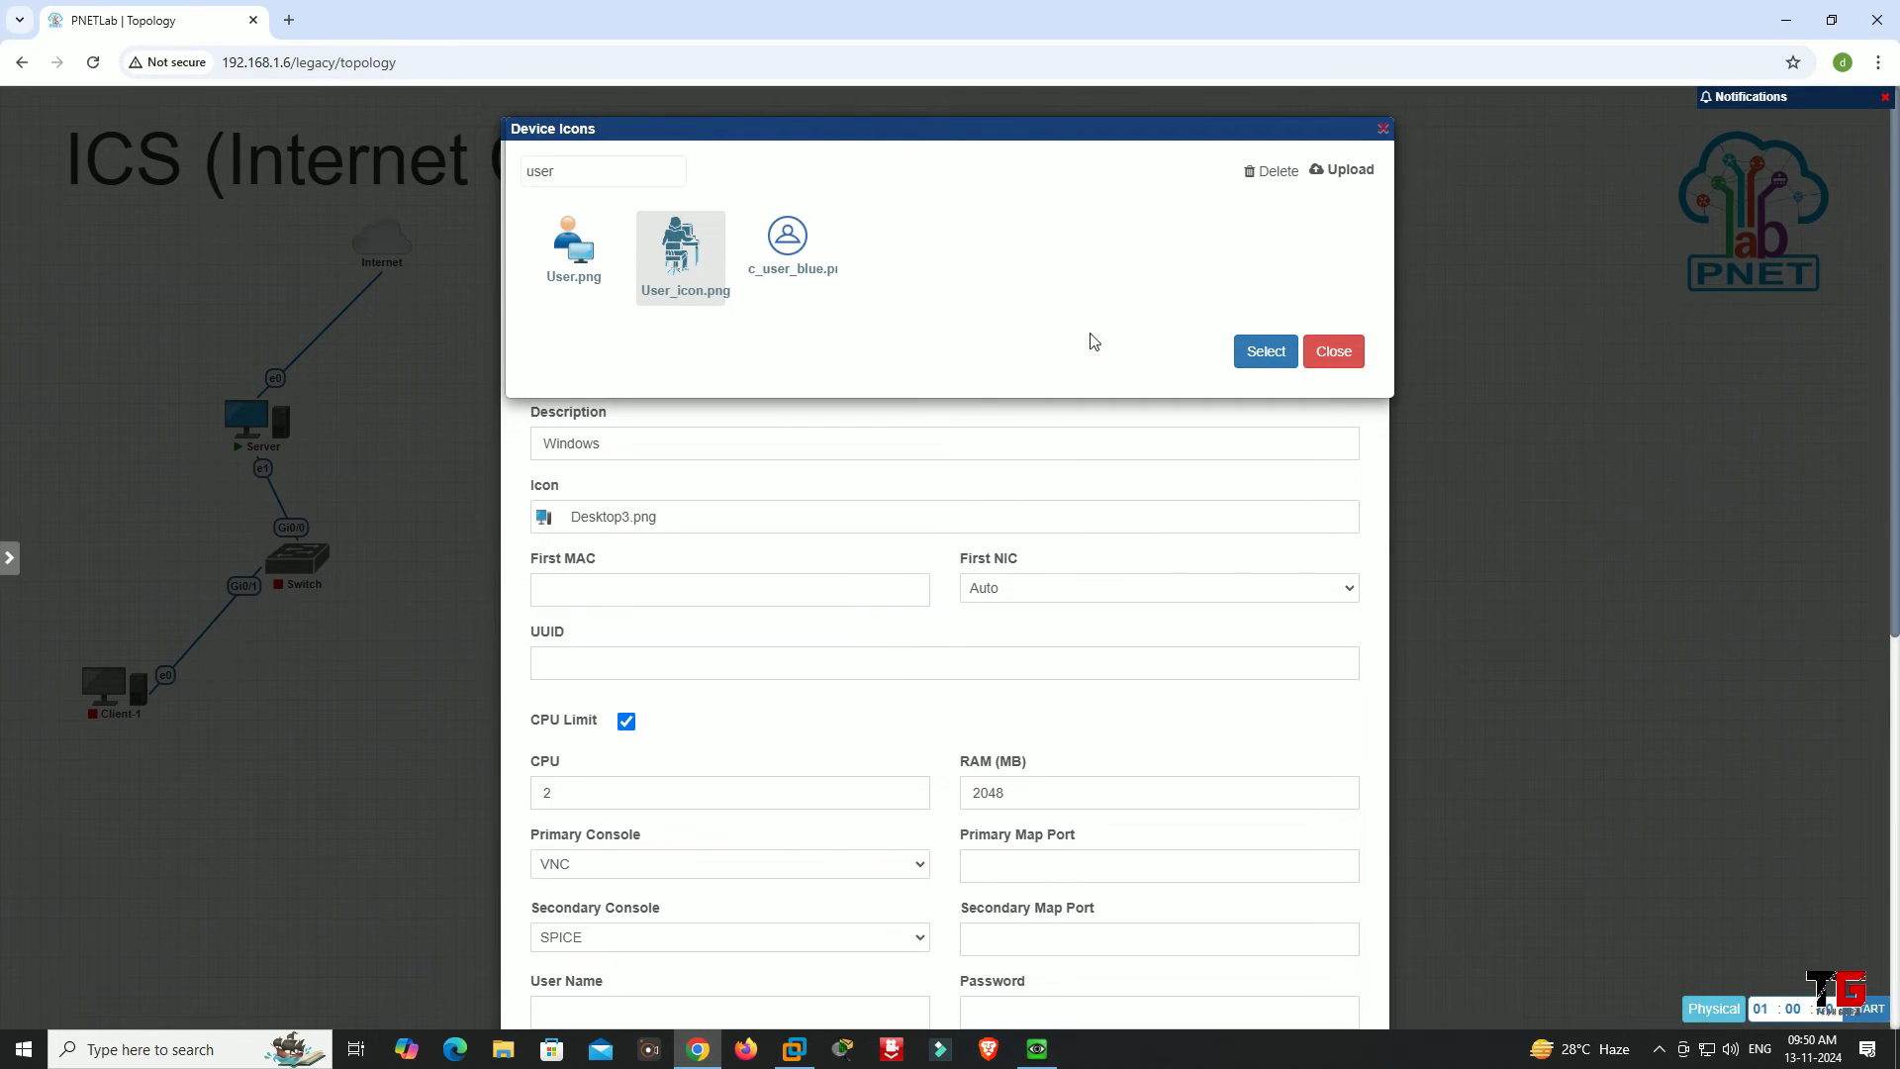
{"action": "left_click", "coordinate": [1266, 351]}
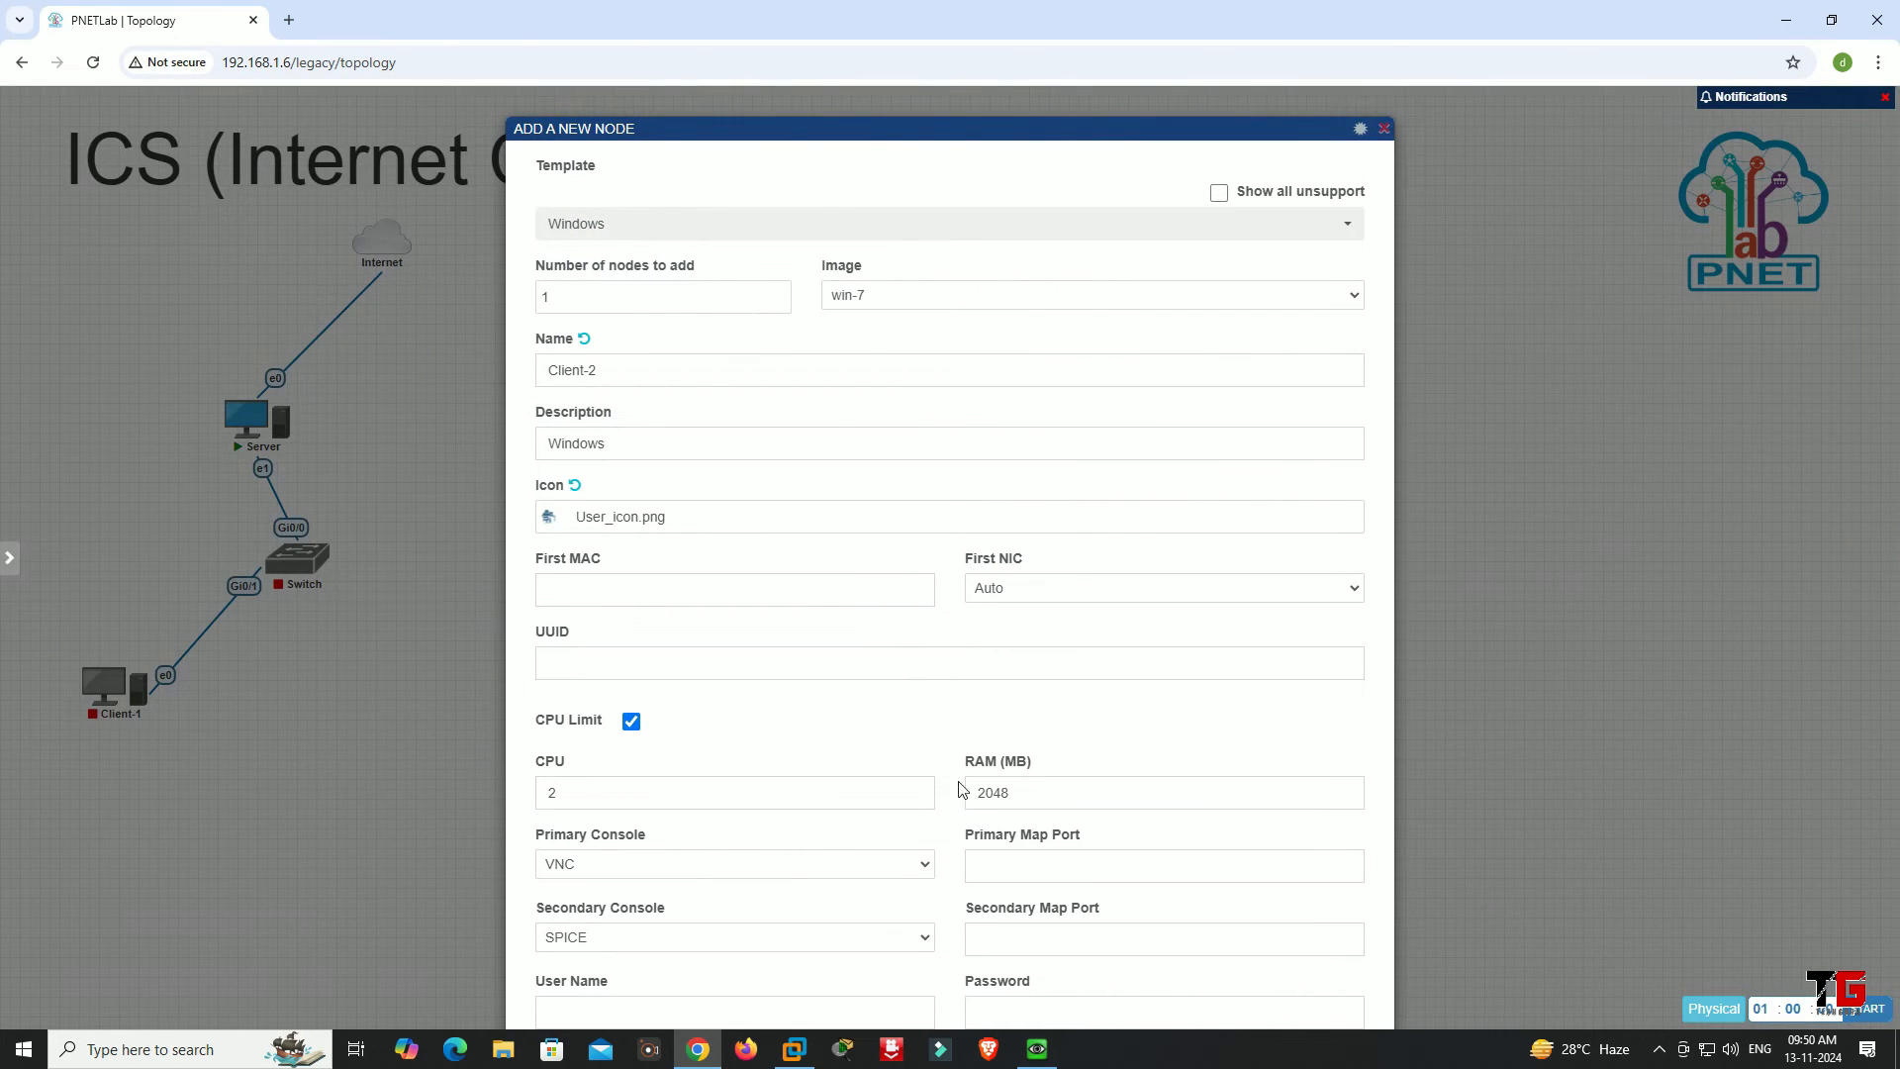
{"action": "left_click_drag", "start_coordinate": [943, 967], "coordinate": [885, 254]}
{"action": "left_click", "coordinate": [848, 916]}
- Place Client-2 below and right of the Switch and connect Switch interface Gi0/2 to Client-2's e0
{"action": "left_click_drag", "start_coordinate": [764, 627], "coordinate": [362, 692]}
{"action": "left_click_drag", "start_coordinate": [318, 561], "coordinate": [386, 696]}
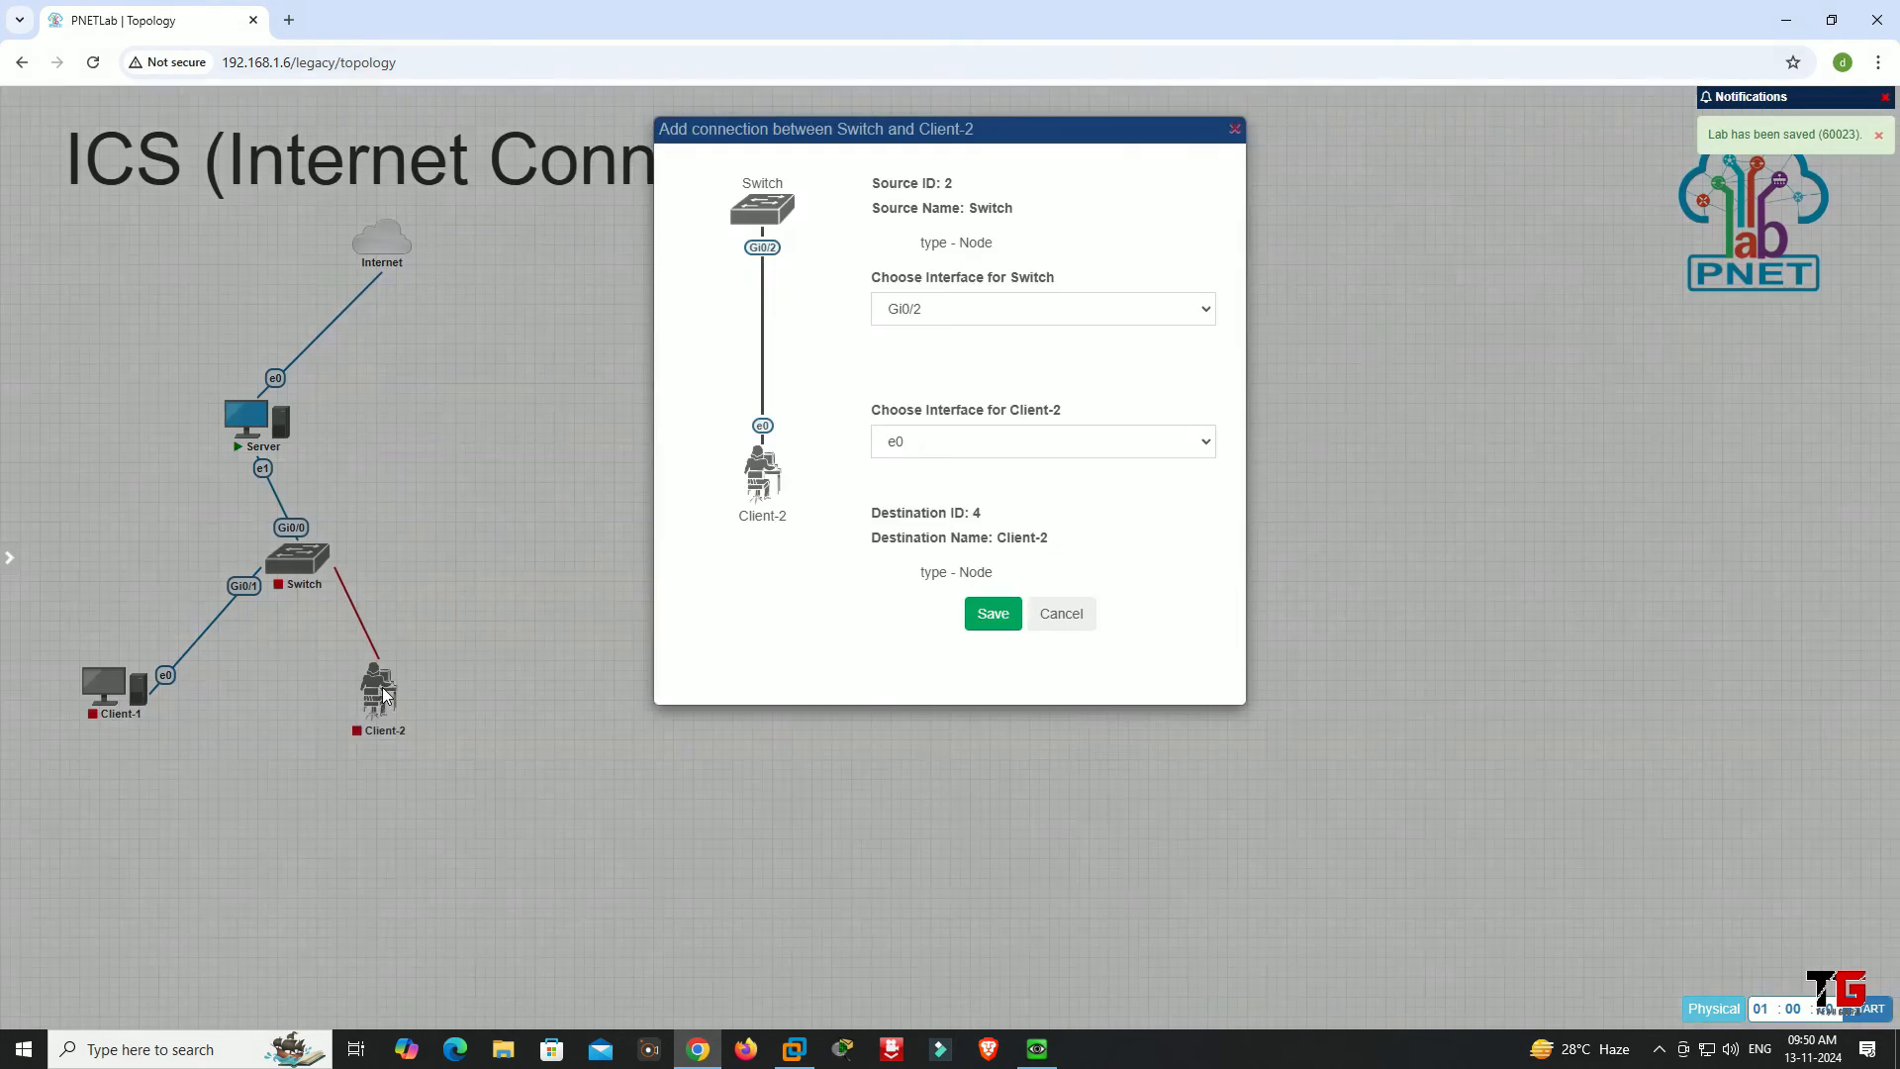
{"action": "left_click", "coordinate": [993, 613]}
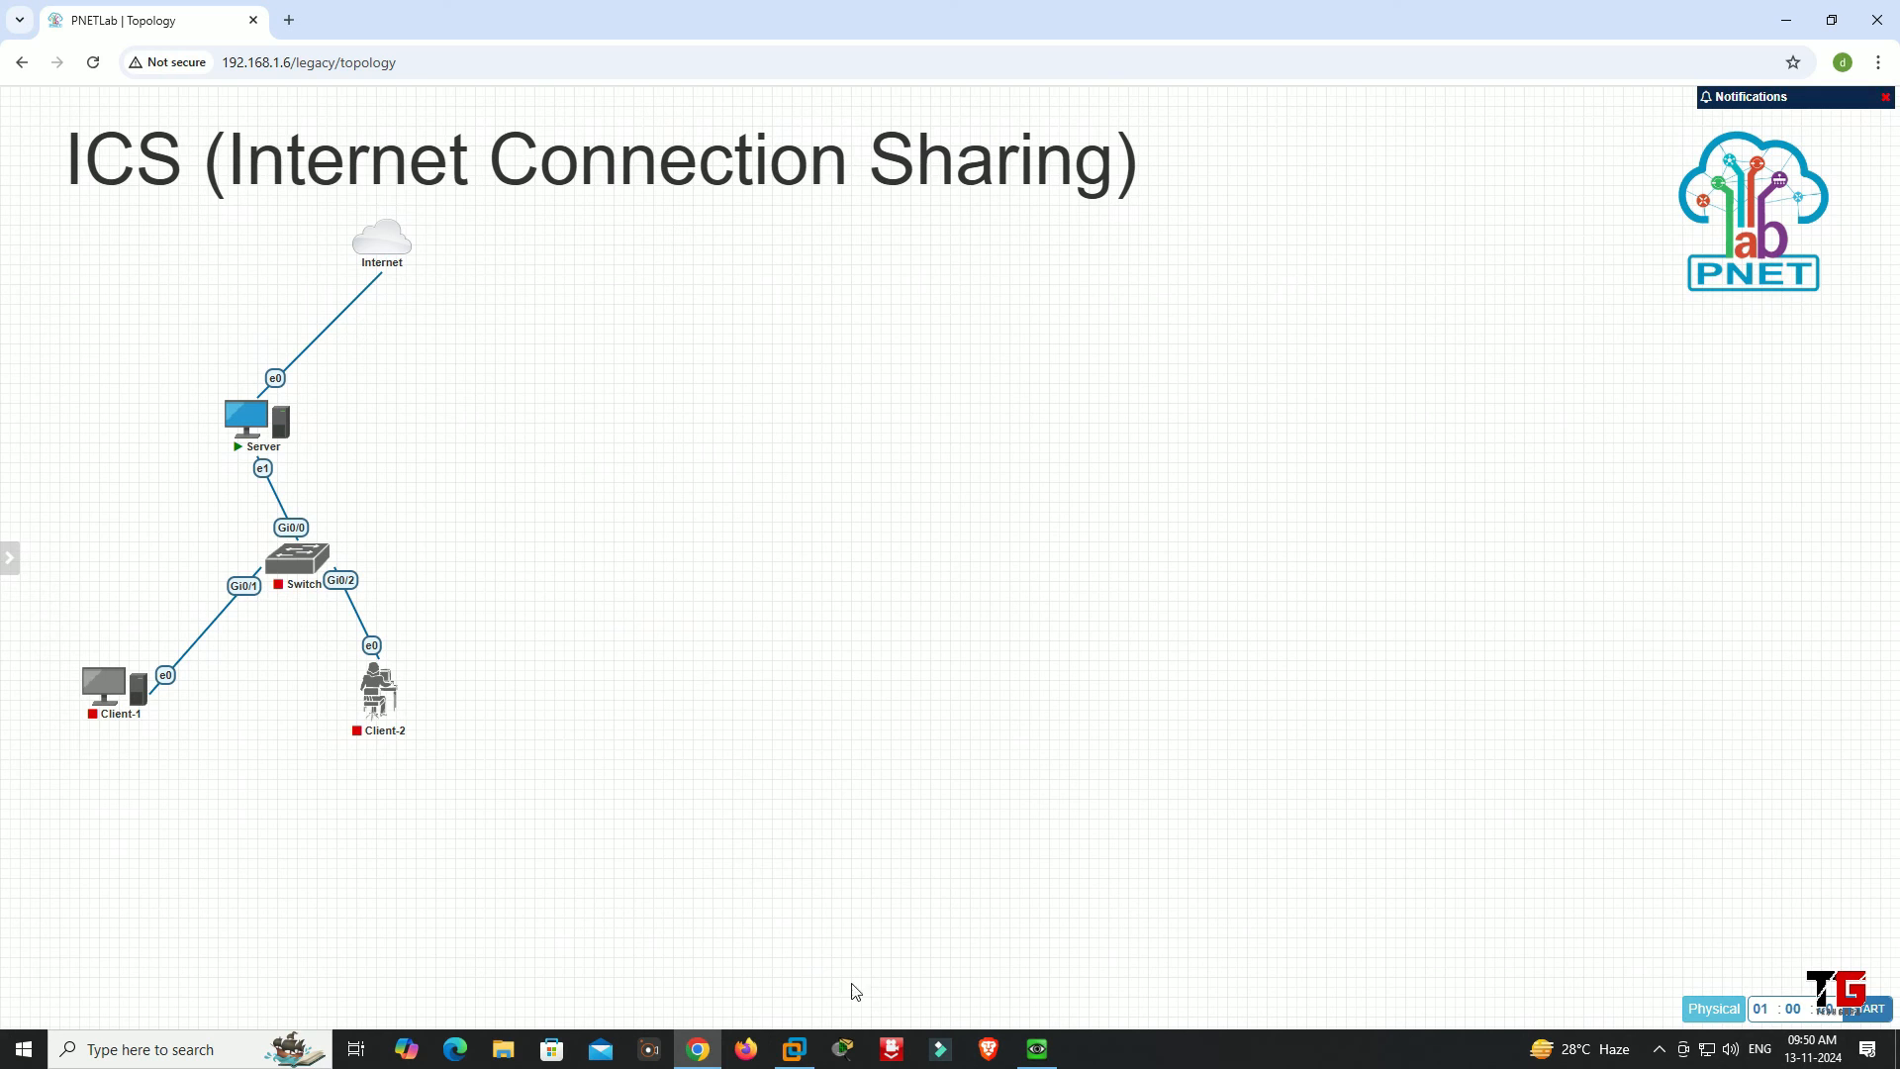
- Switch to the Server's QEMU console, minimize its browser and open the Network Connections adapter list
{"action": "left_click", "coordinate": [1037, 1048]}
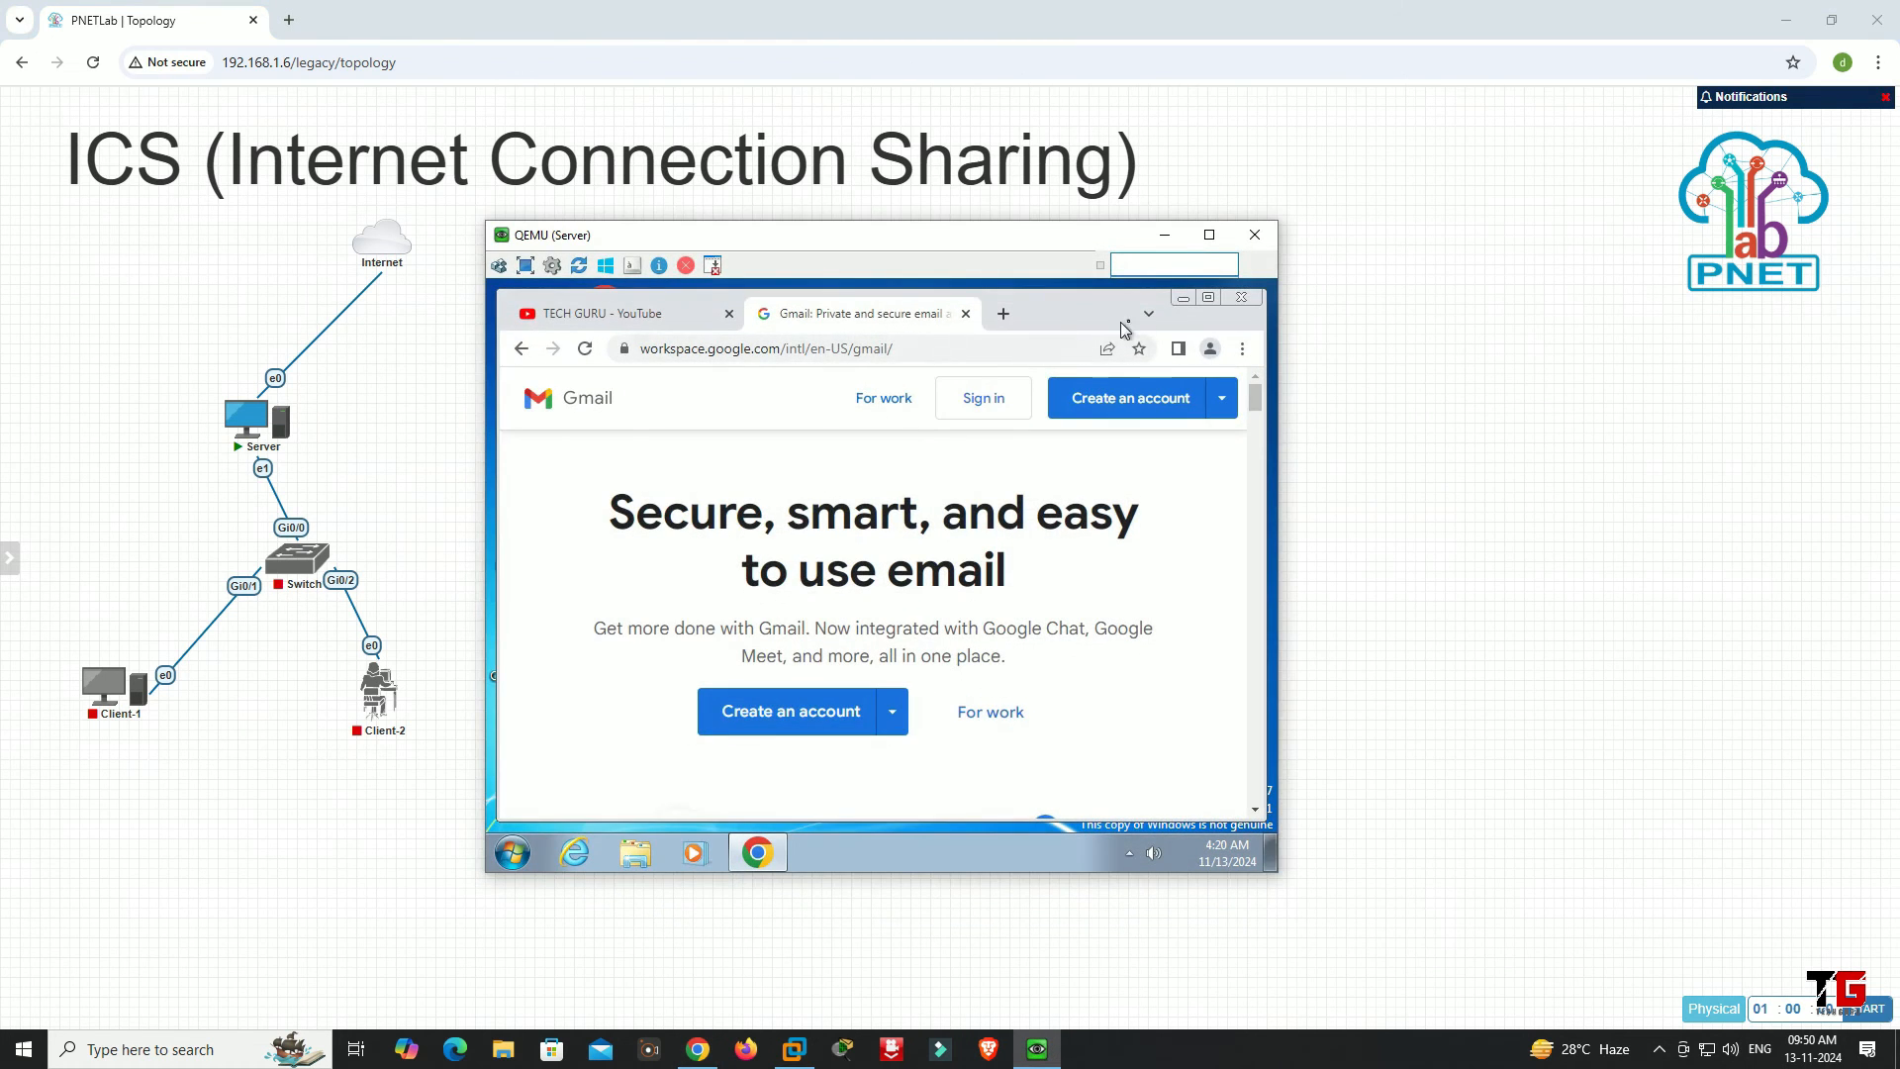
{"action": "left_click", "coordinate": [1186, 301]}
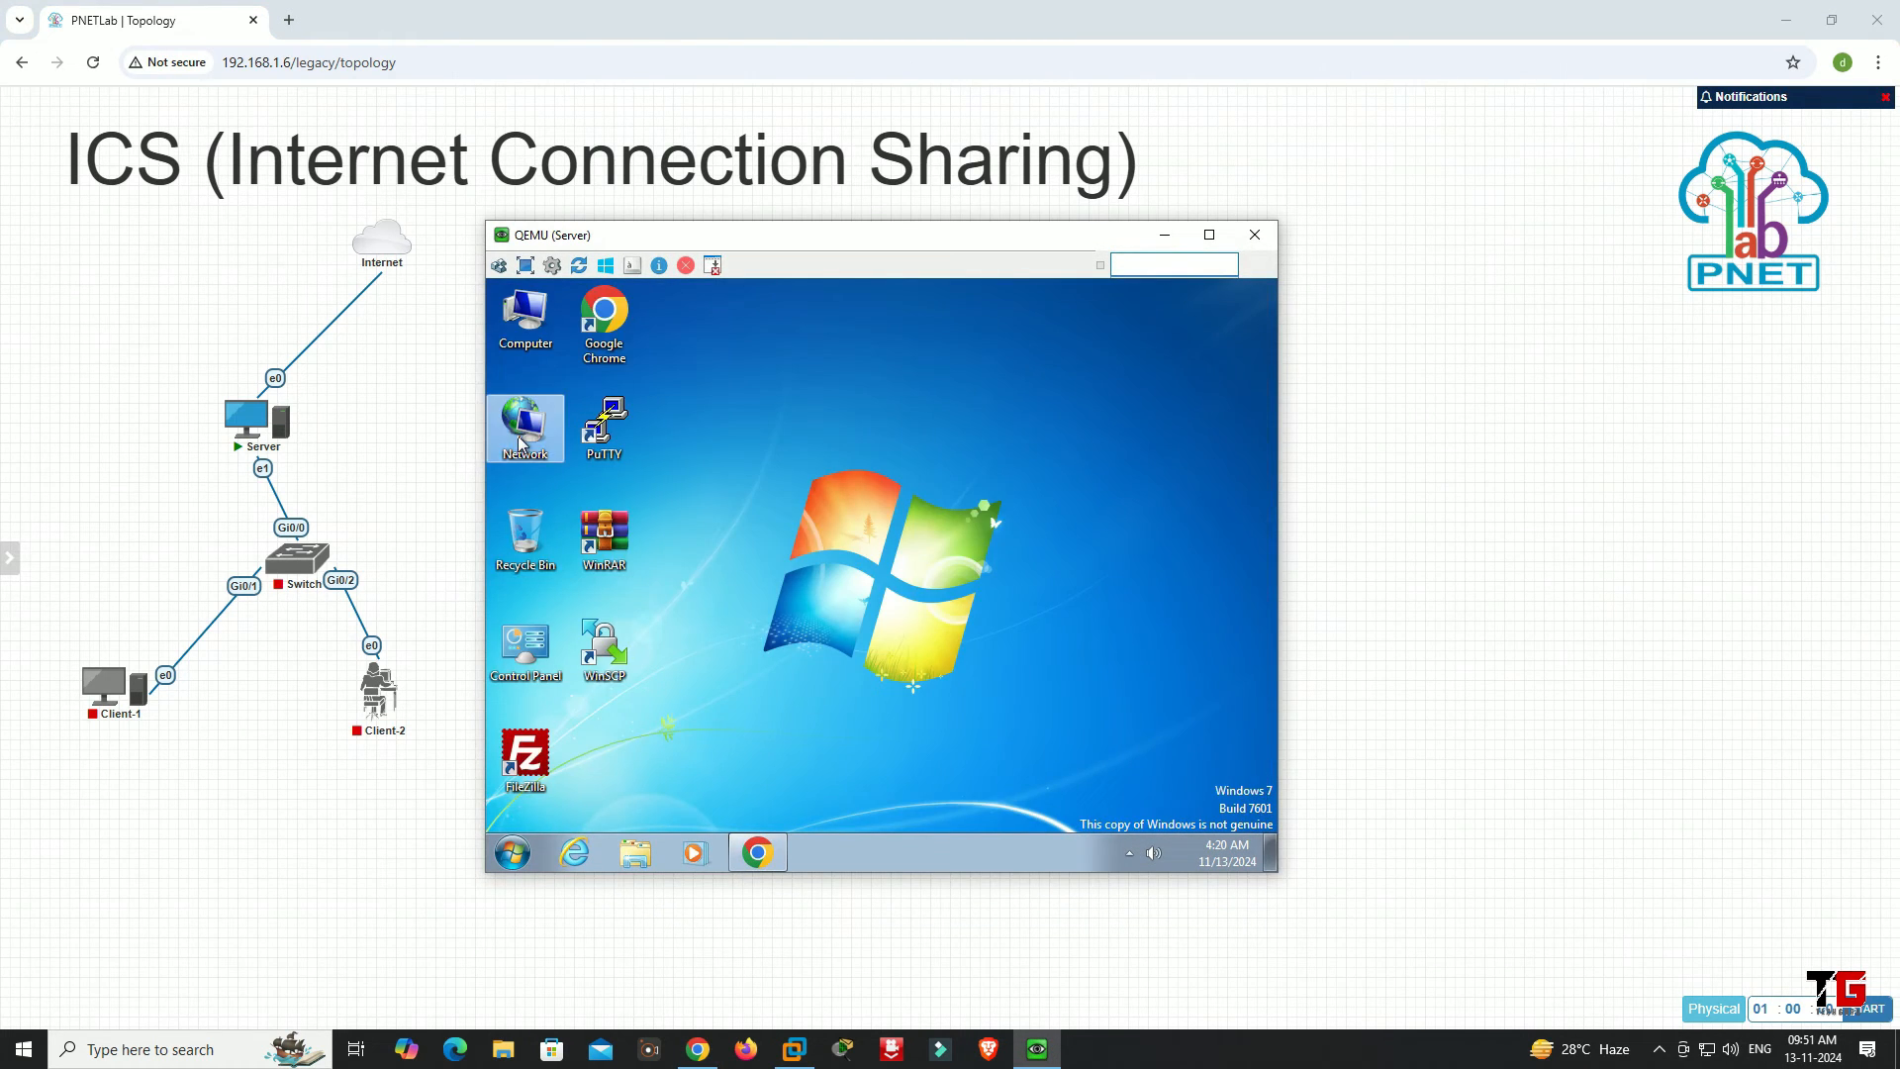
{"action": "double_click", "coordinate": [523, 436]}
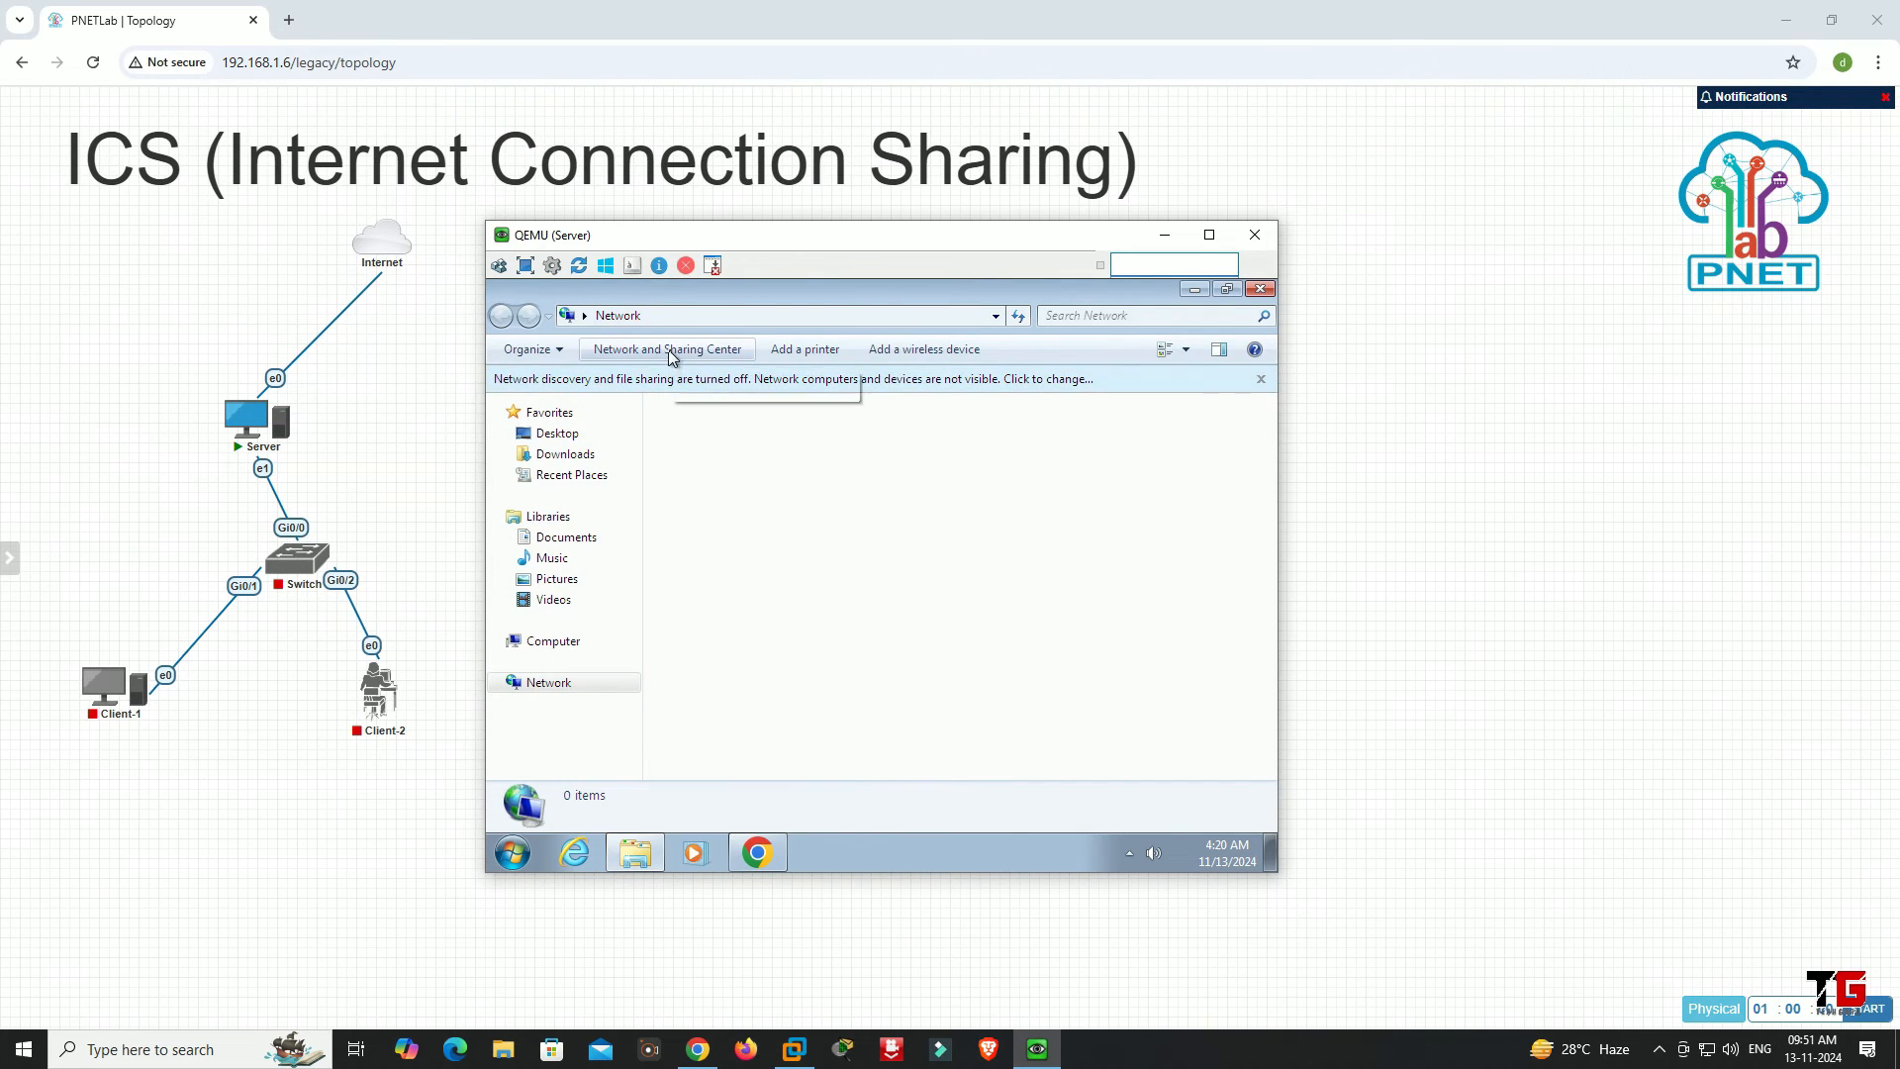
{"action": "left_click", "coordinate": [668, 352]}
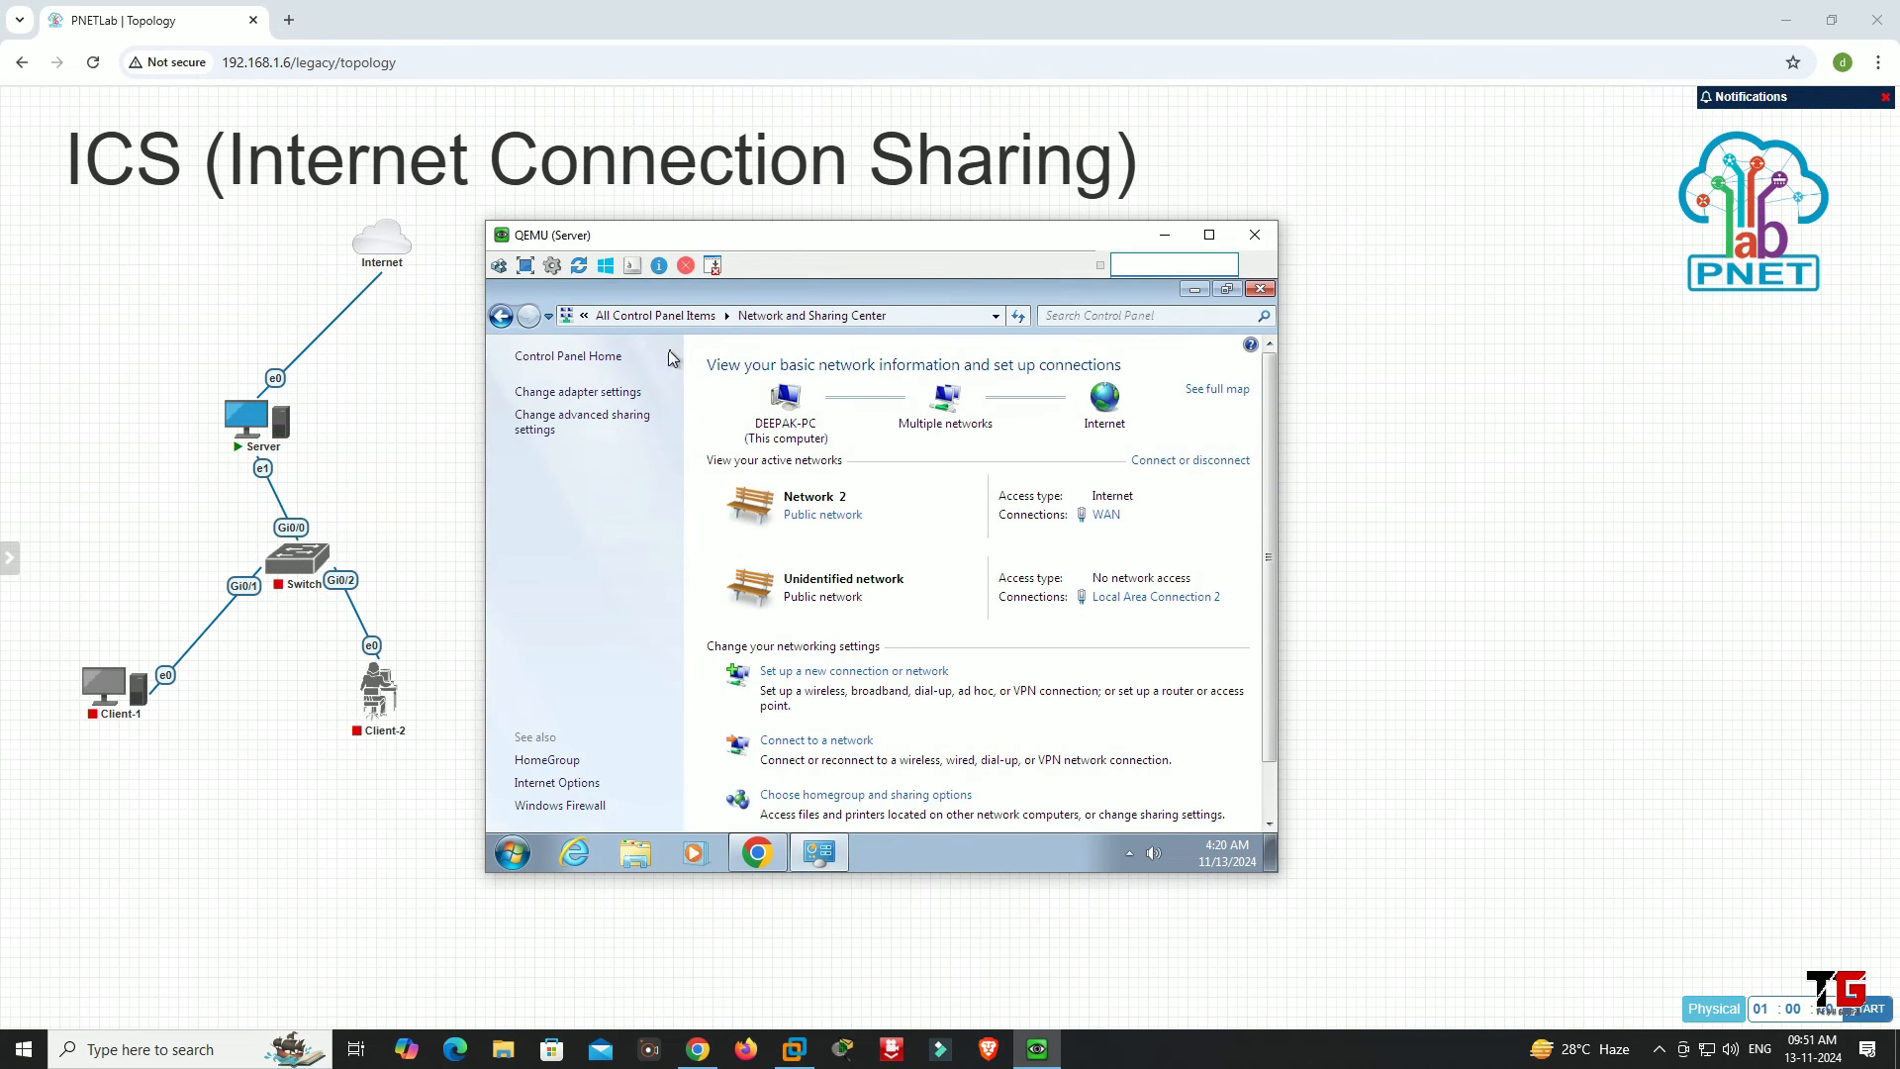
{"action": "left_click", "coordinate": [608, 393]}
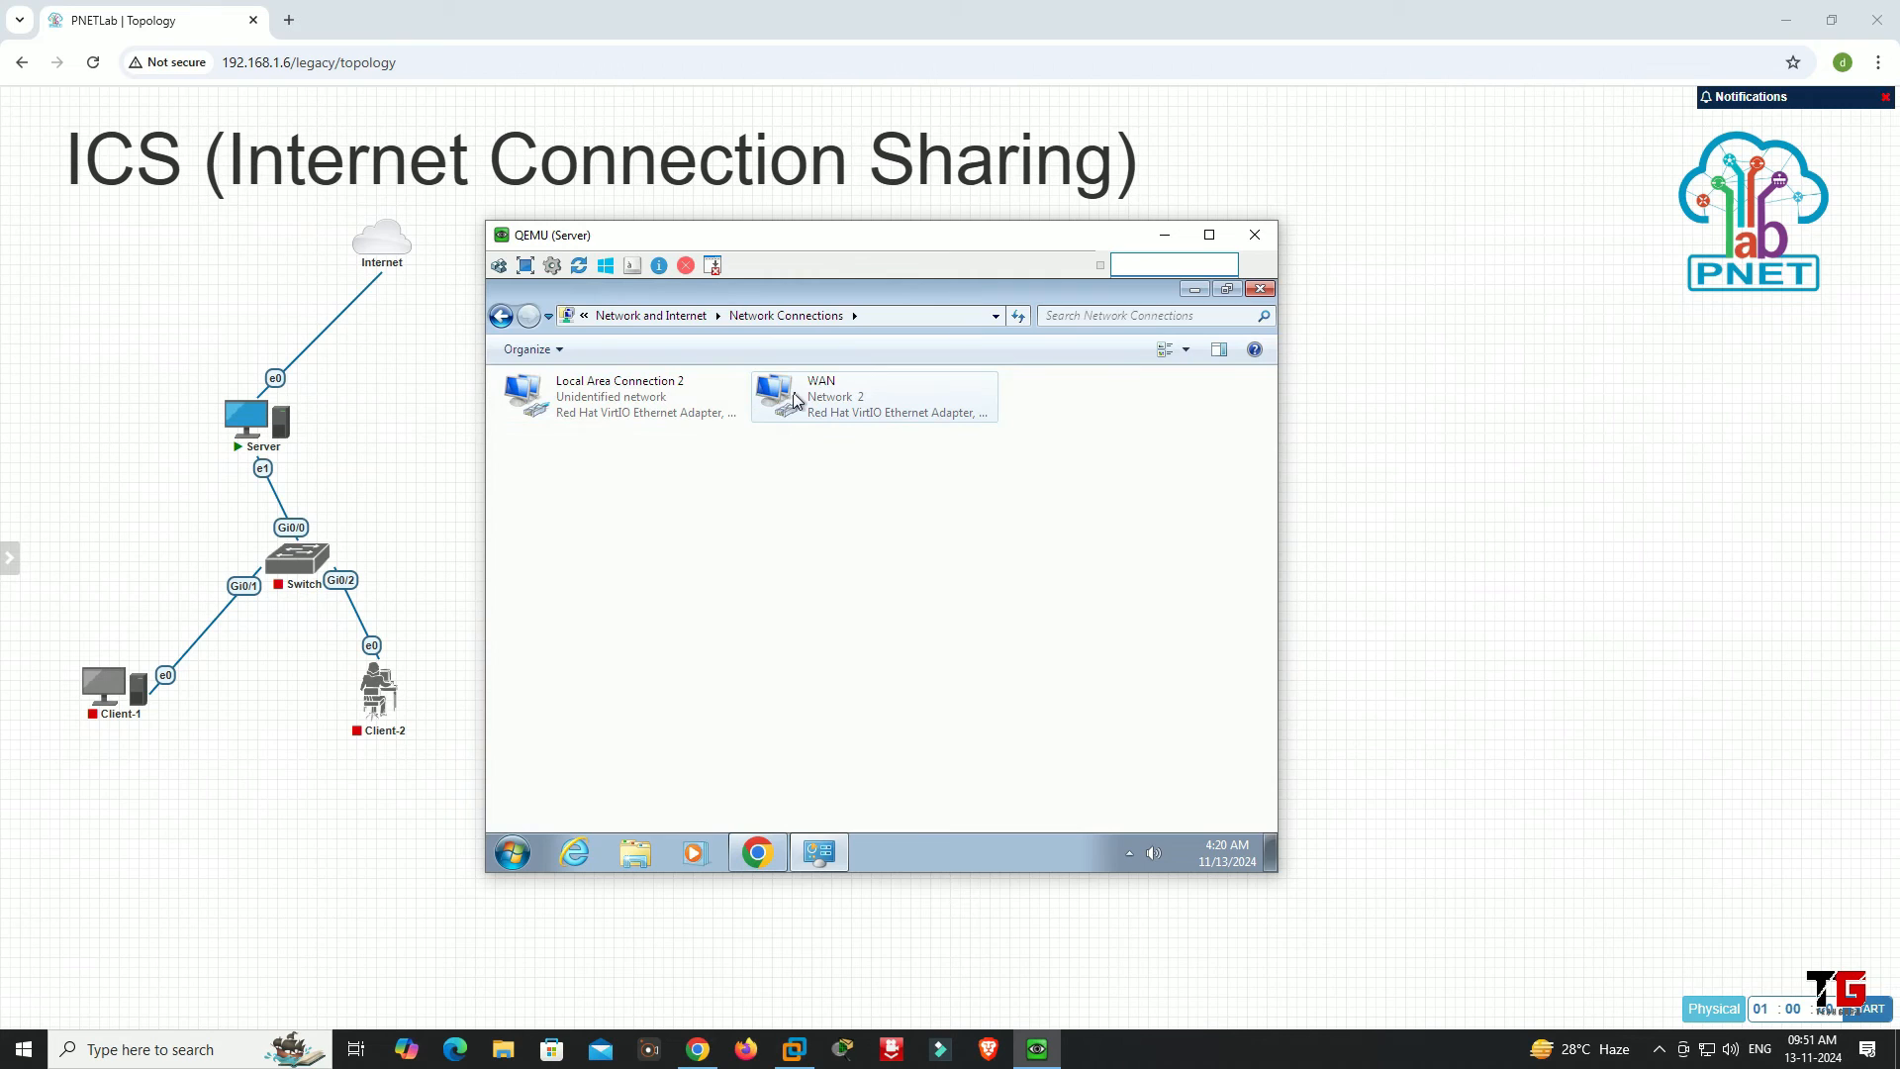
- Rename the Local Area Connection 2 adapter as LAN
{"action": "left_click", "coordinate": [606, 412]}
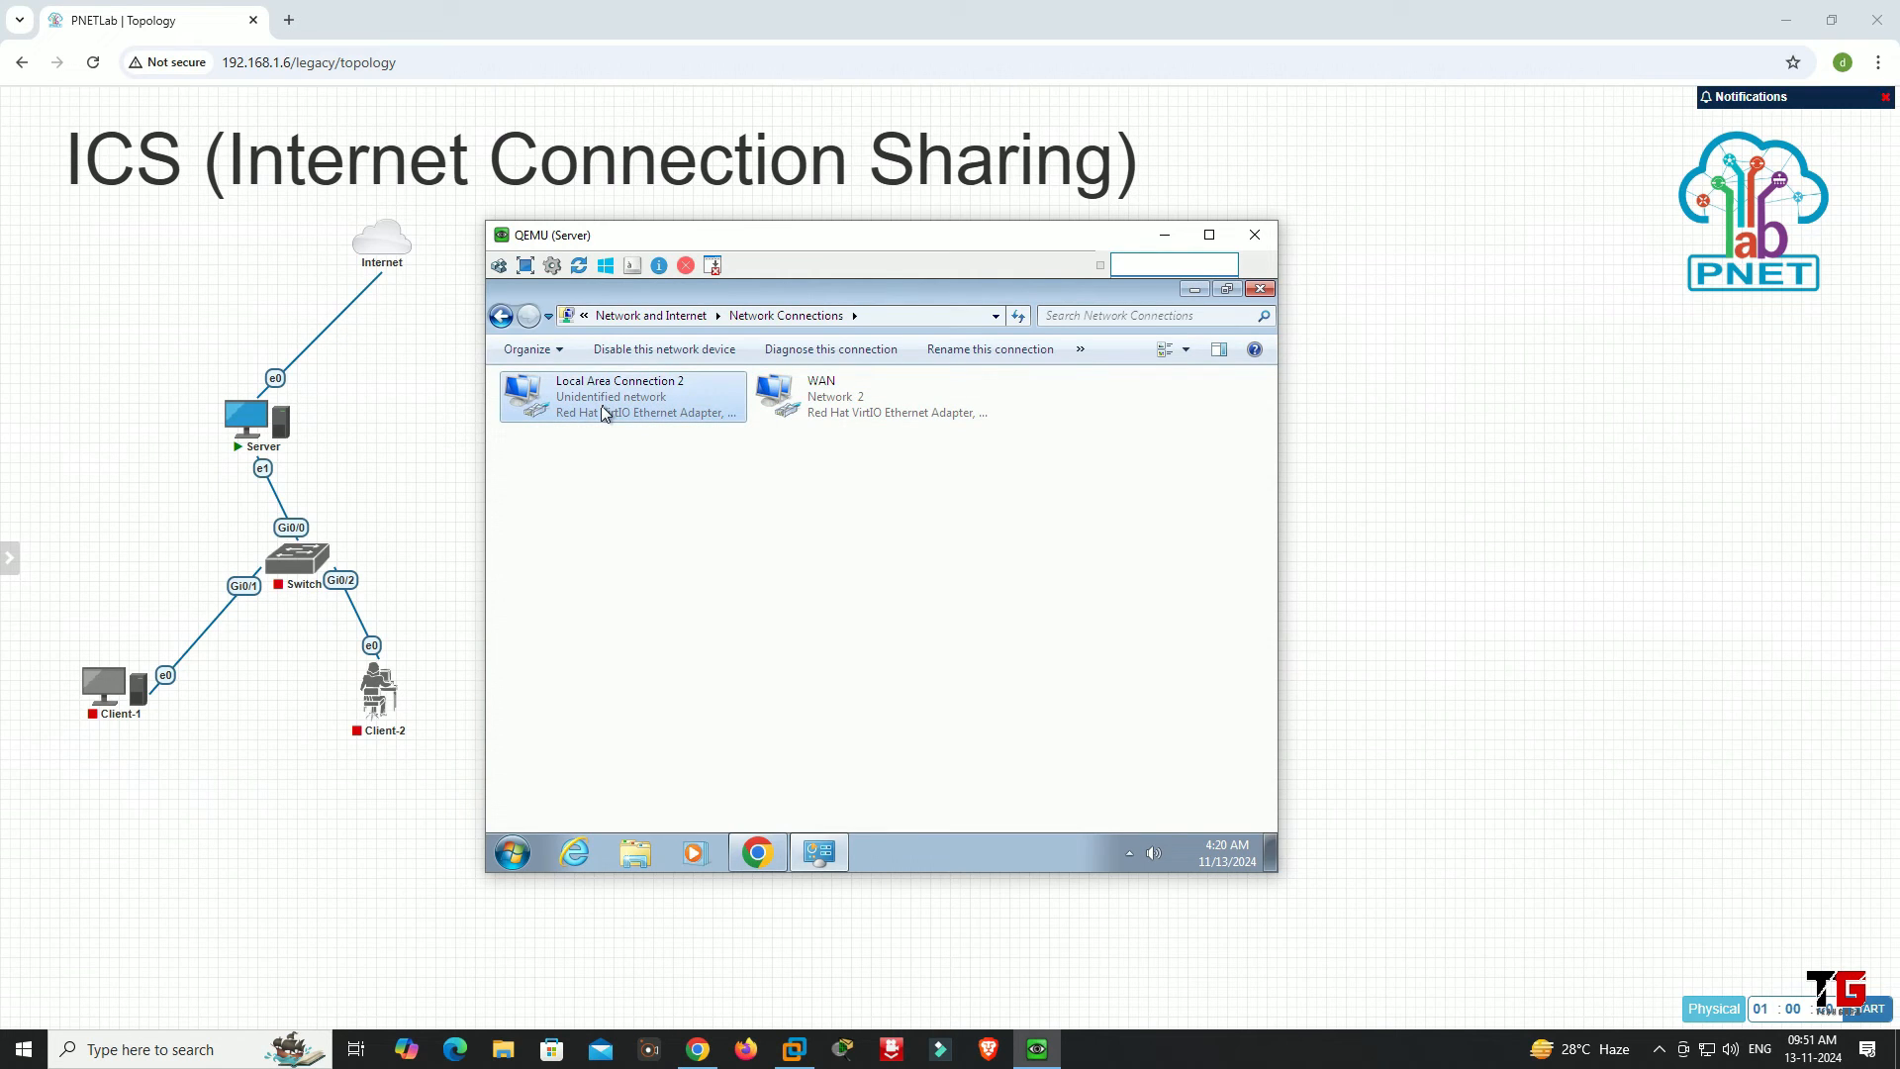
{"action": "key", "text": "F2"}
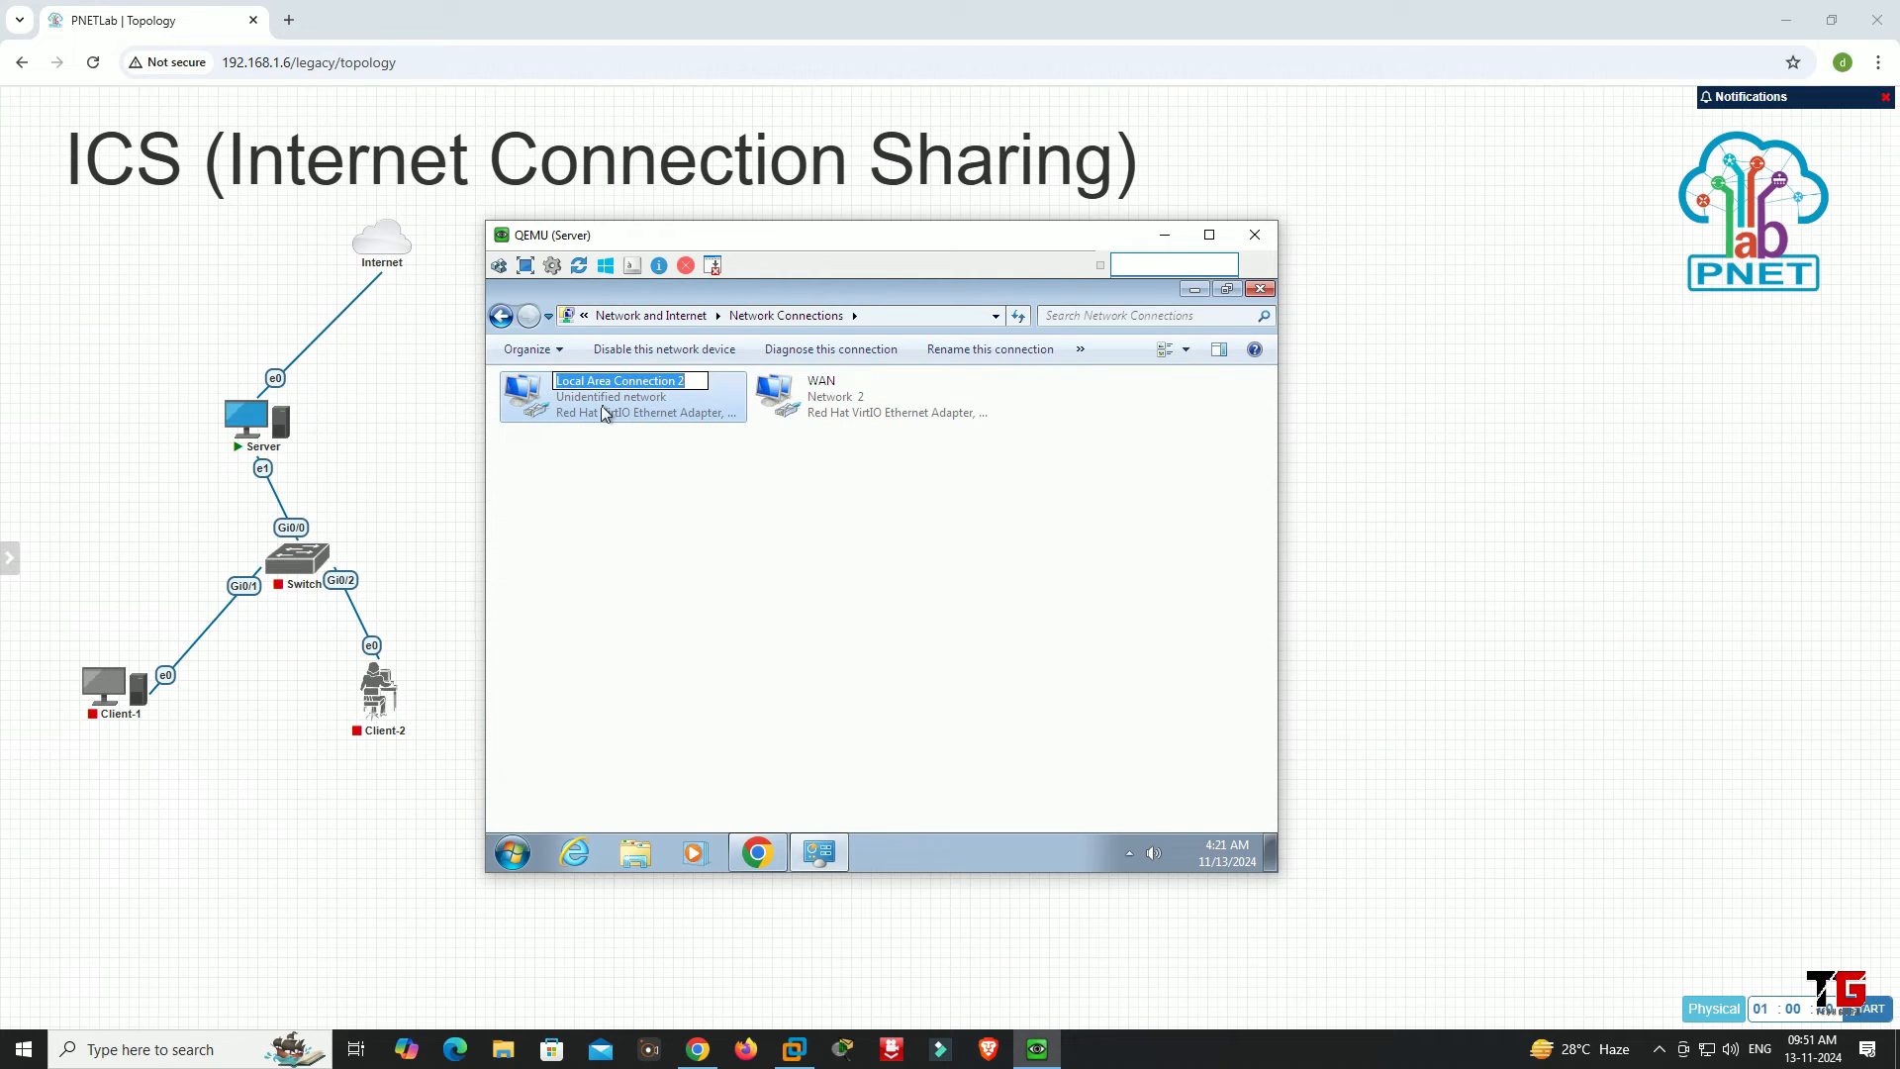
{"action": "type", "text": "LAN"}
{"action": "key", "text": "Return"}
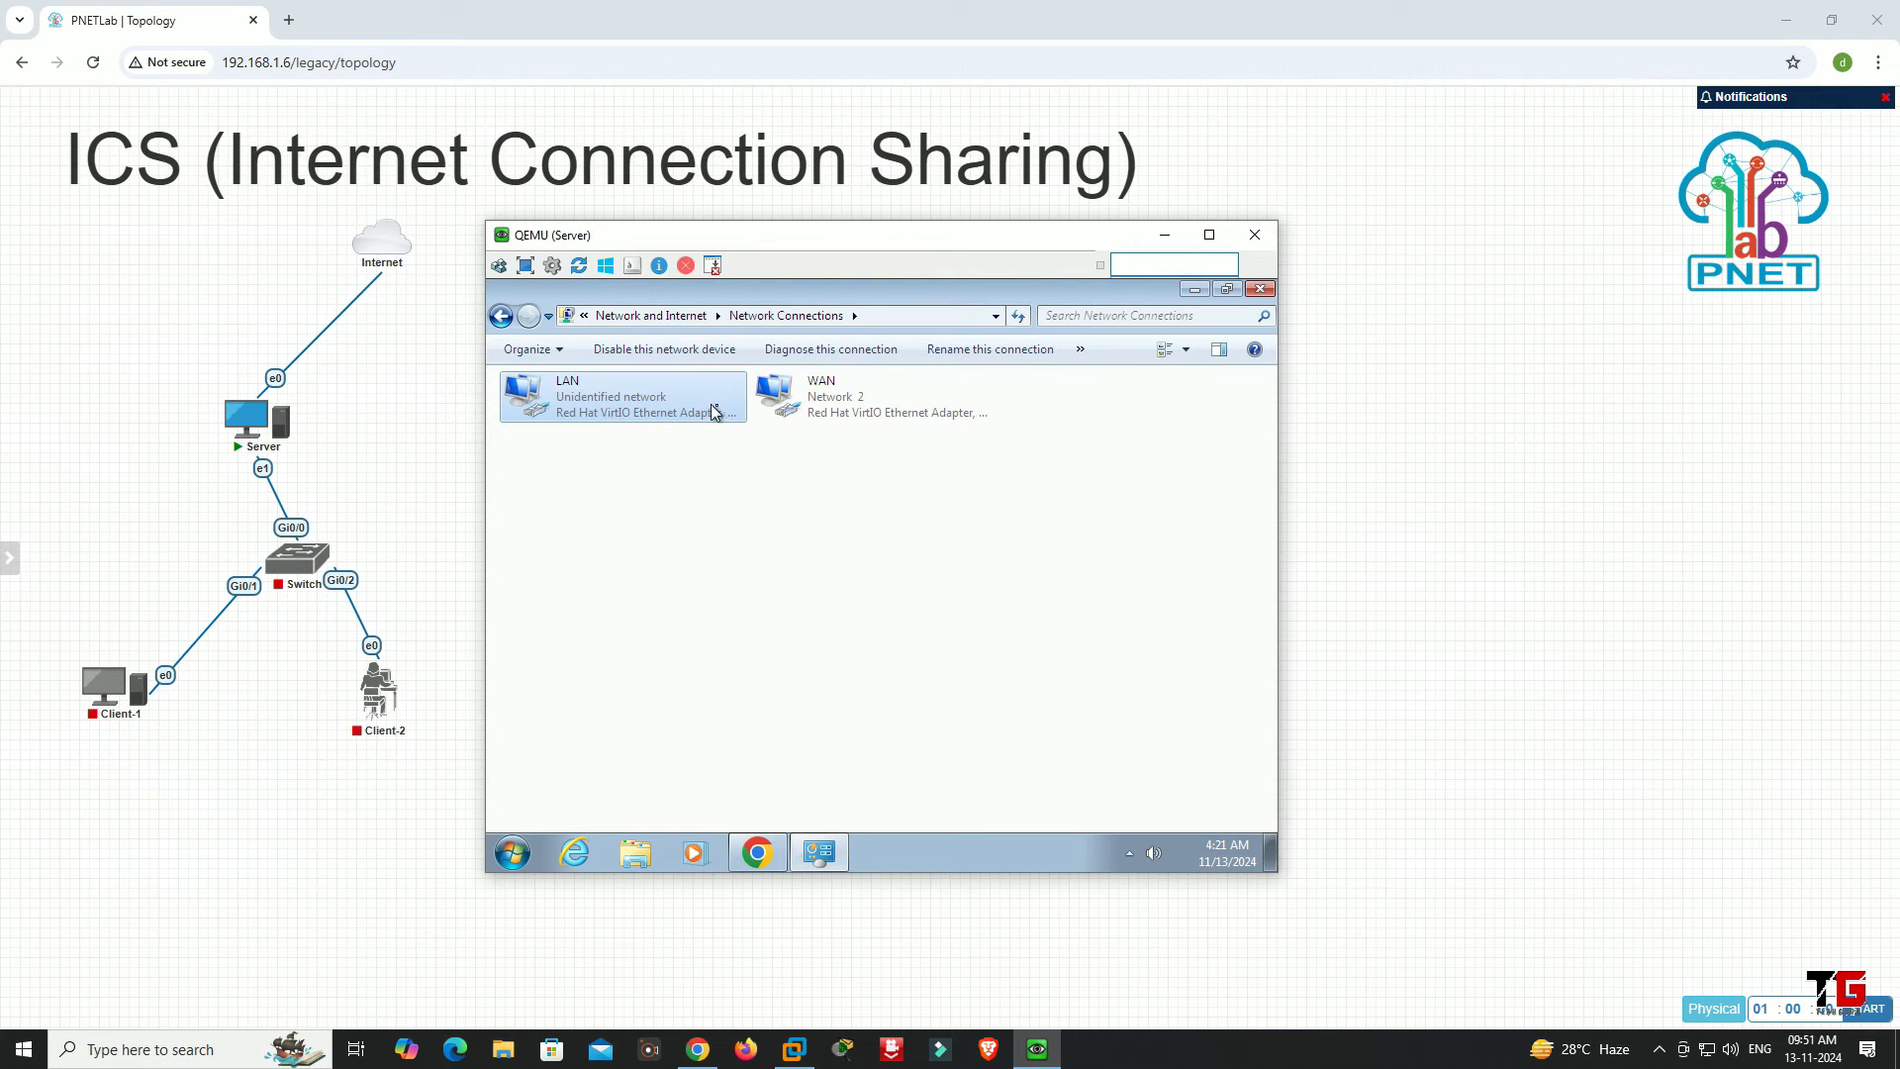
- Enable Internet Connection Sharing on the WAN adapter so other network users can connect through this computer
{"action": "right_click", "coordinate": [827, 398]}
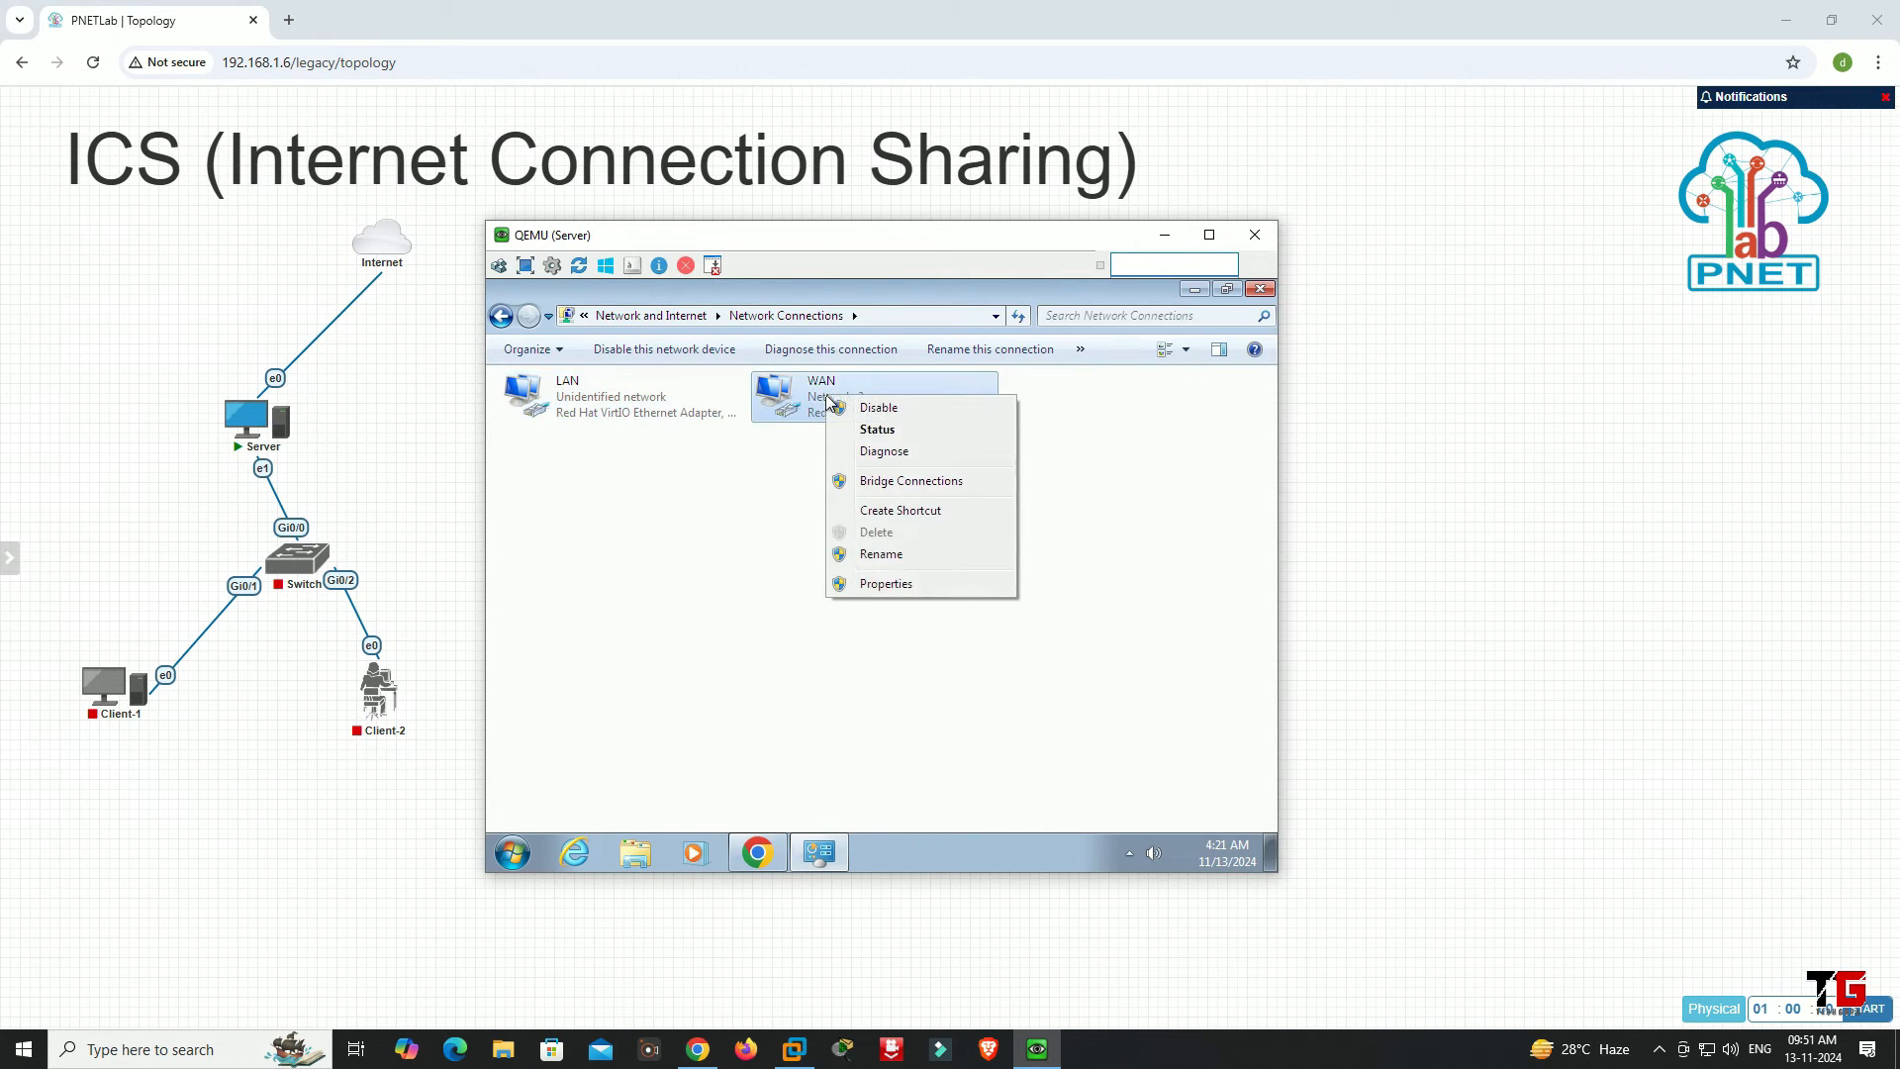
{"action": "left_click", "coordinate": [870, 582]}
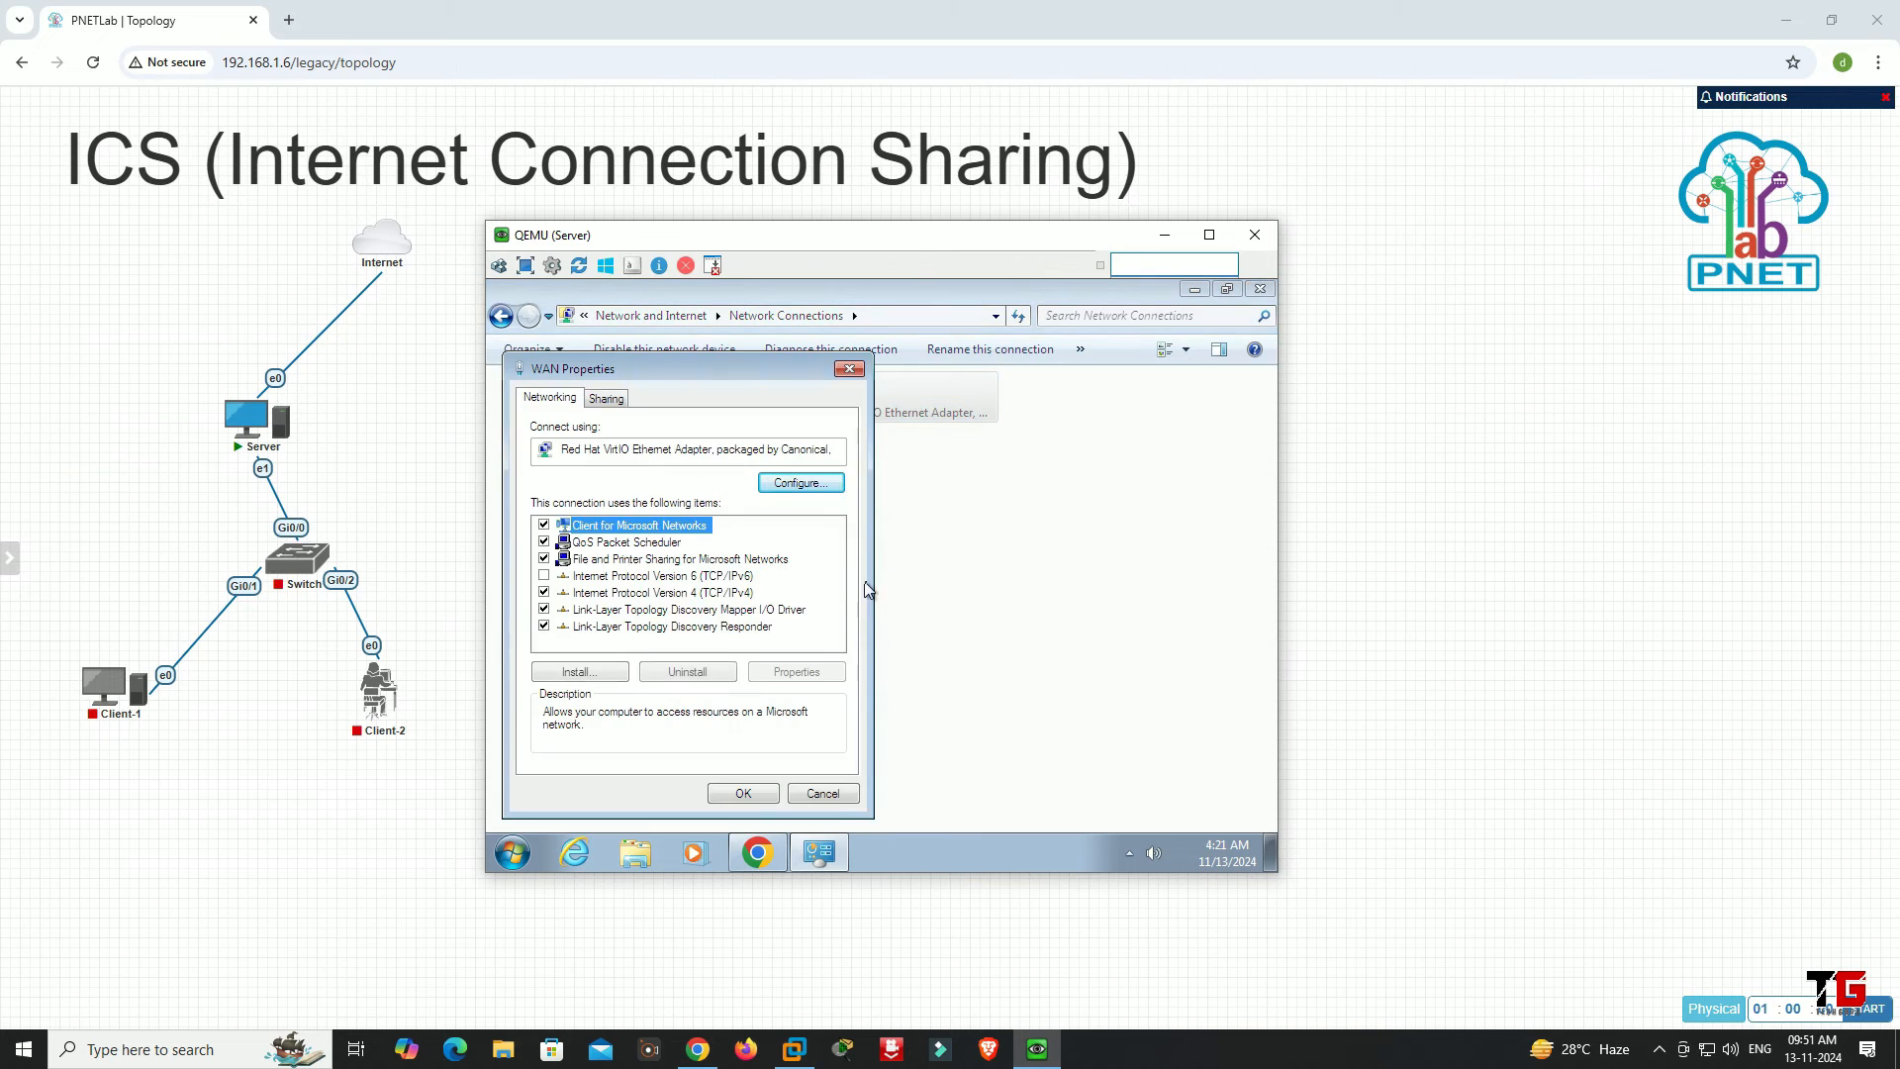
{"action": "left_click", "coordinate": [606, 399]}
{"action": "left_click", "coordinate": [546, 455]}
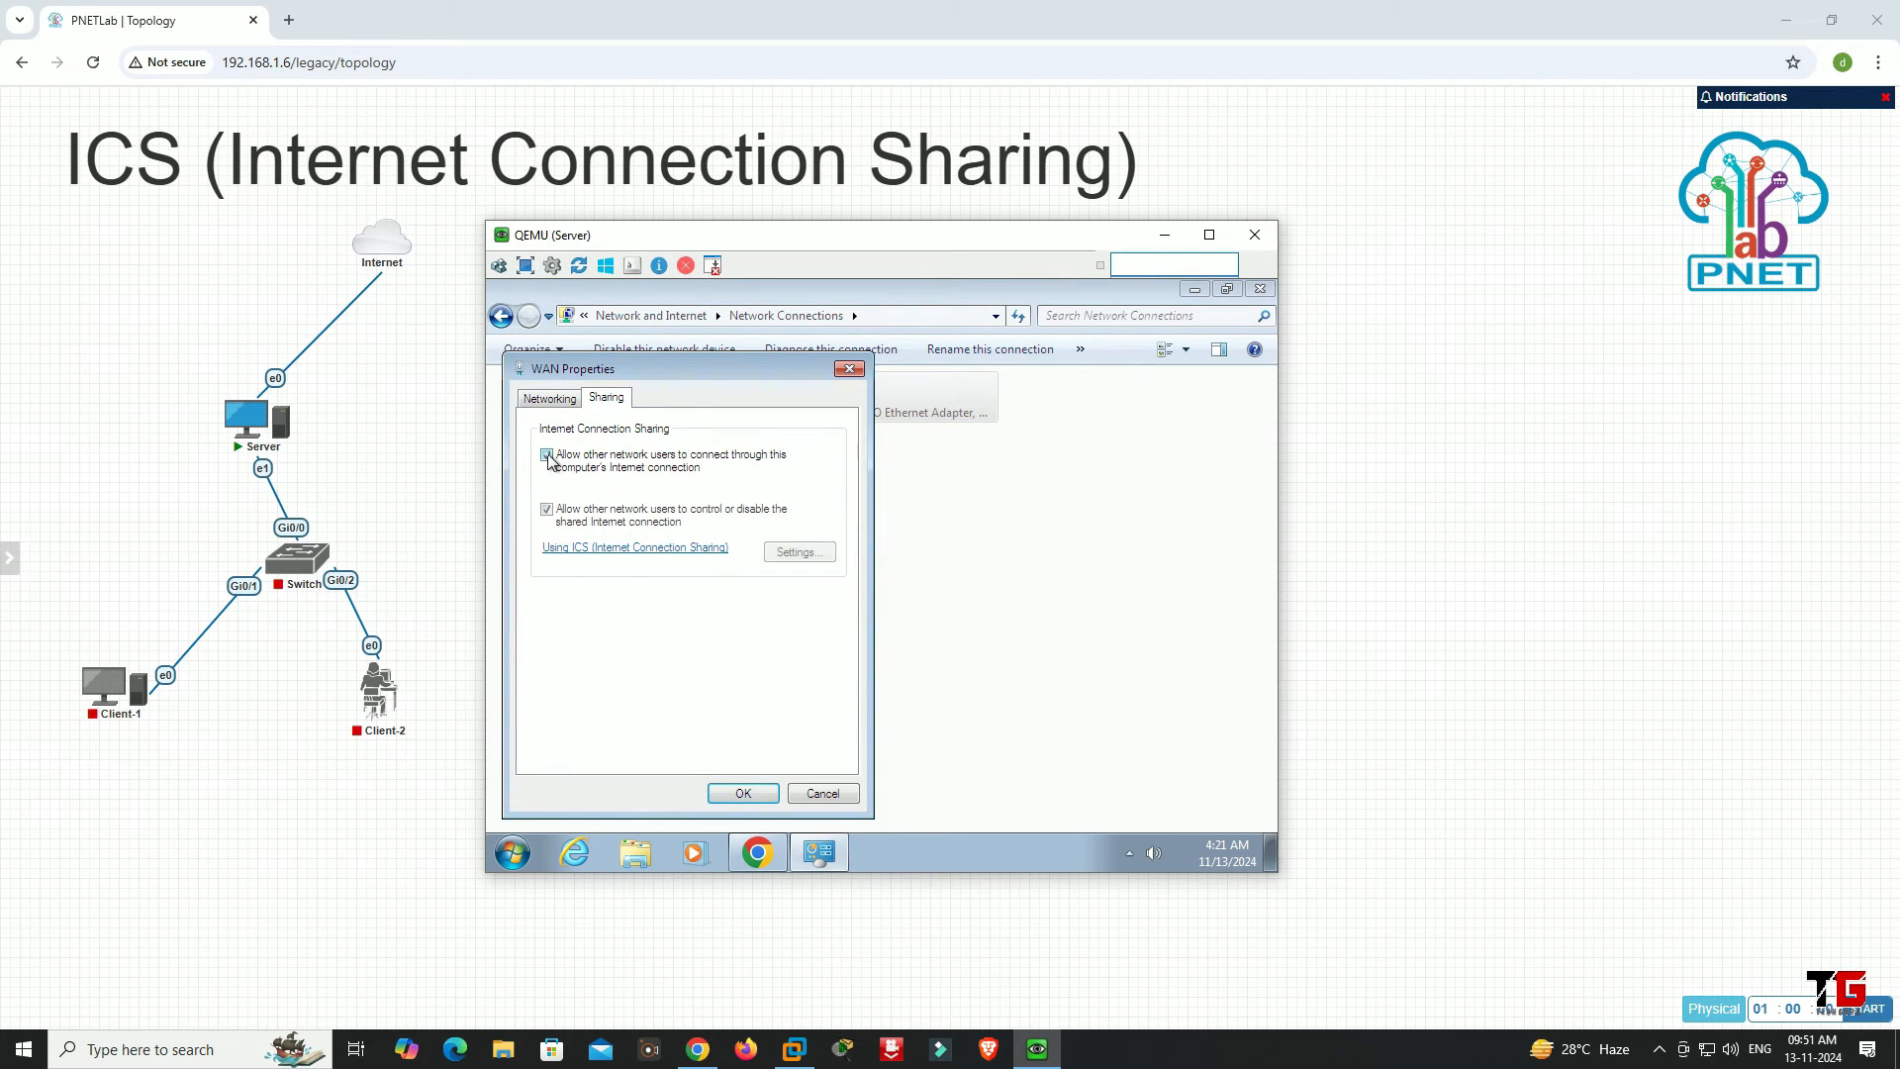
{"action": "left_click", "coordinate": [742, 791]}
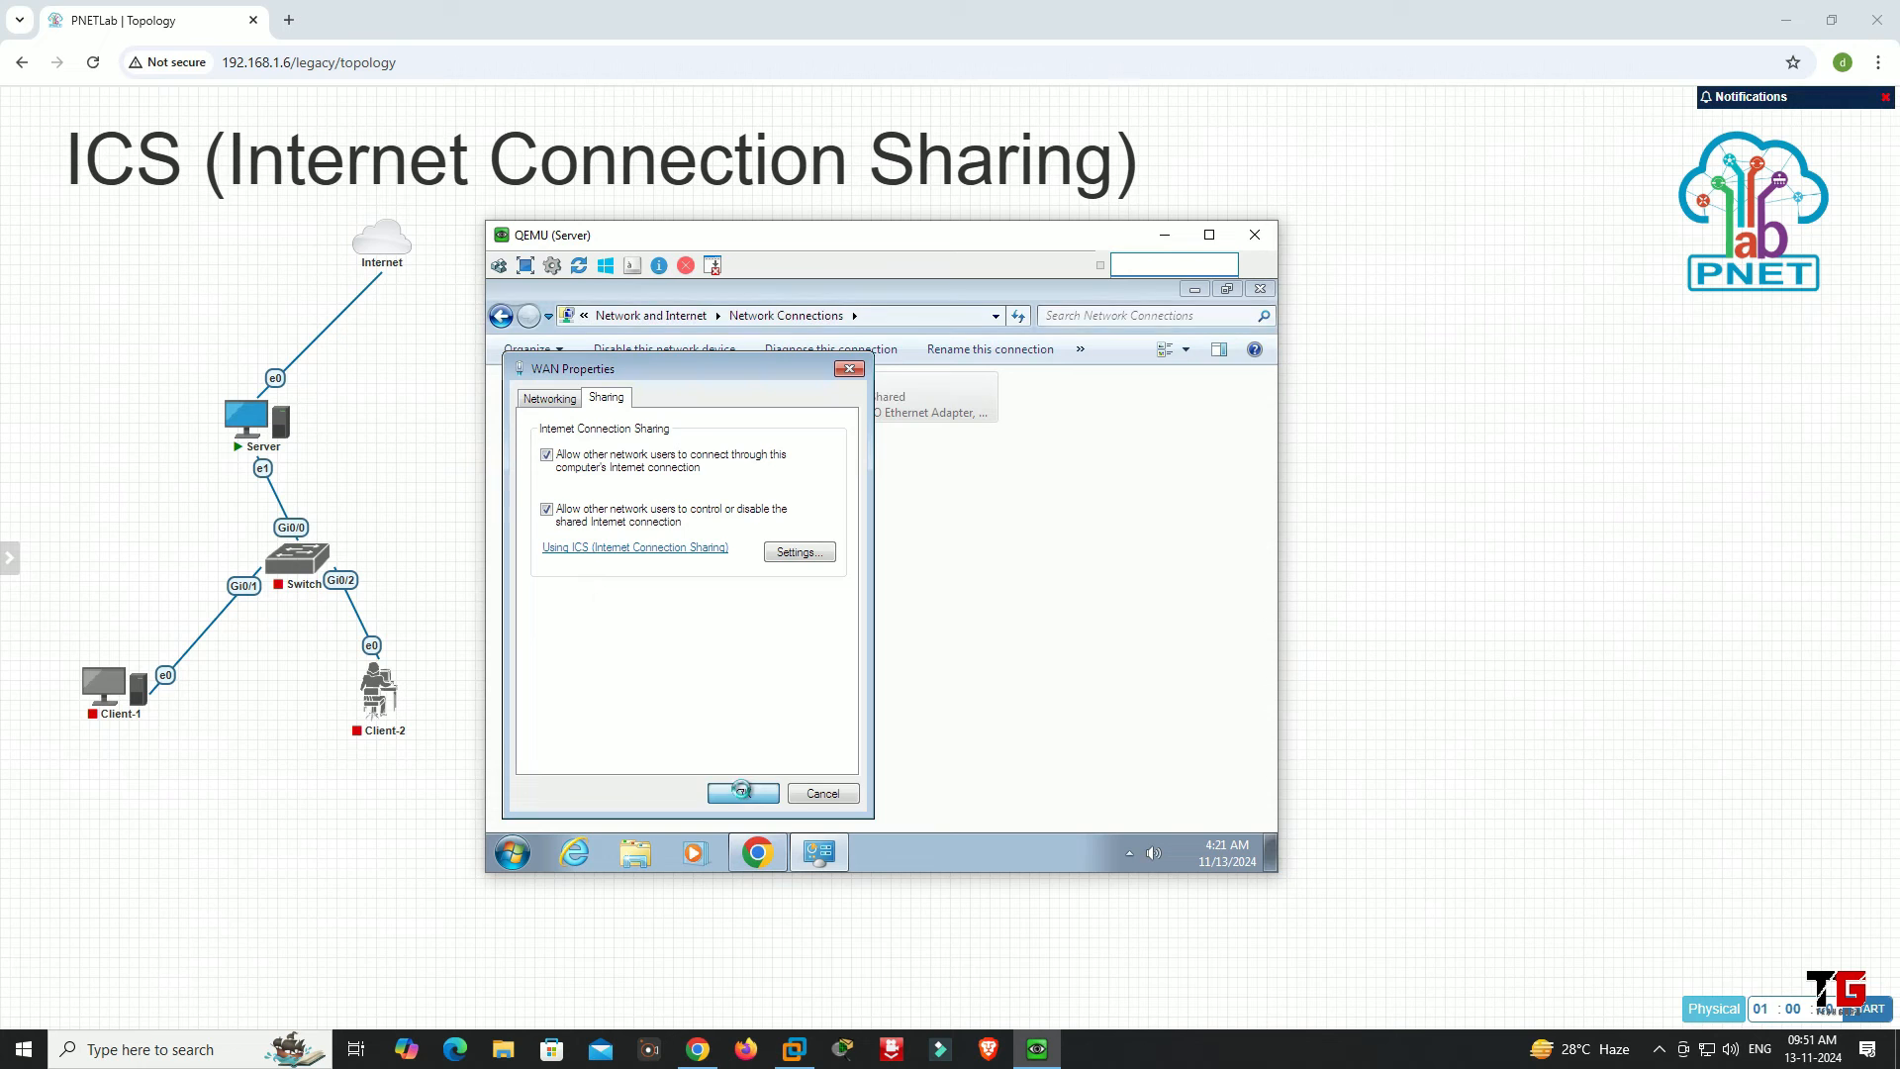
- Review the IPv4 address settings of the LAN adapter and close its properties
{"action": "right_click", "coordinate": [628, 412]}
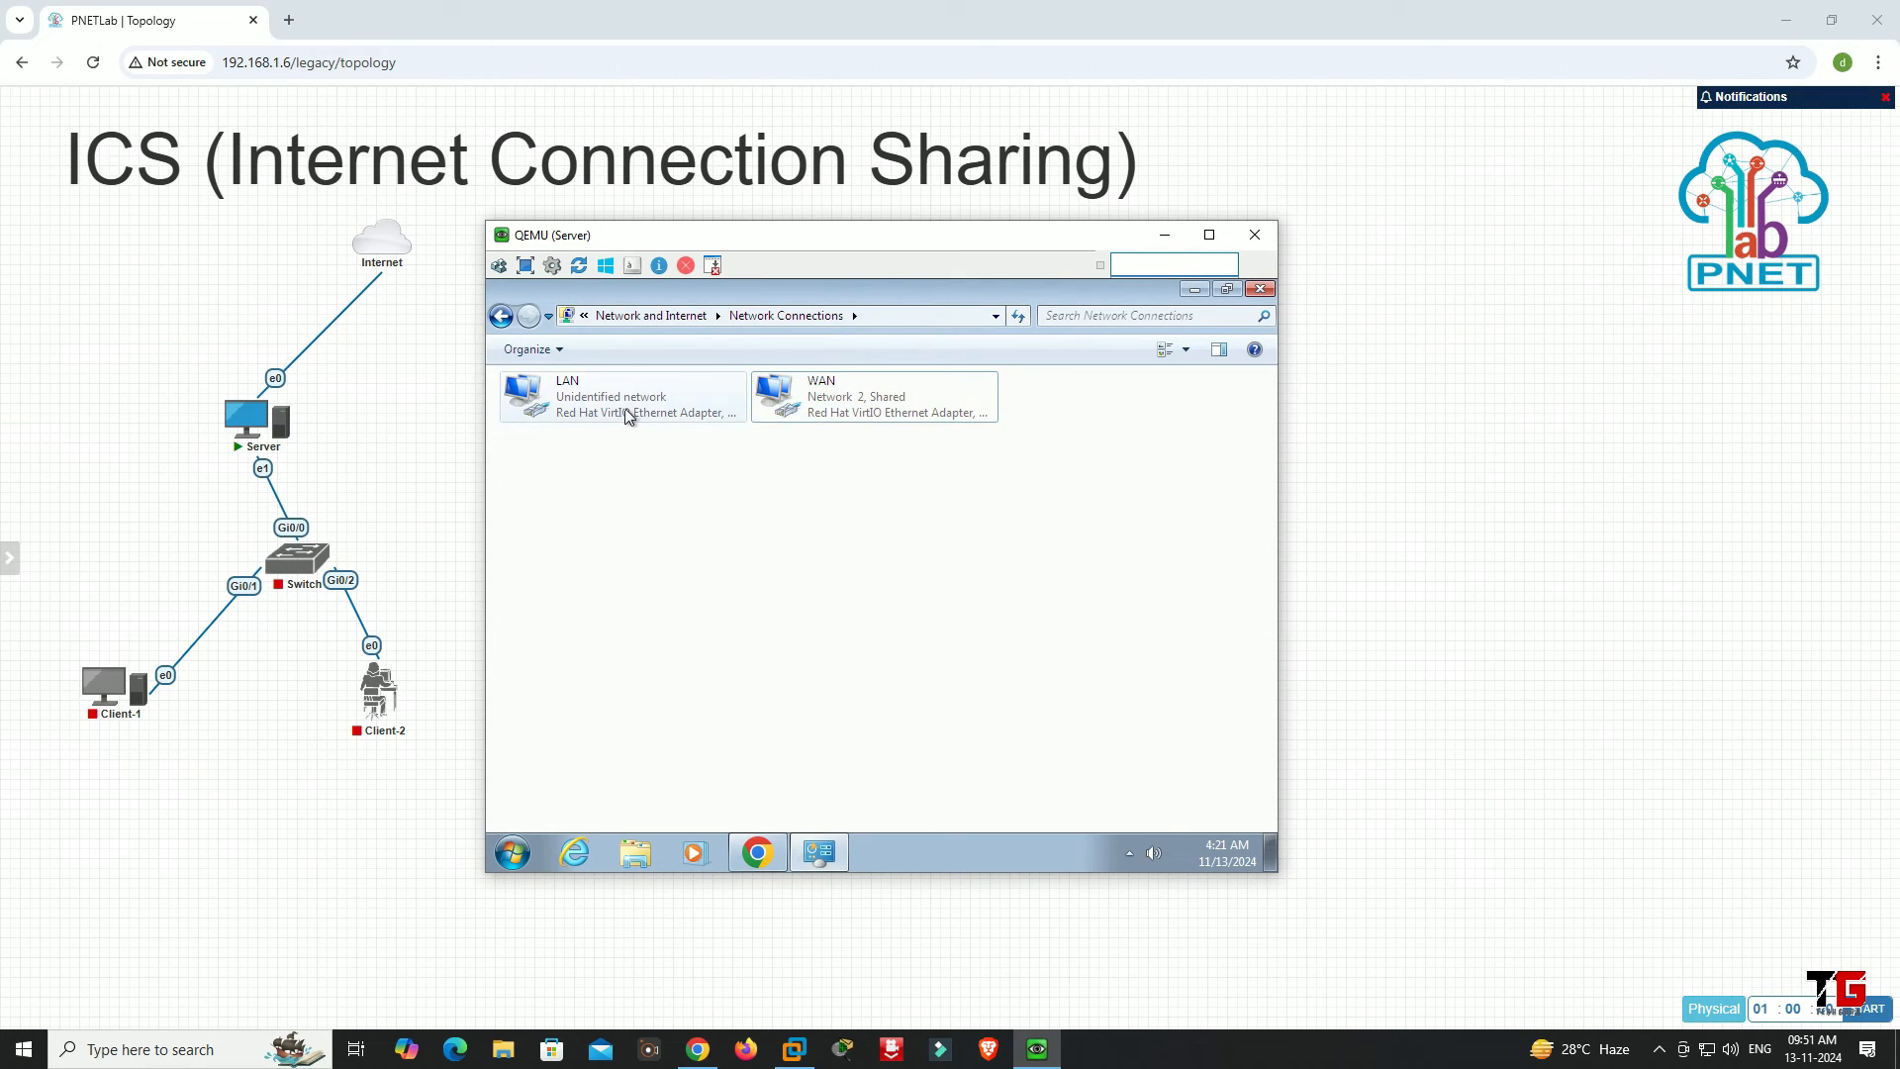
{"action": "left_click", "coordinate": [661, 598]}
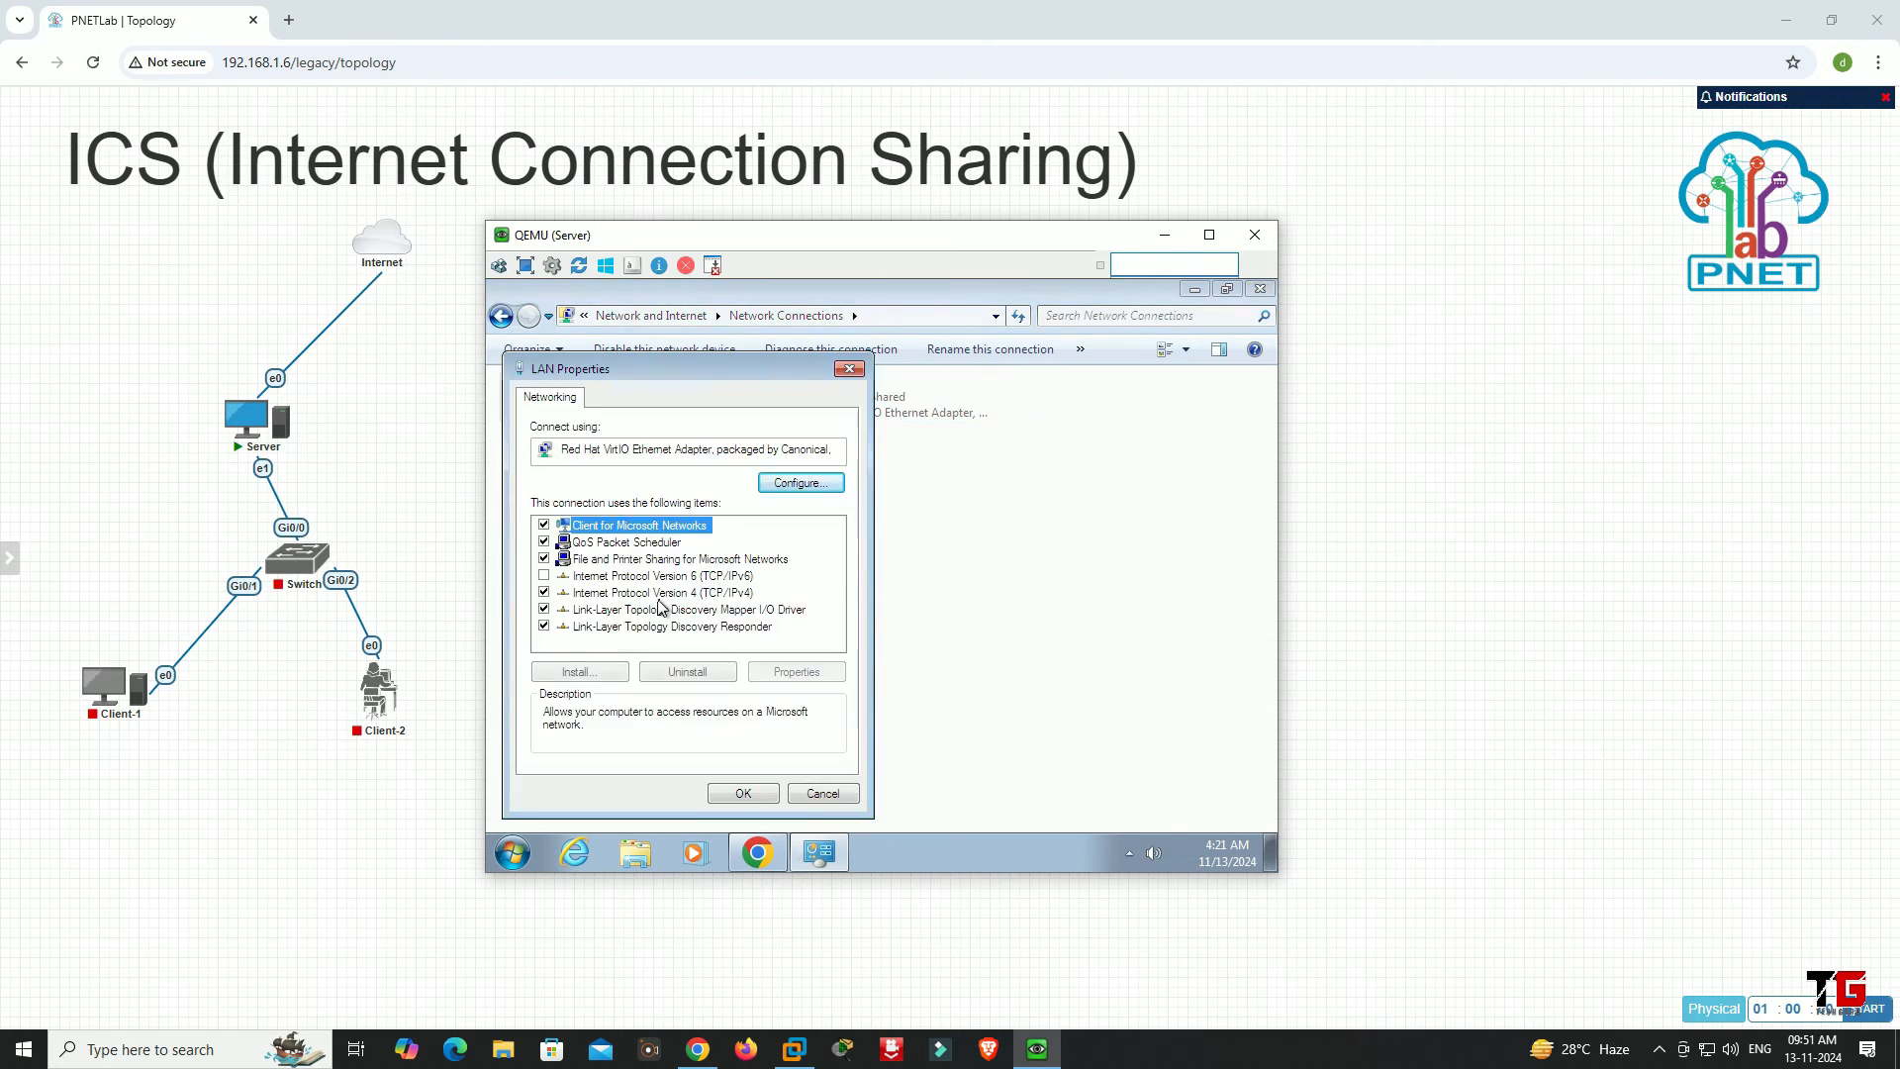
{"action": "left_click", "coordinate": [663, 591]}
{"action": "left_click", "coordinate": [796, 674]}
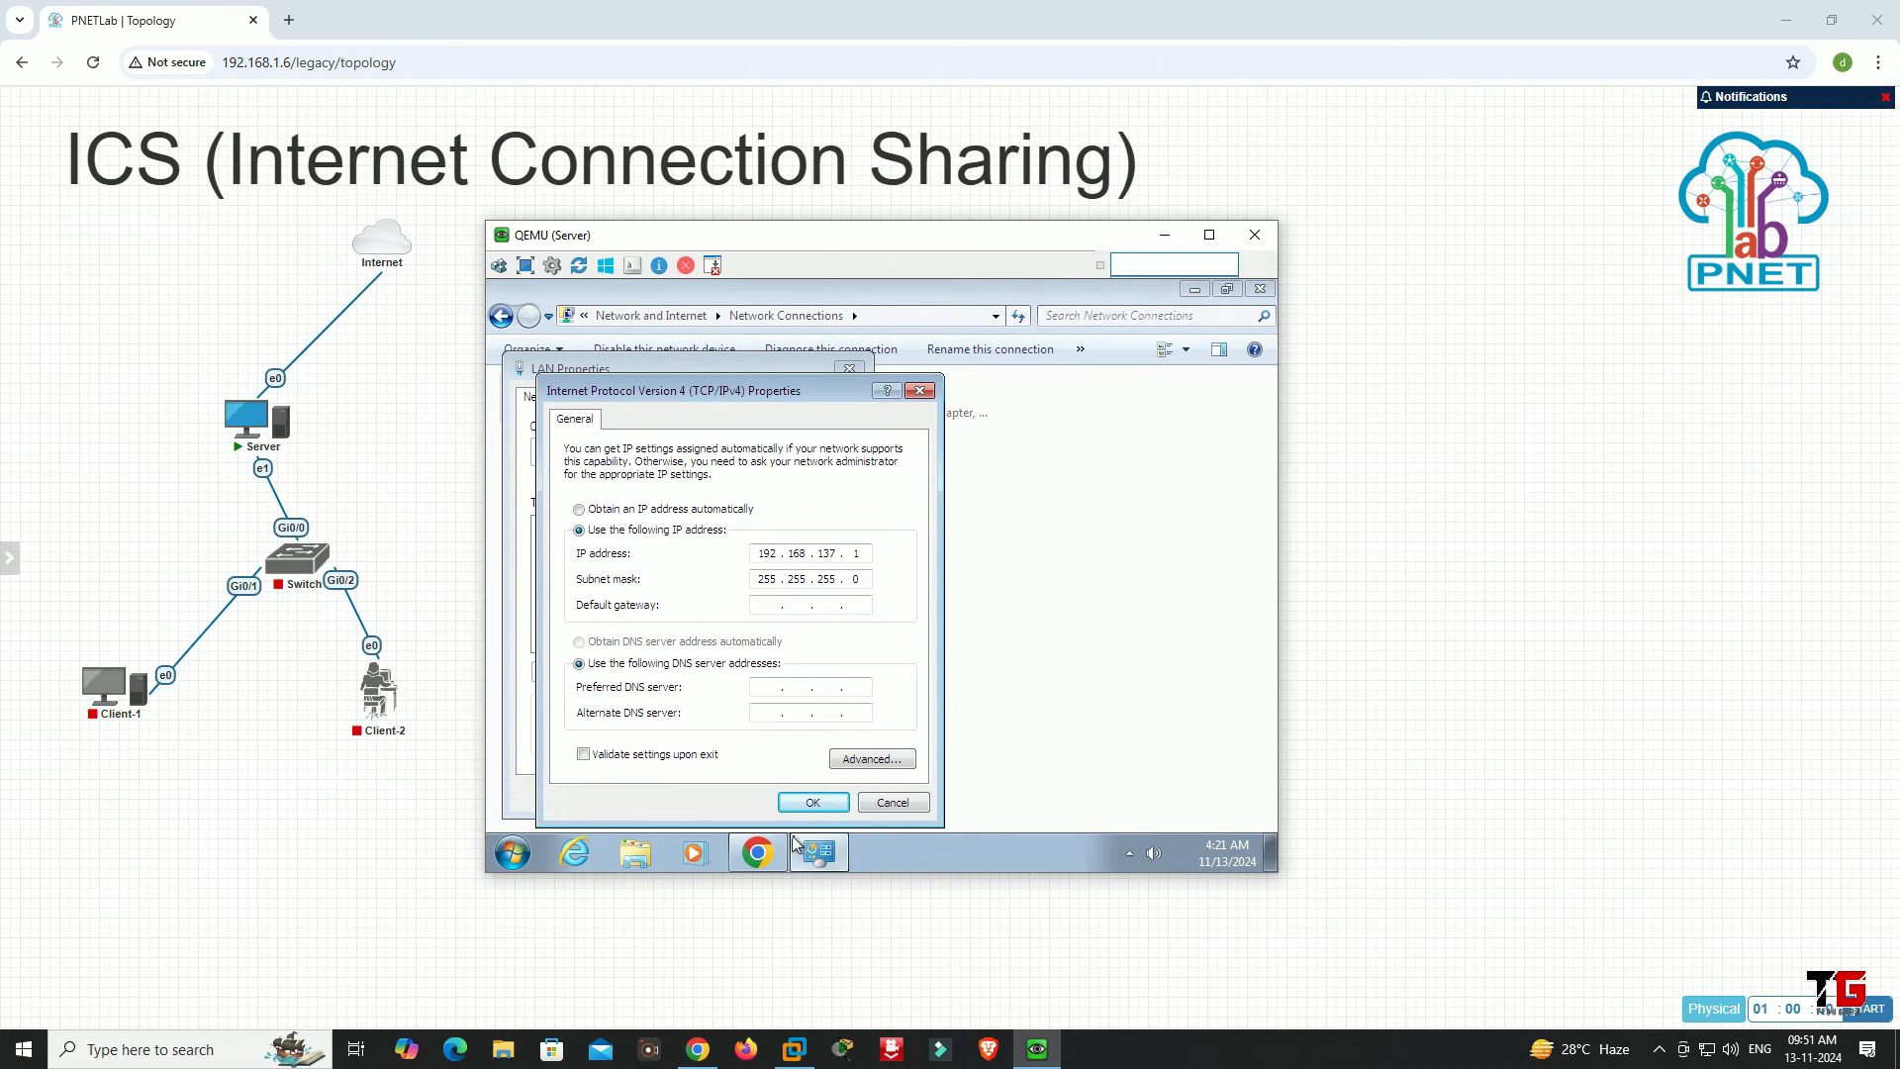
{"action": "left_click", "coordinate": [813, 803]}
{"action": "left_click", "coordinate": [762, 799]}
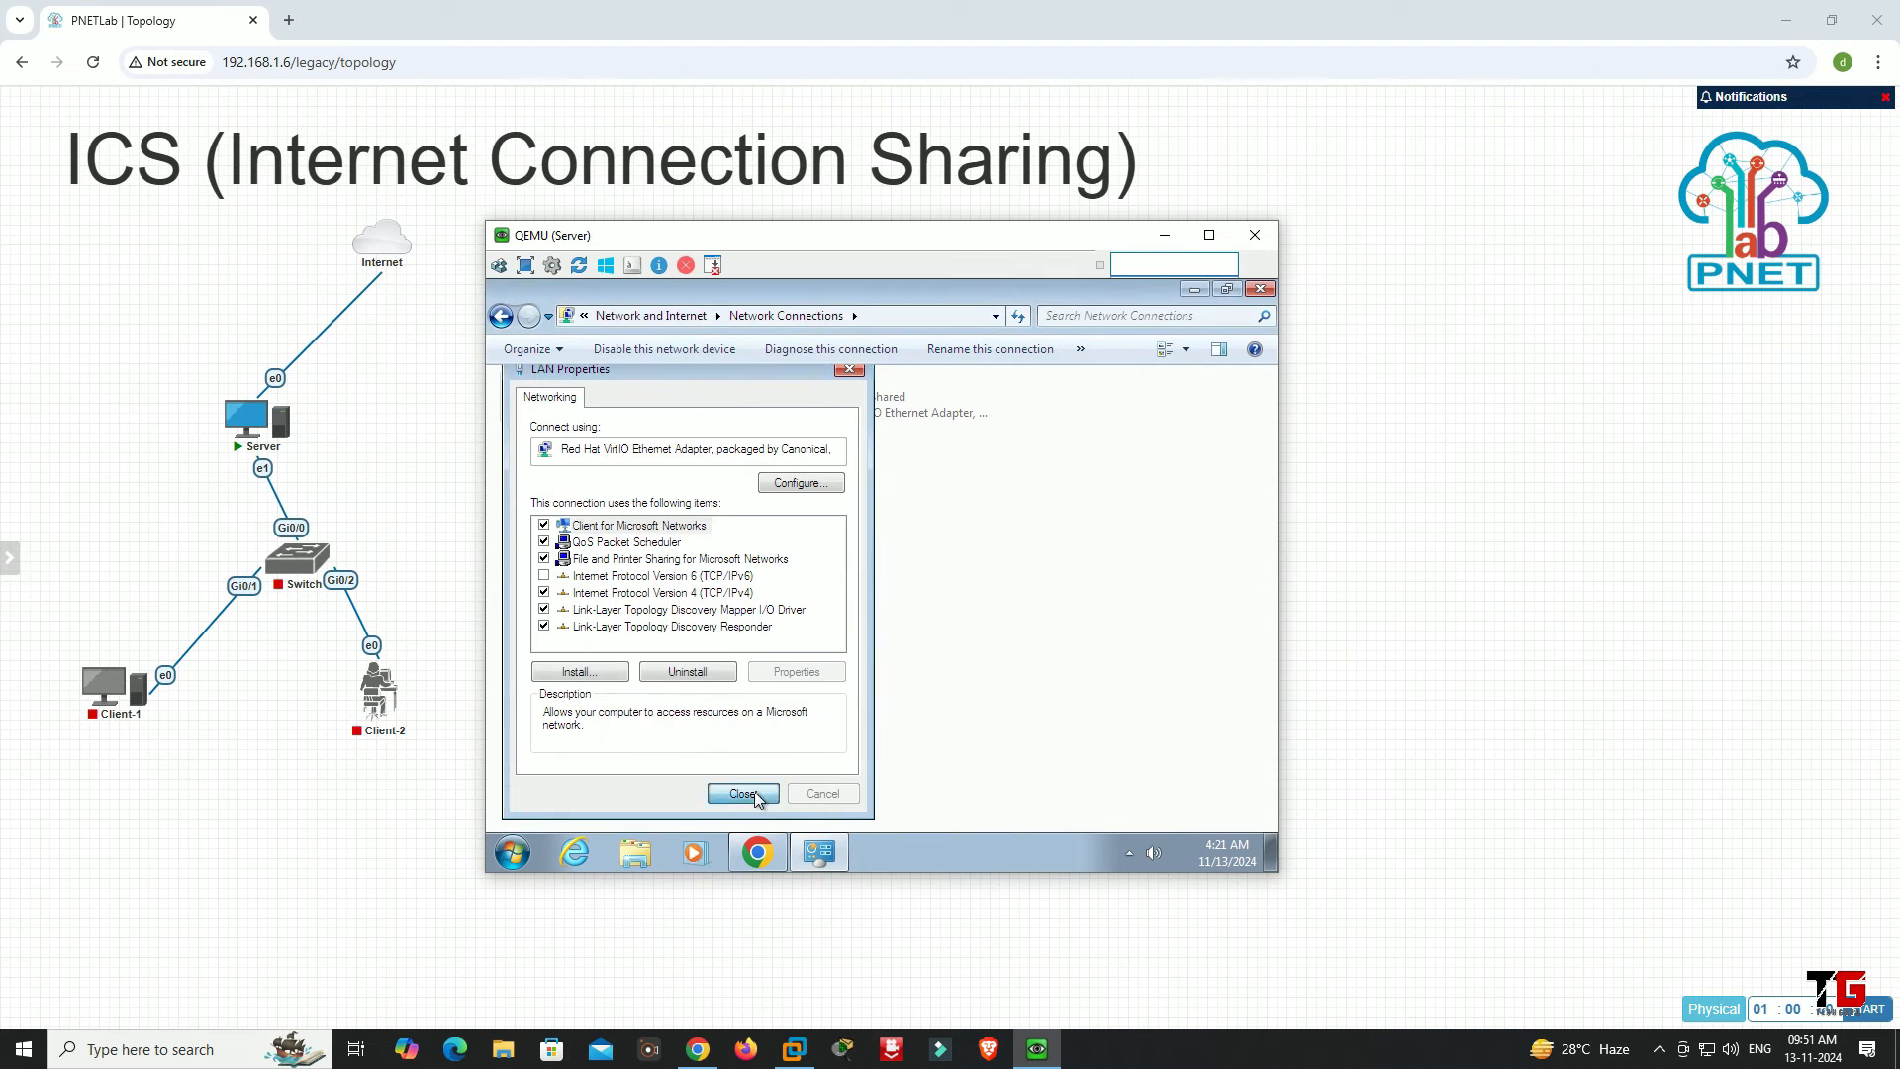
{"action": "left_click", "coordinate": [868, 655]}
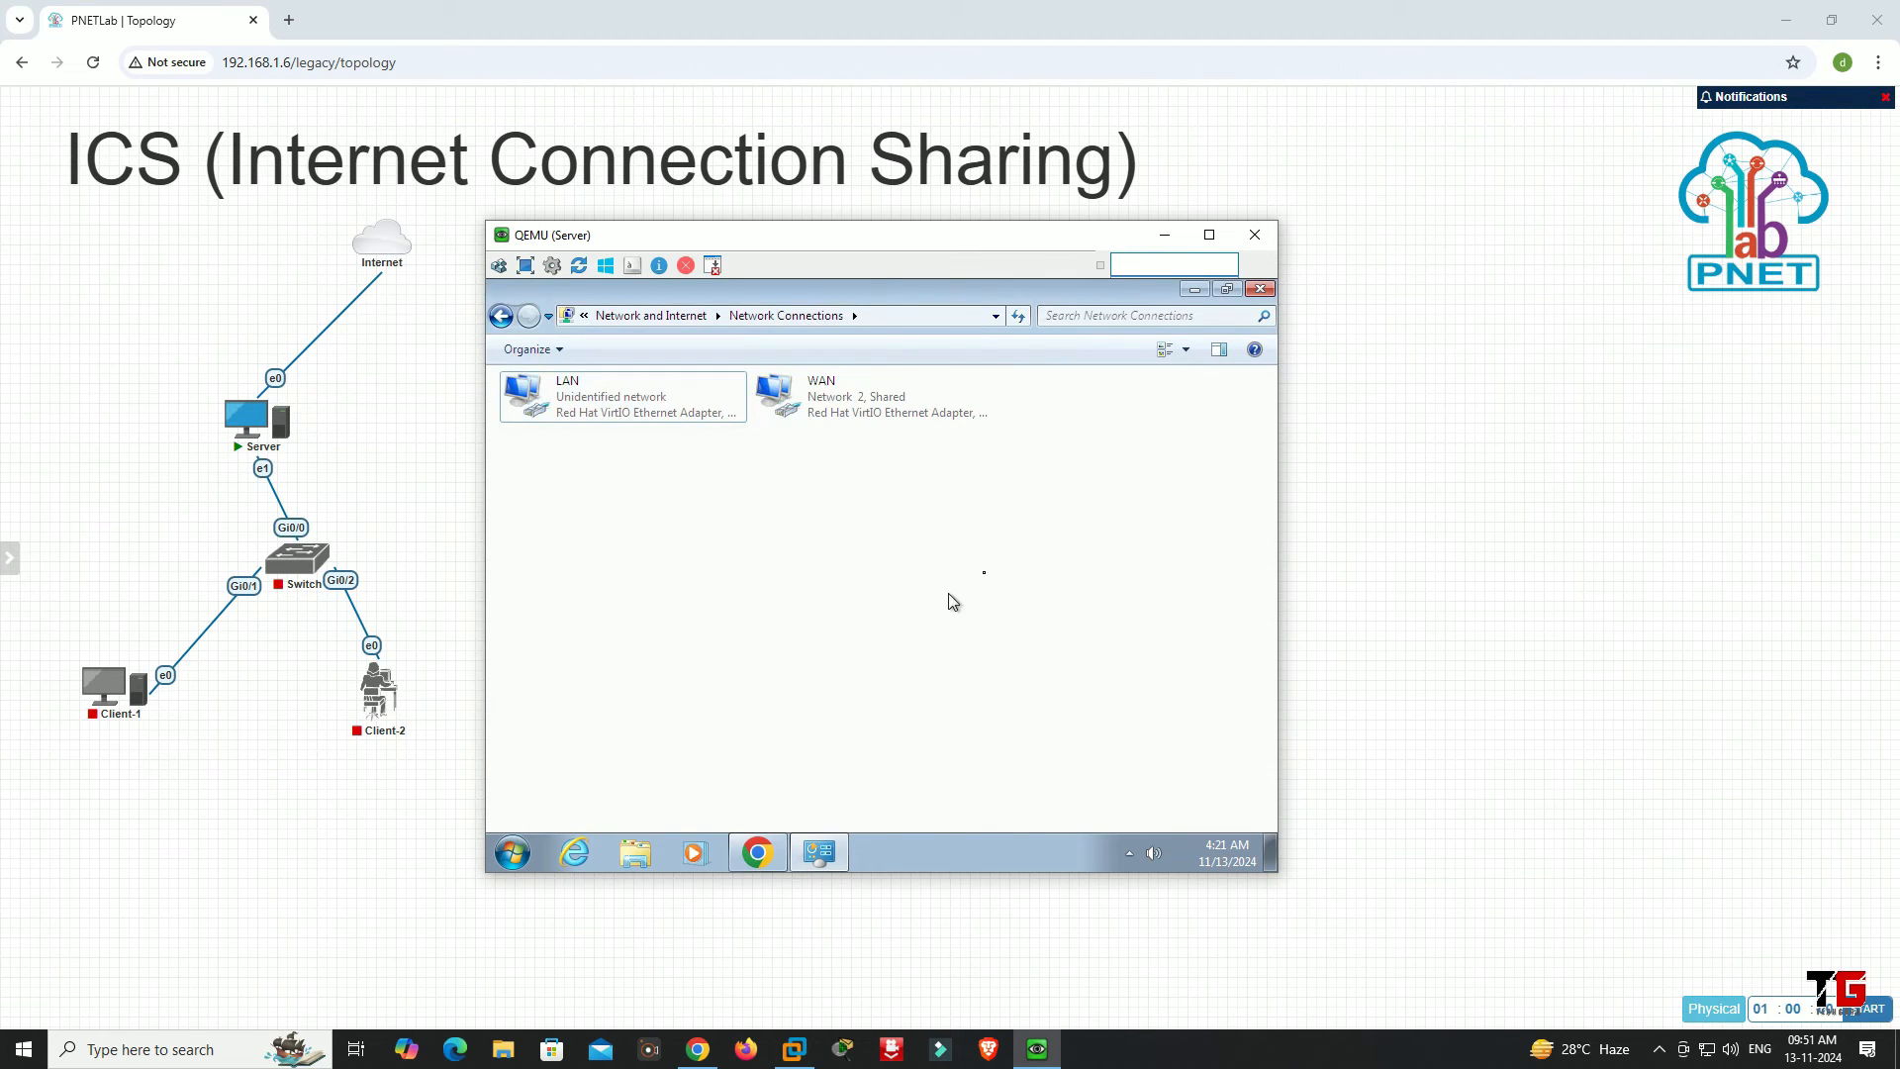
- Close the Server's network connections window, minimize its console, and start the Switch, Client-2 and Client-1 nodes
{"action": "left_click", "coordinate": [1260, 290]}
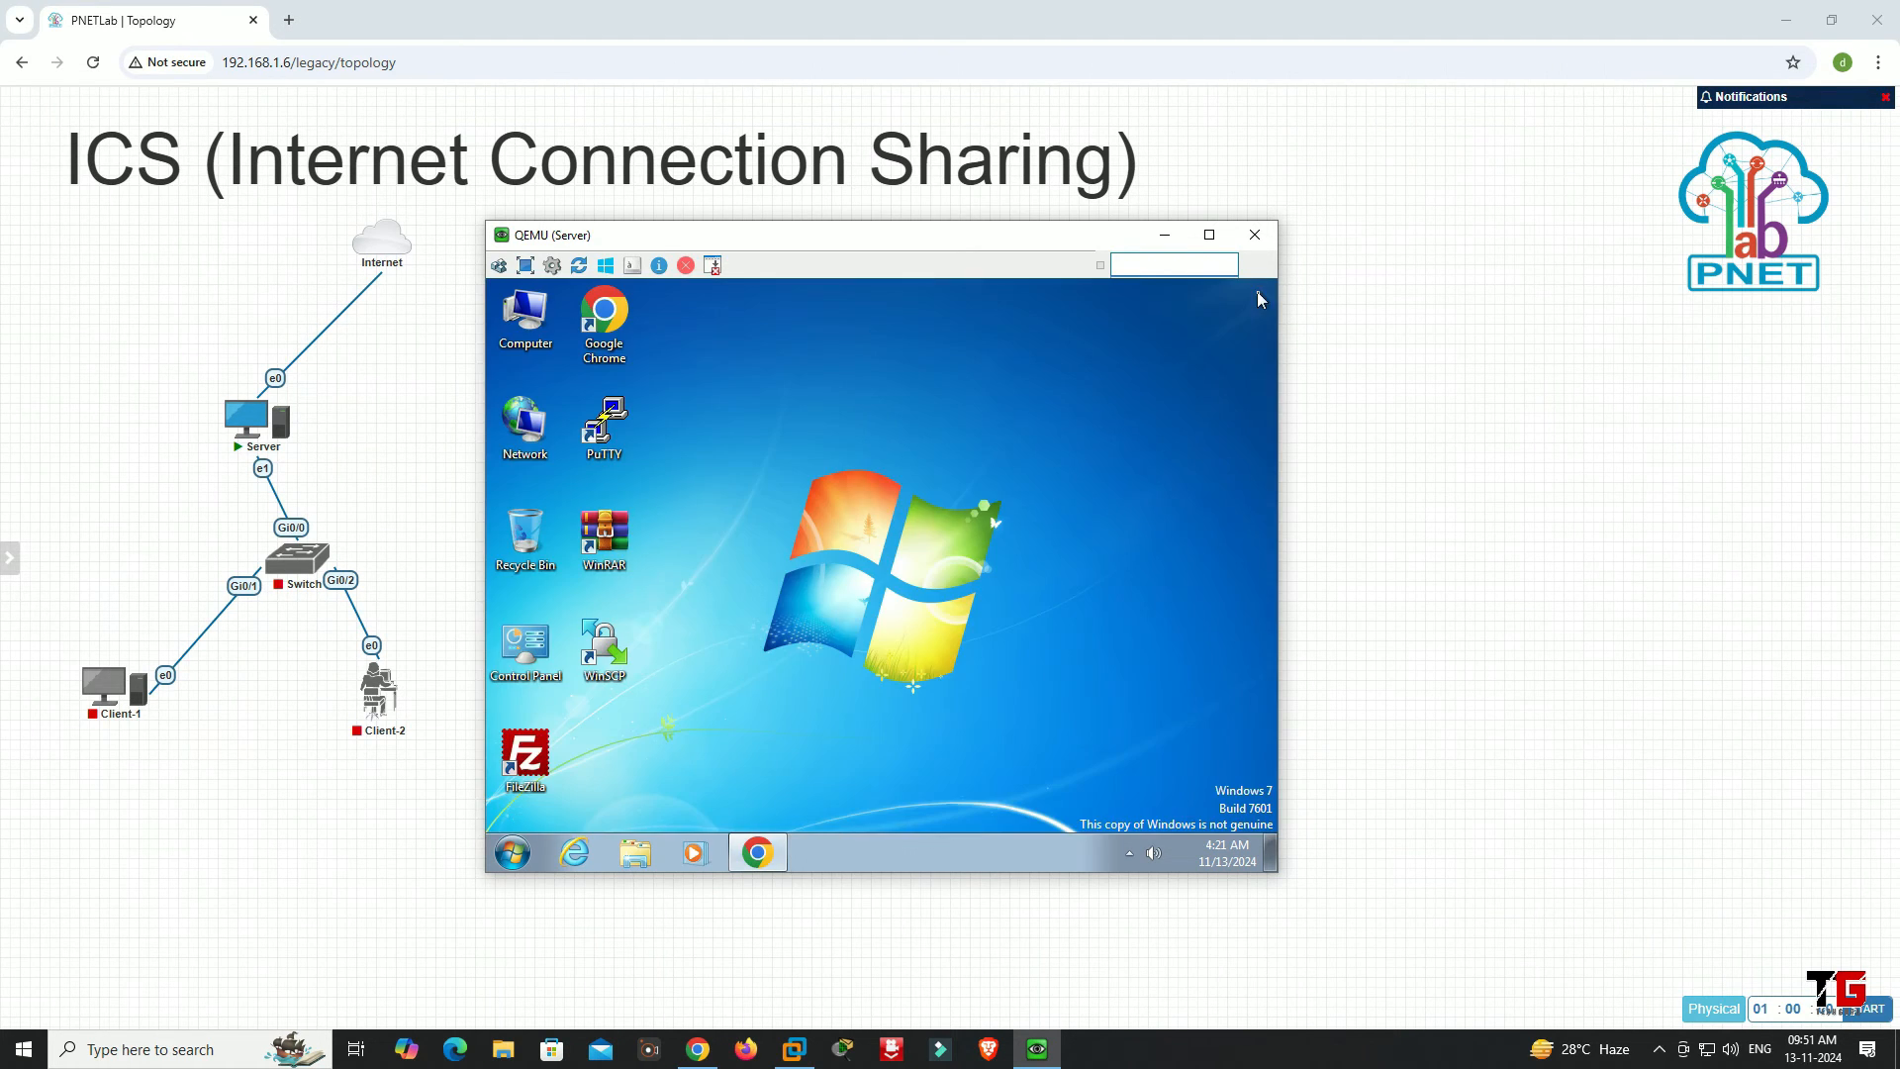
{"action": "left_click", "coordinate": [1164, 234]}
{"action": "left_click", "coordinate": [273, 533]}
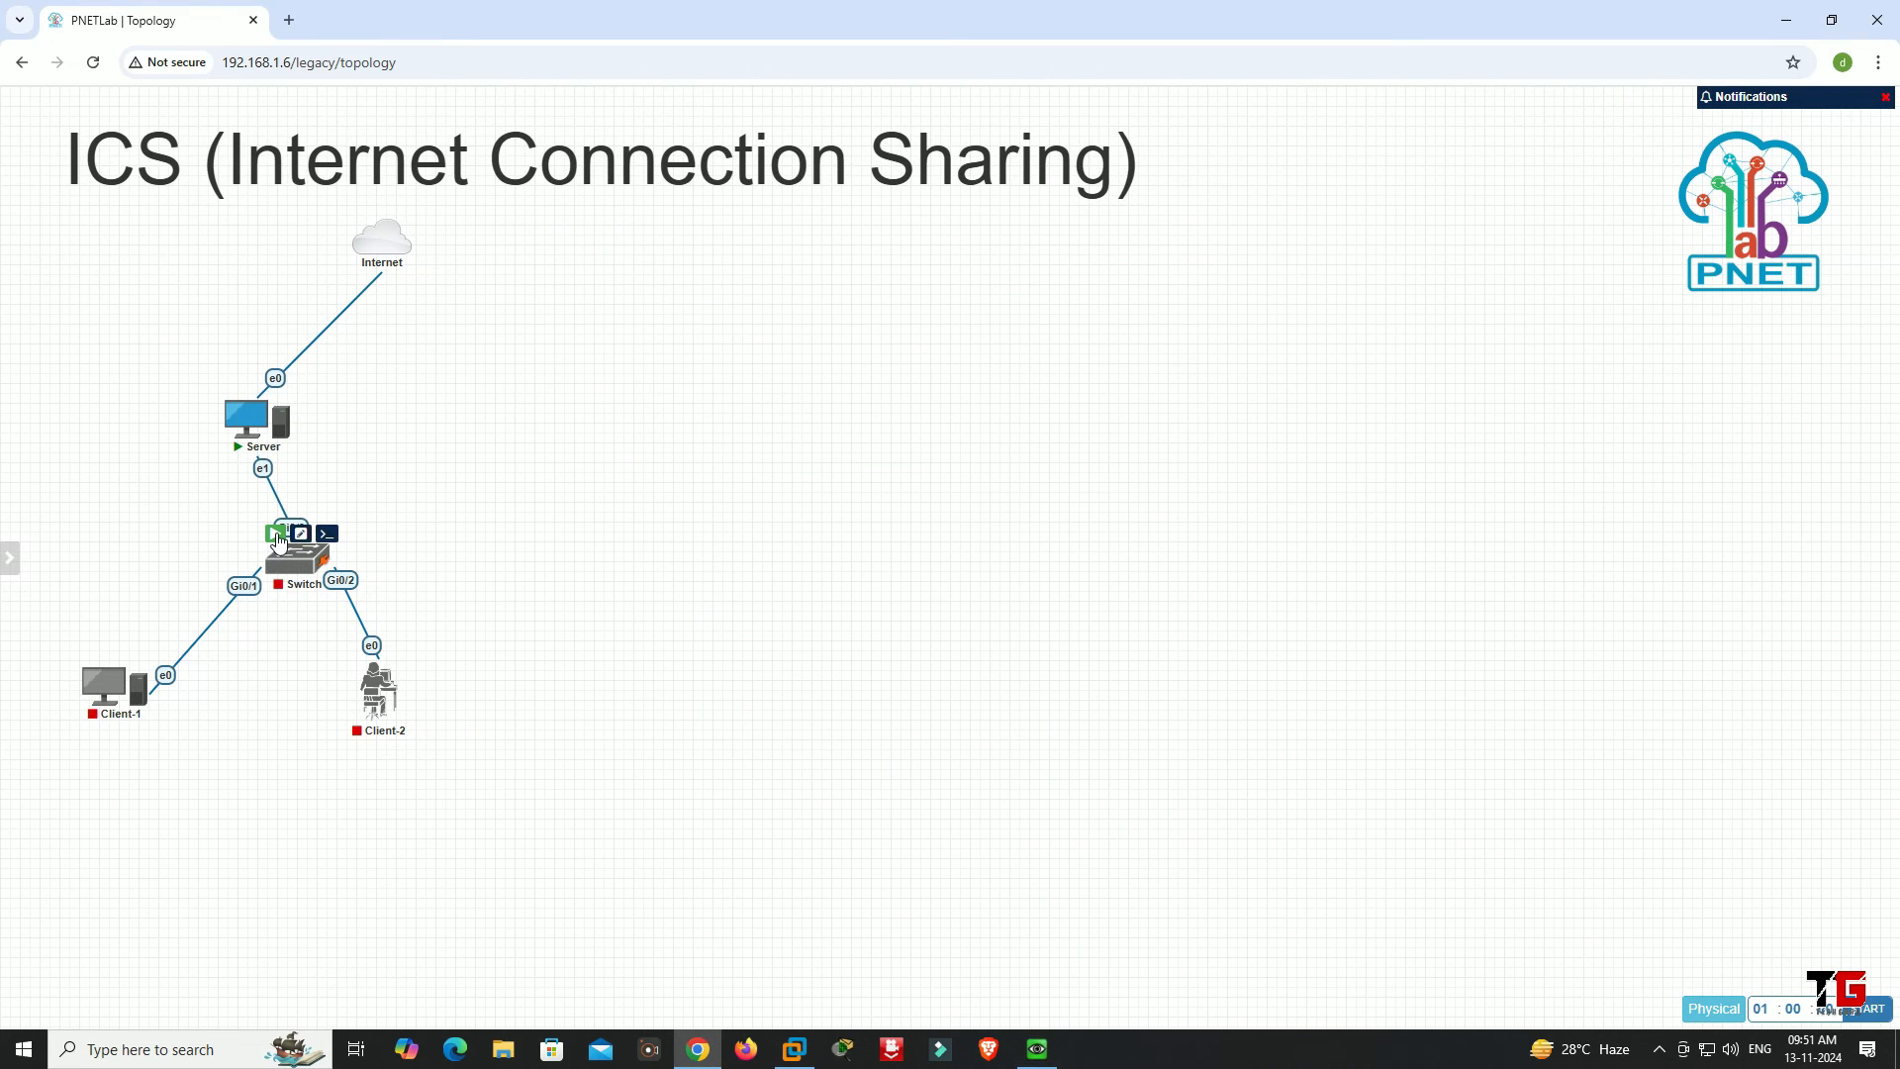
{"action": "mouse_move", "coordinate": [397, 714]}
{"action": "left_click", "coordinate": [364, 652]}
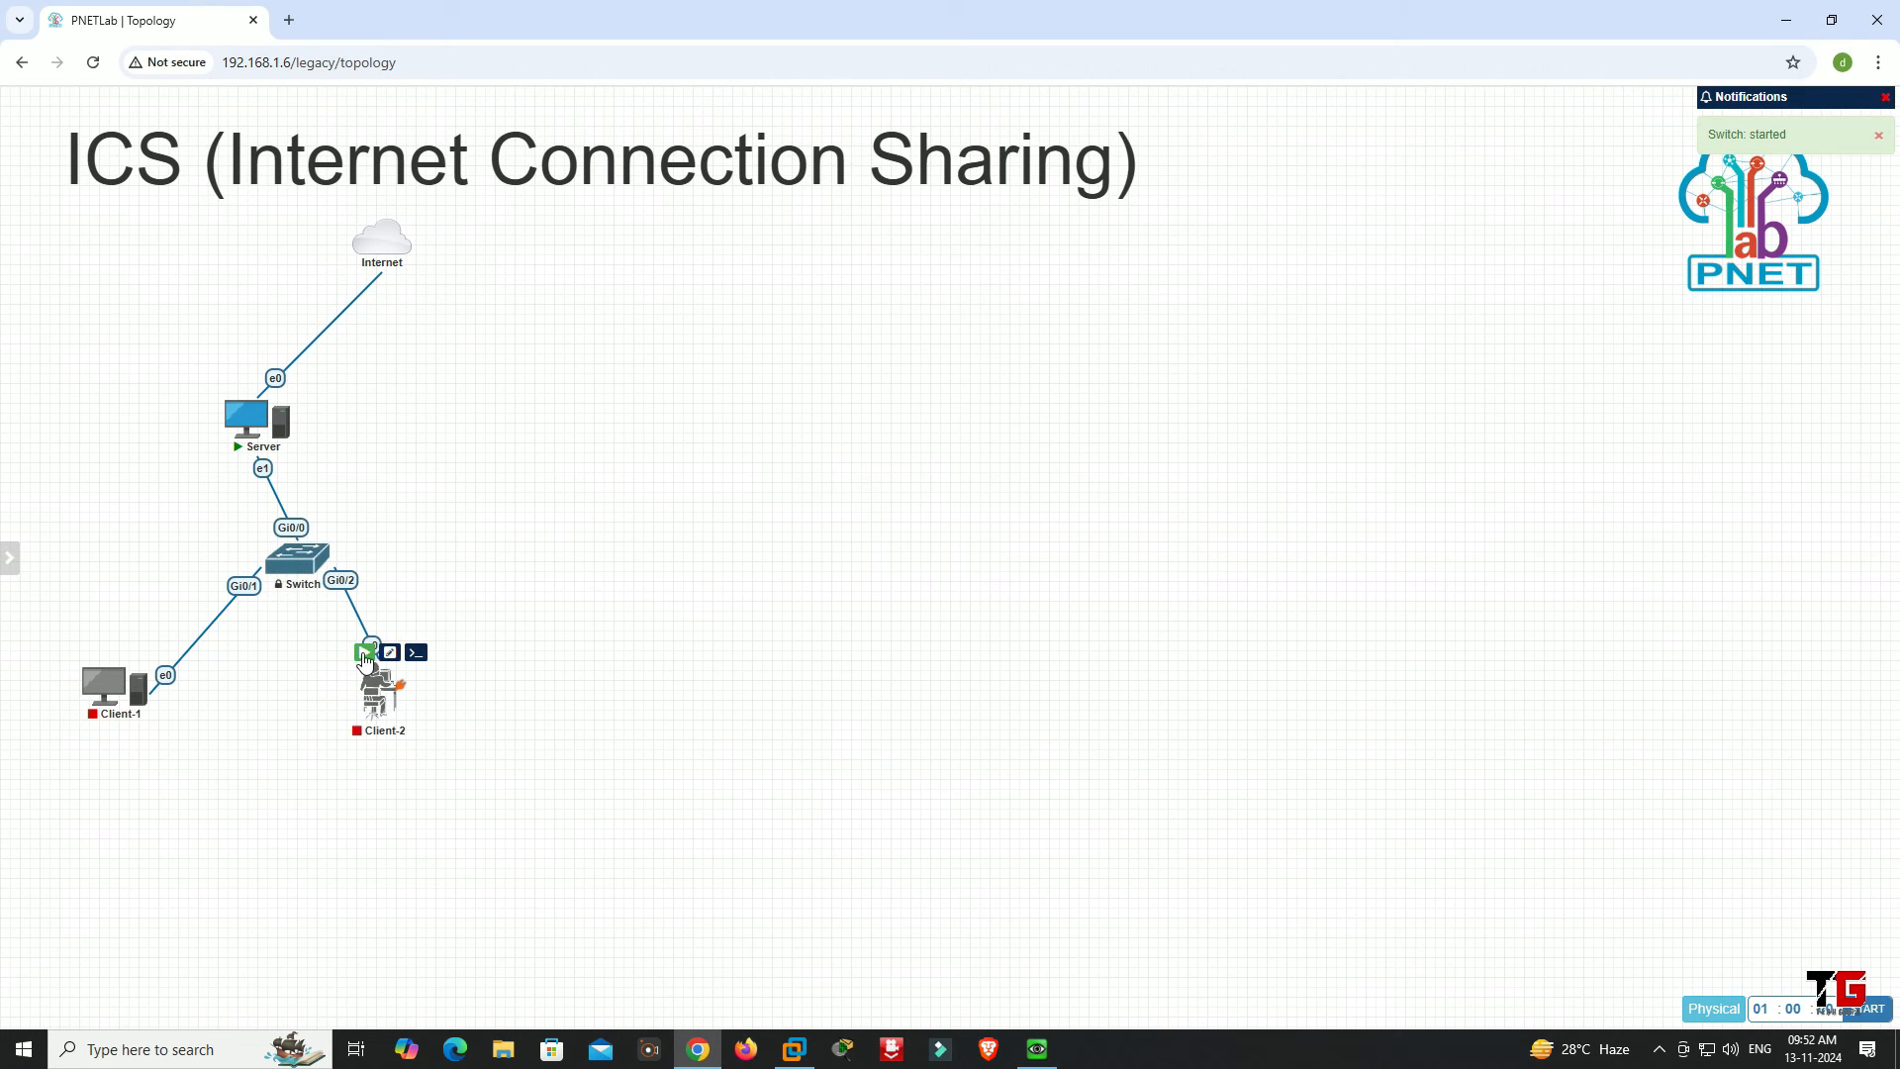
{"action": "mouse_move", "coordinate": [119, 690]}
{"action": "left_click", "coordinate": [94, 658]}
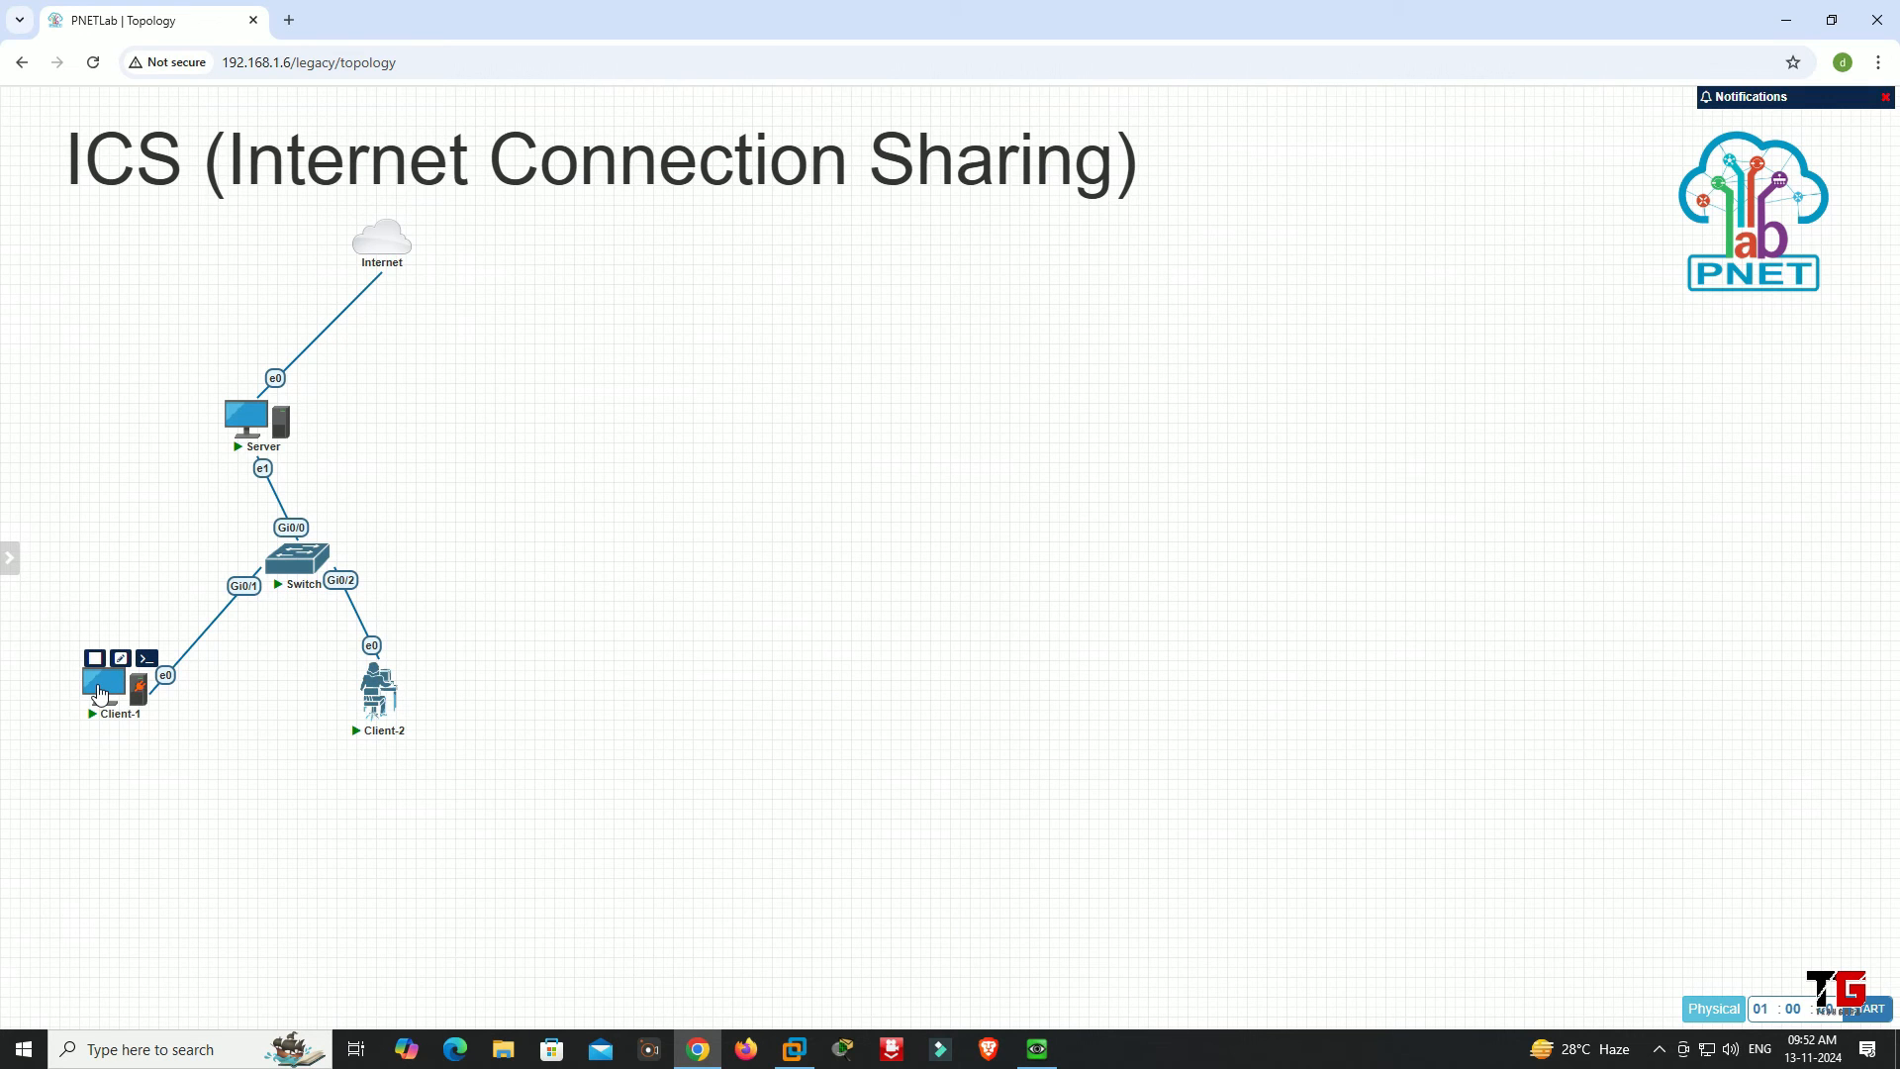
- Open Client-1's console through ultravnc_wrapper and bring up its network adapter list
{"action": "left_click", "coordinate": [101, 692]}
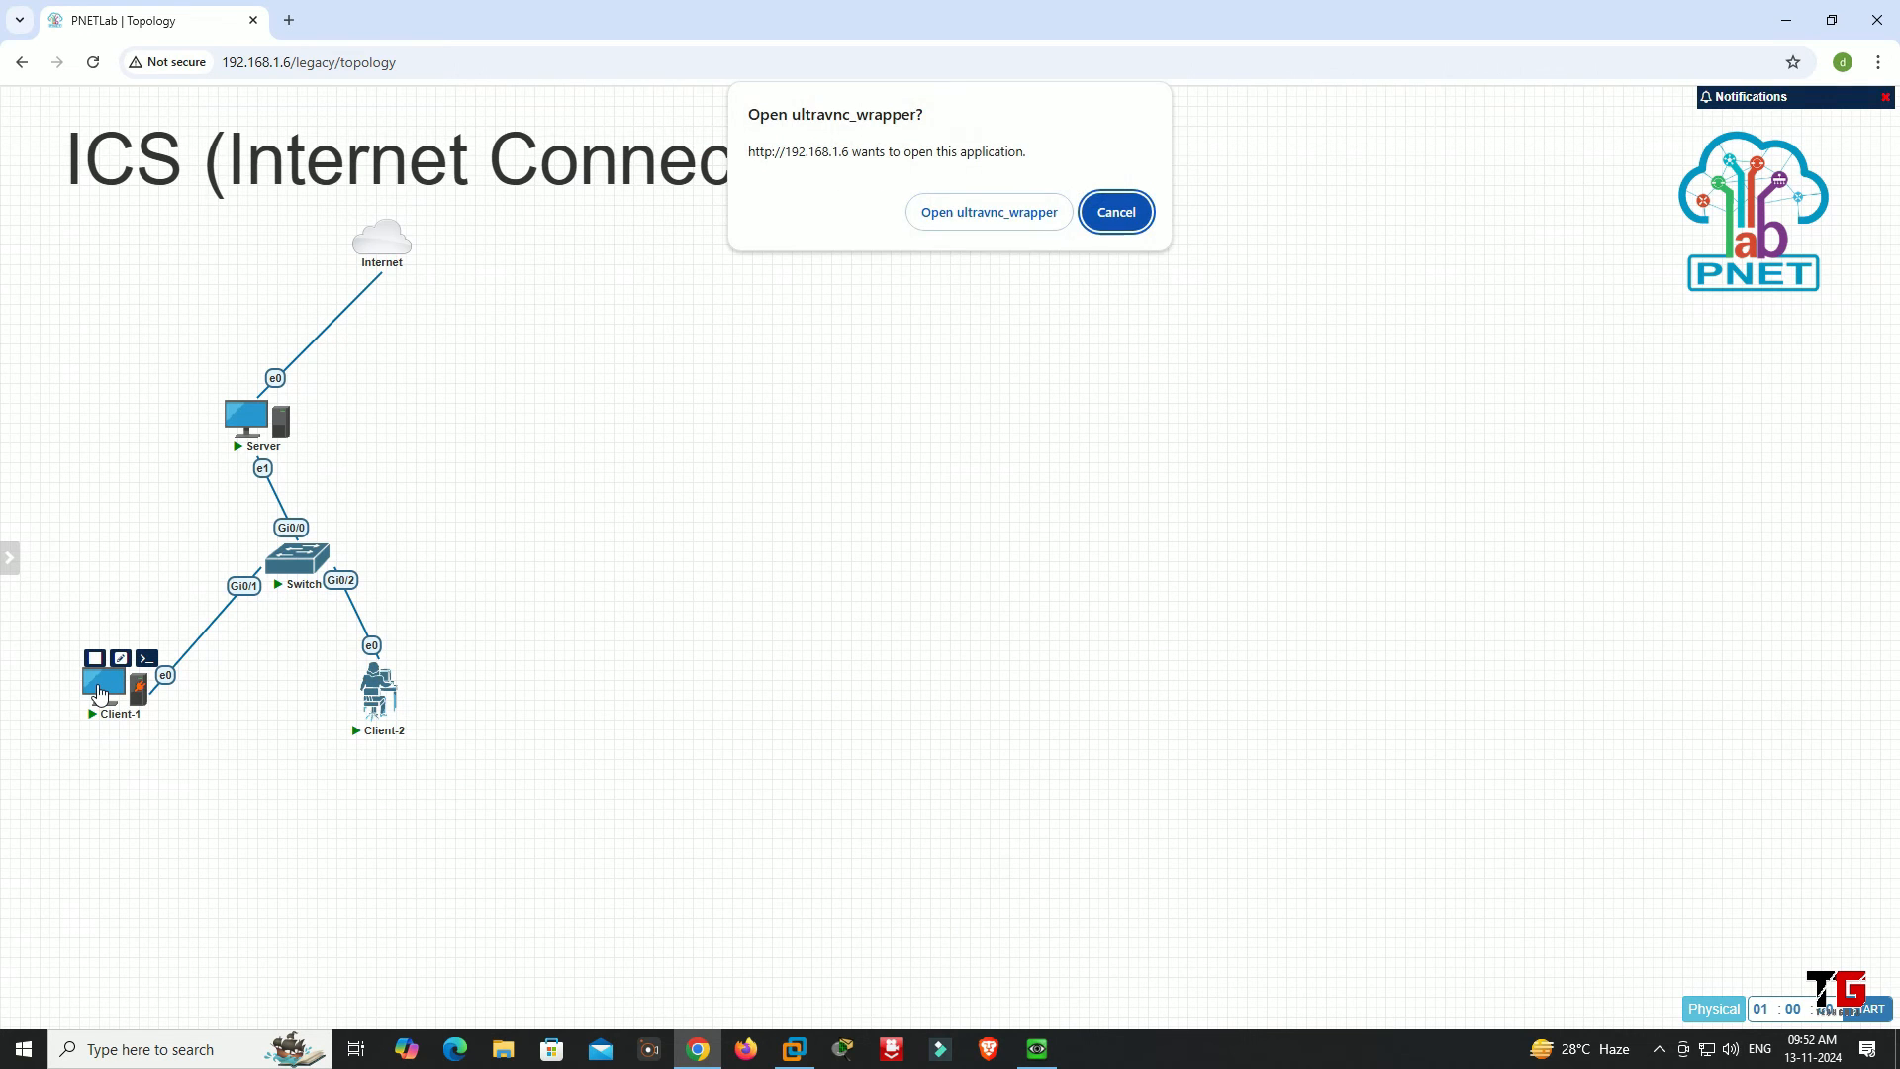
{"action": "left_click", "coordinate": [984, 223]}
{"action": "left_click", "coordinate": [475, 425]}
{"action": "right_click", "coordinate": [480, 427]}
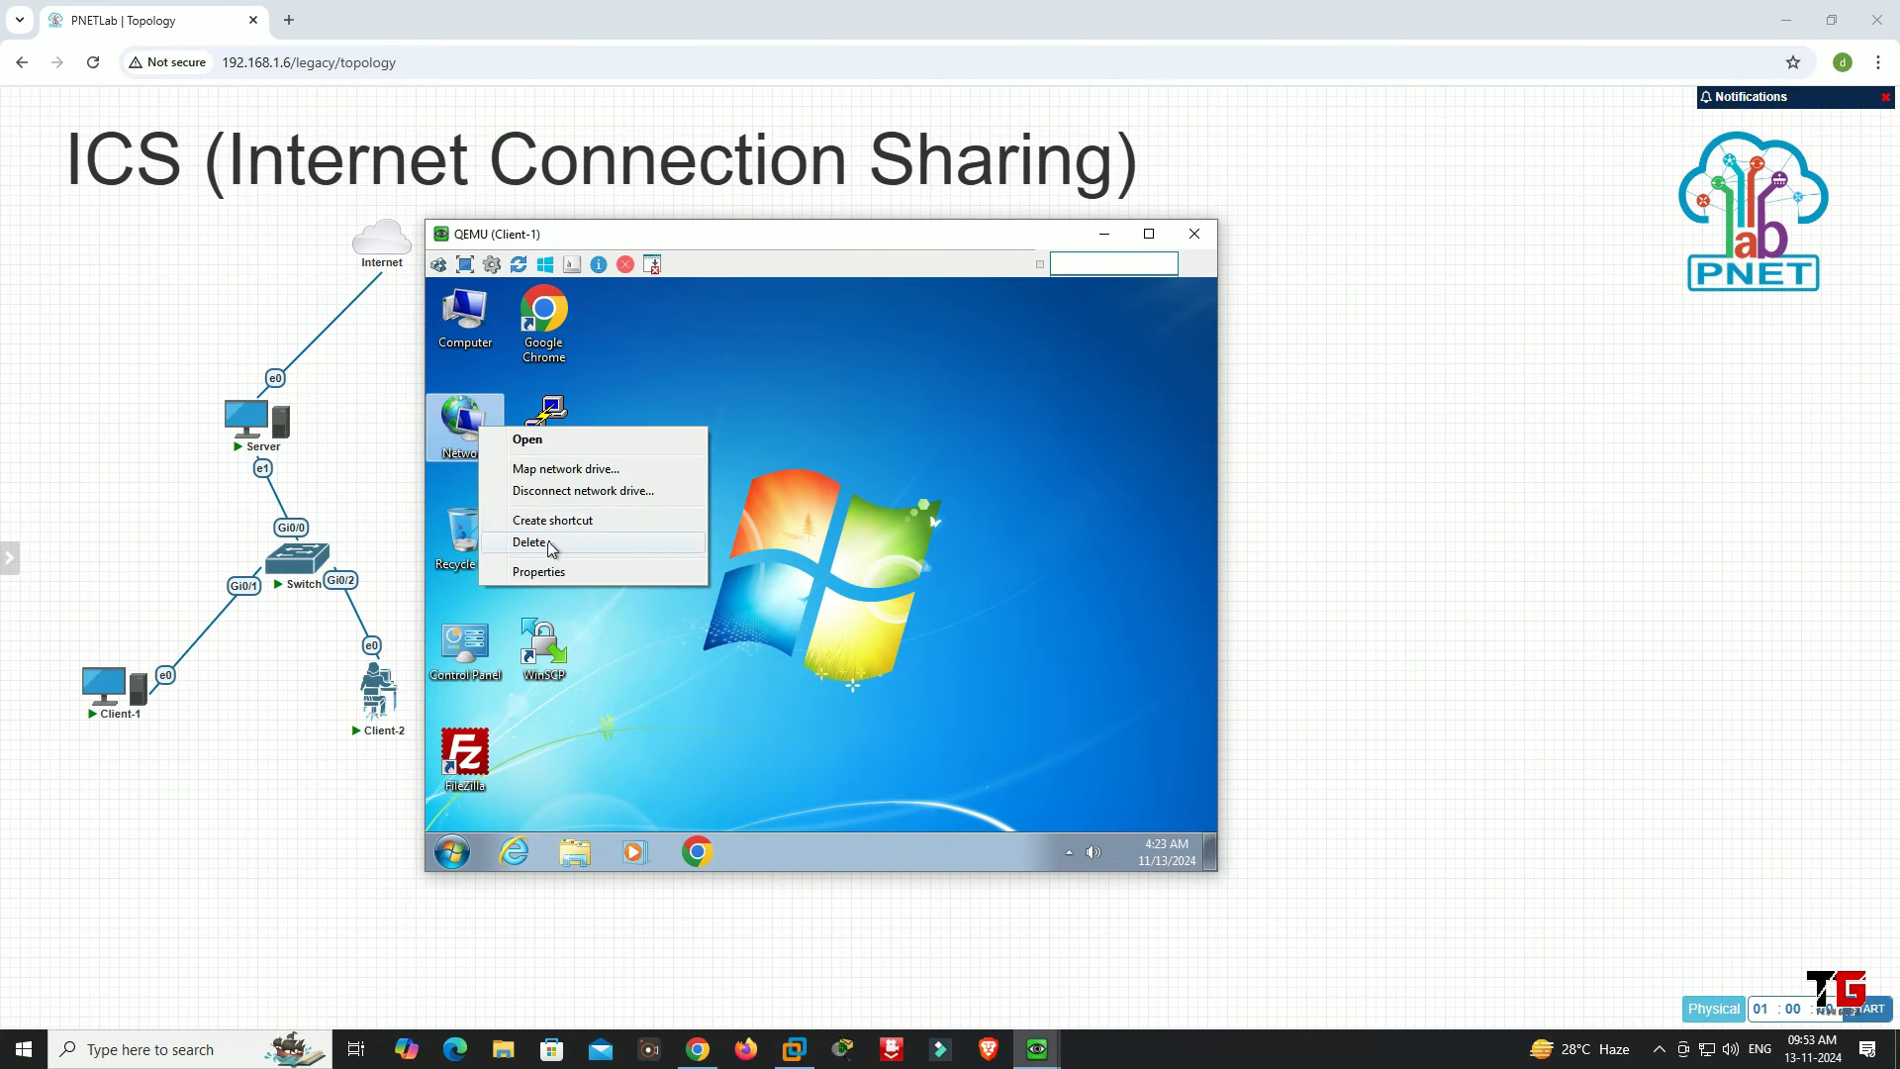
{"action": "left_click", "coordinate": [556, 571]}
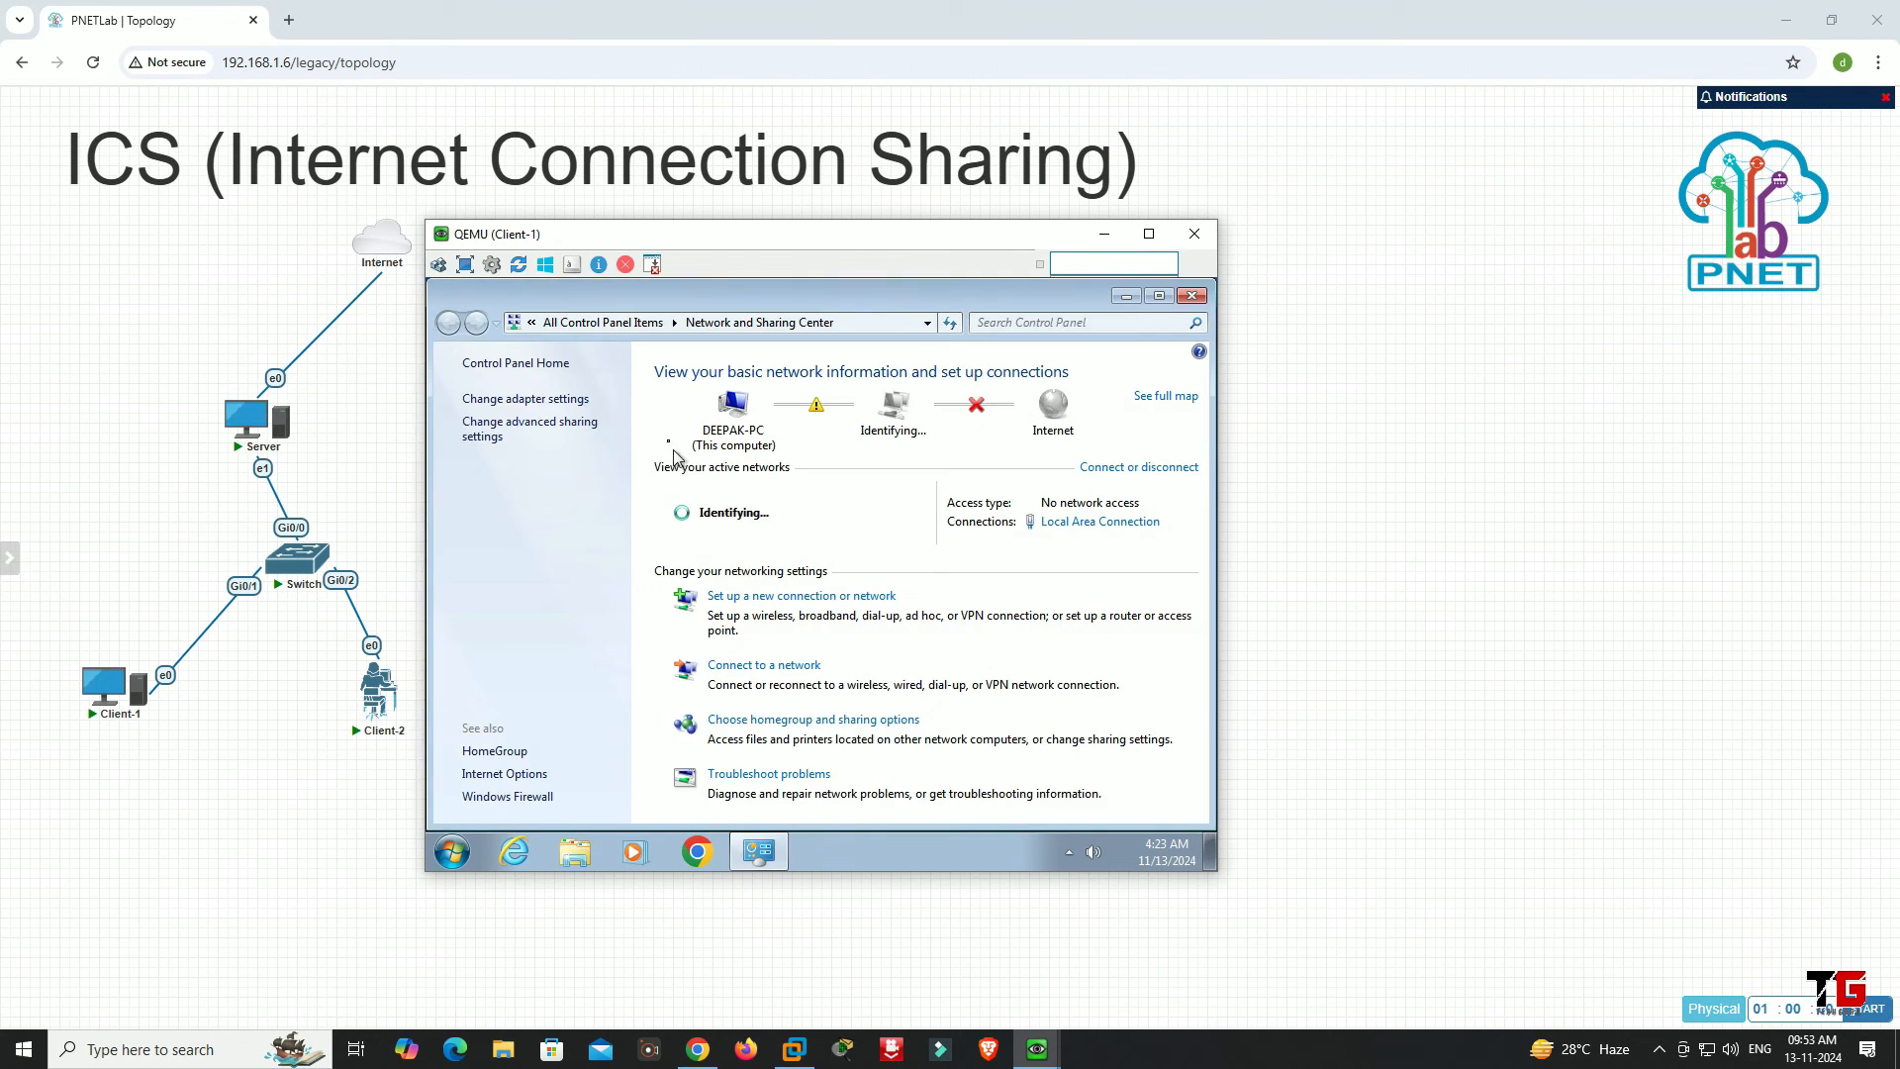
{"action": "left_click", "coordinate": [551, 402]}
- Check the network connection details of Client-1's Local Area Connection and close them
{"action": "double_click", "coordinate": [551, 408]}
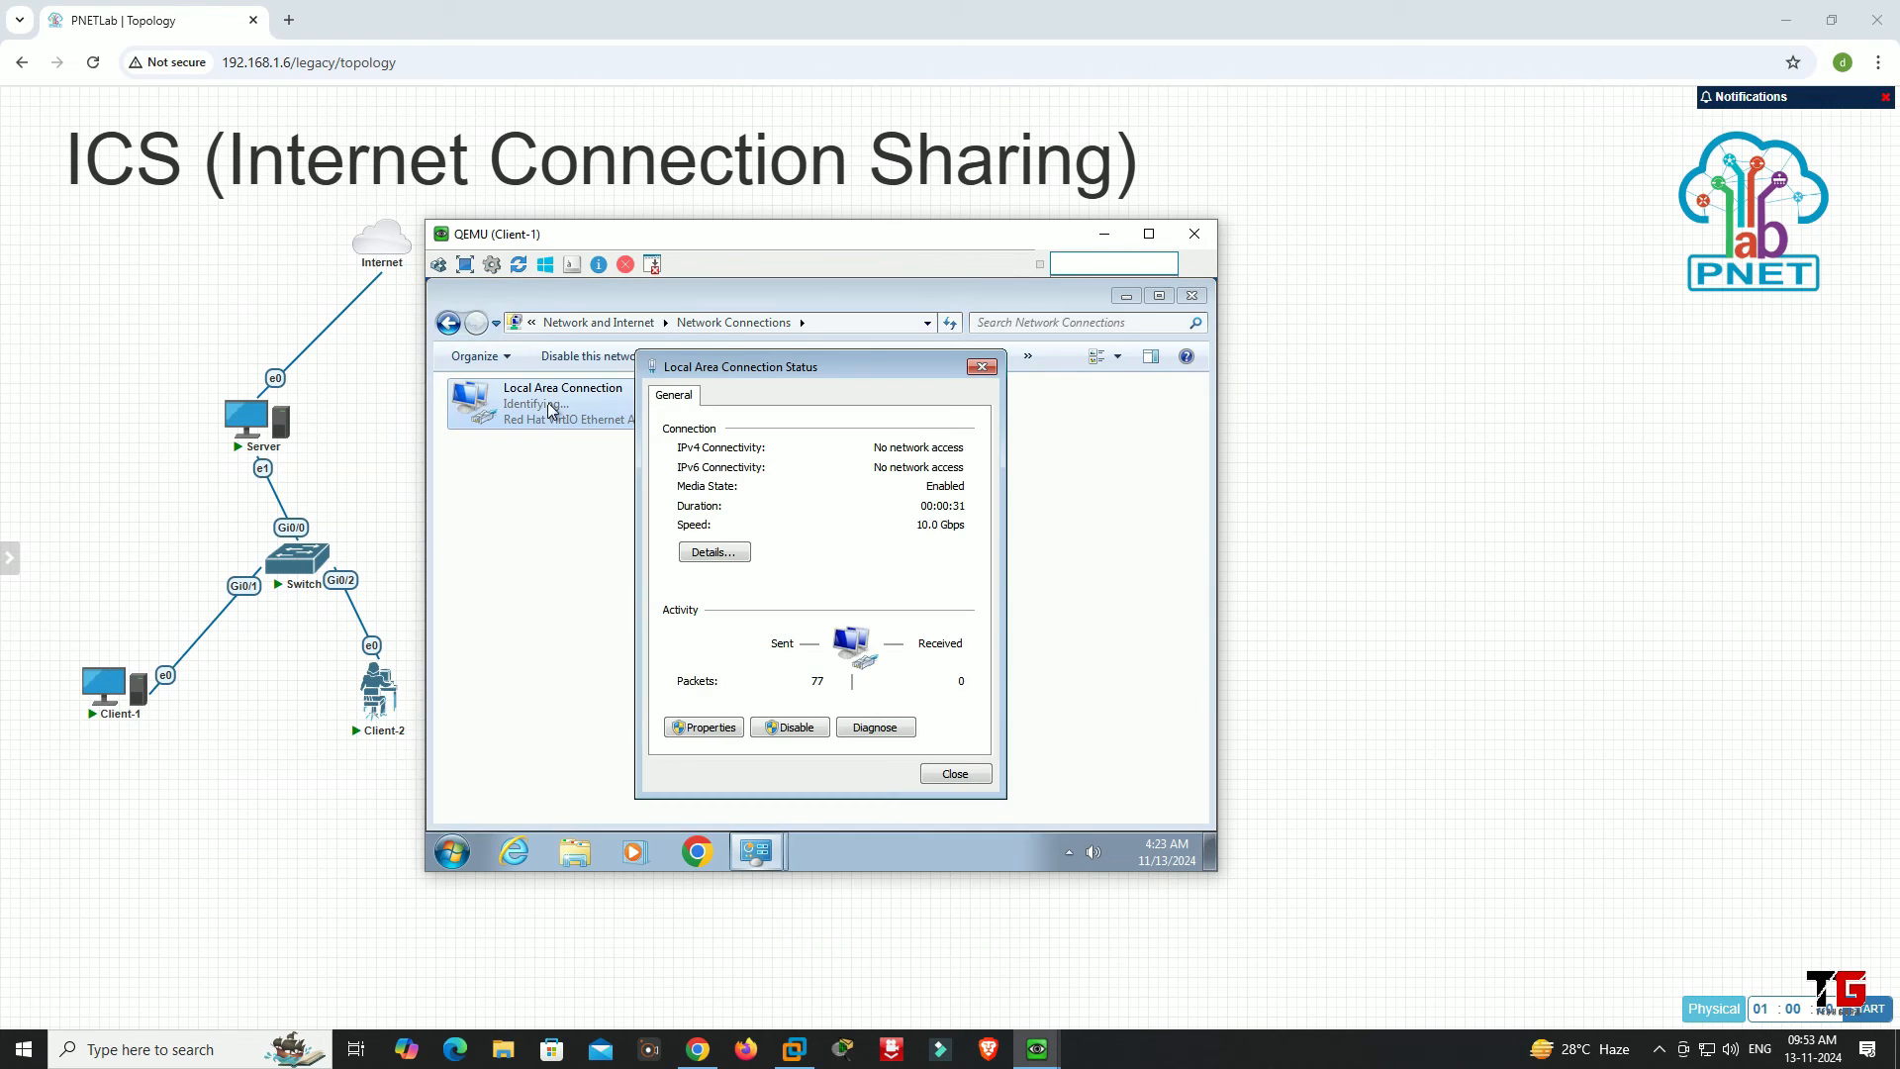
{"action": "left_click", "coordinate": [710, 552]}
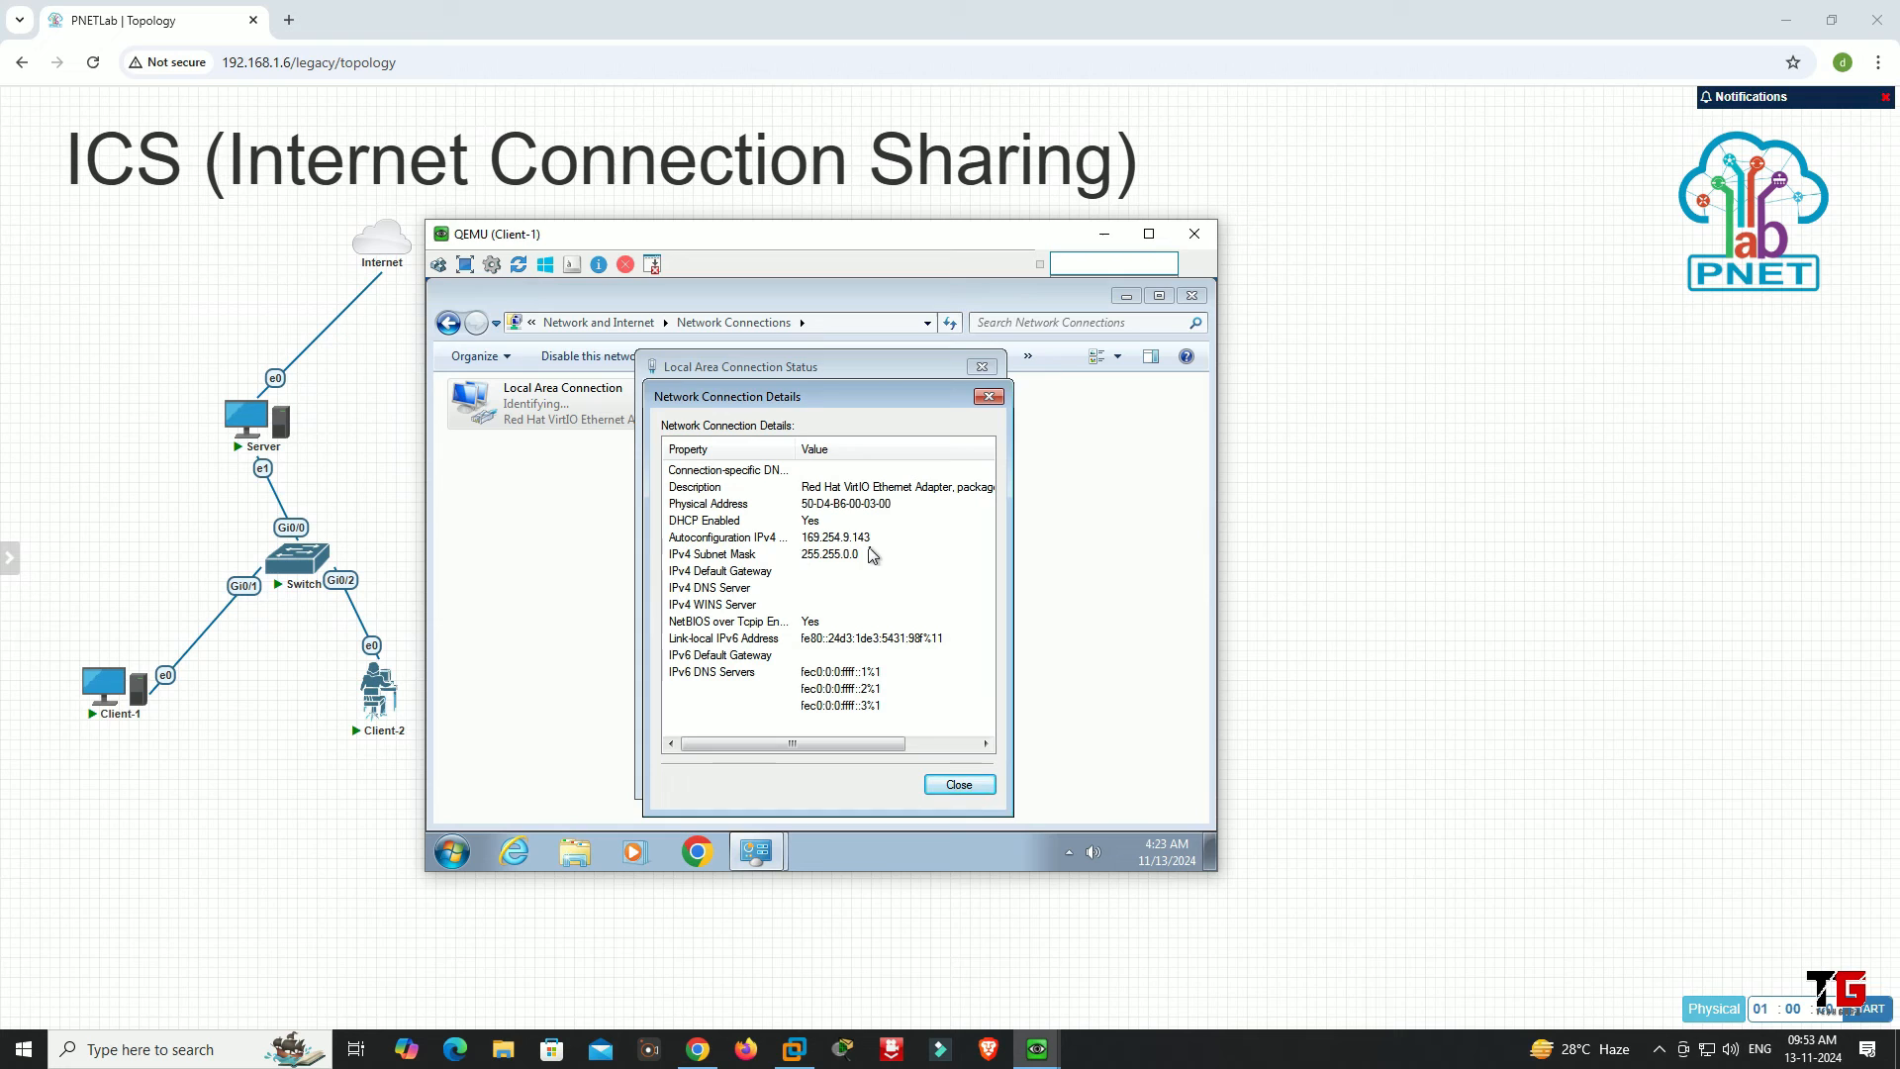
{"action": "left_click", "coordinate": [979, 791]}
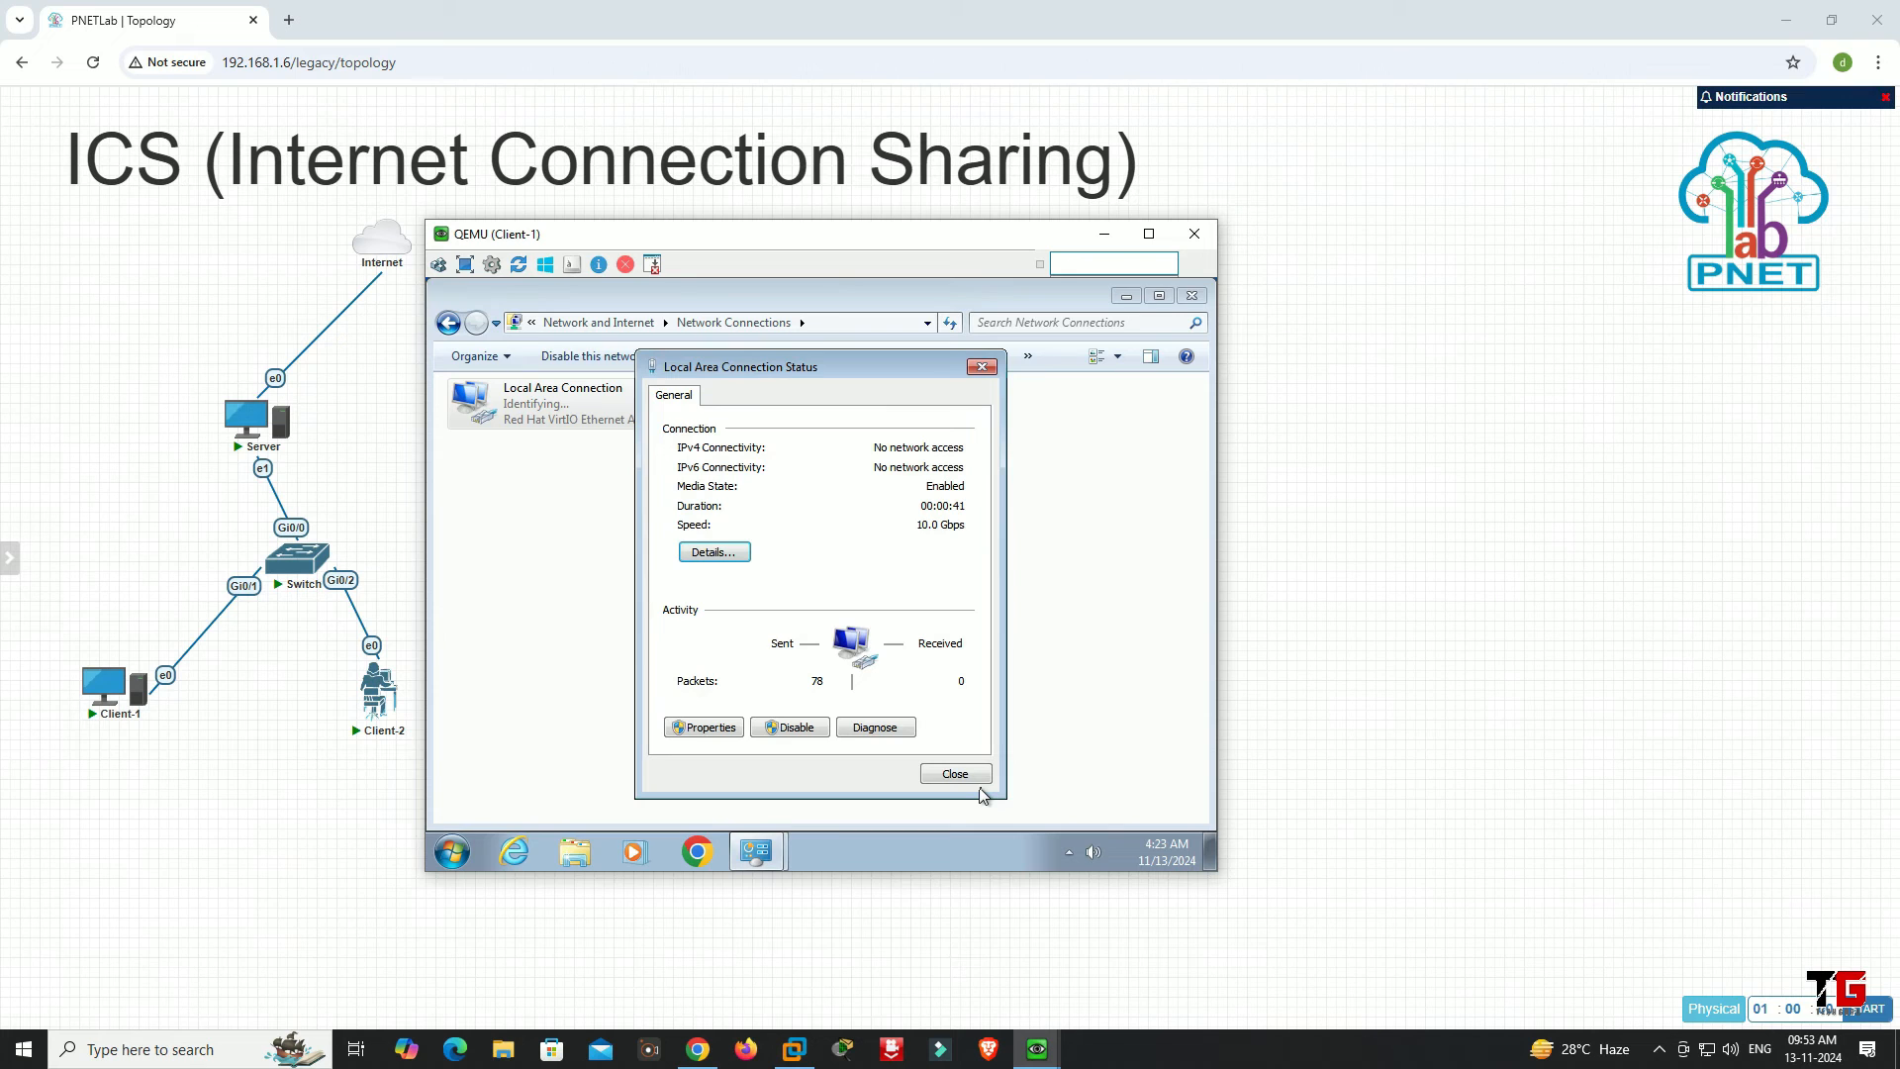
- Disable and re-enable Client-1's Local Area Connection, cancelling the network location choice
{"action": "left_click", "coordinate": [809, 730]}
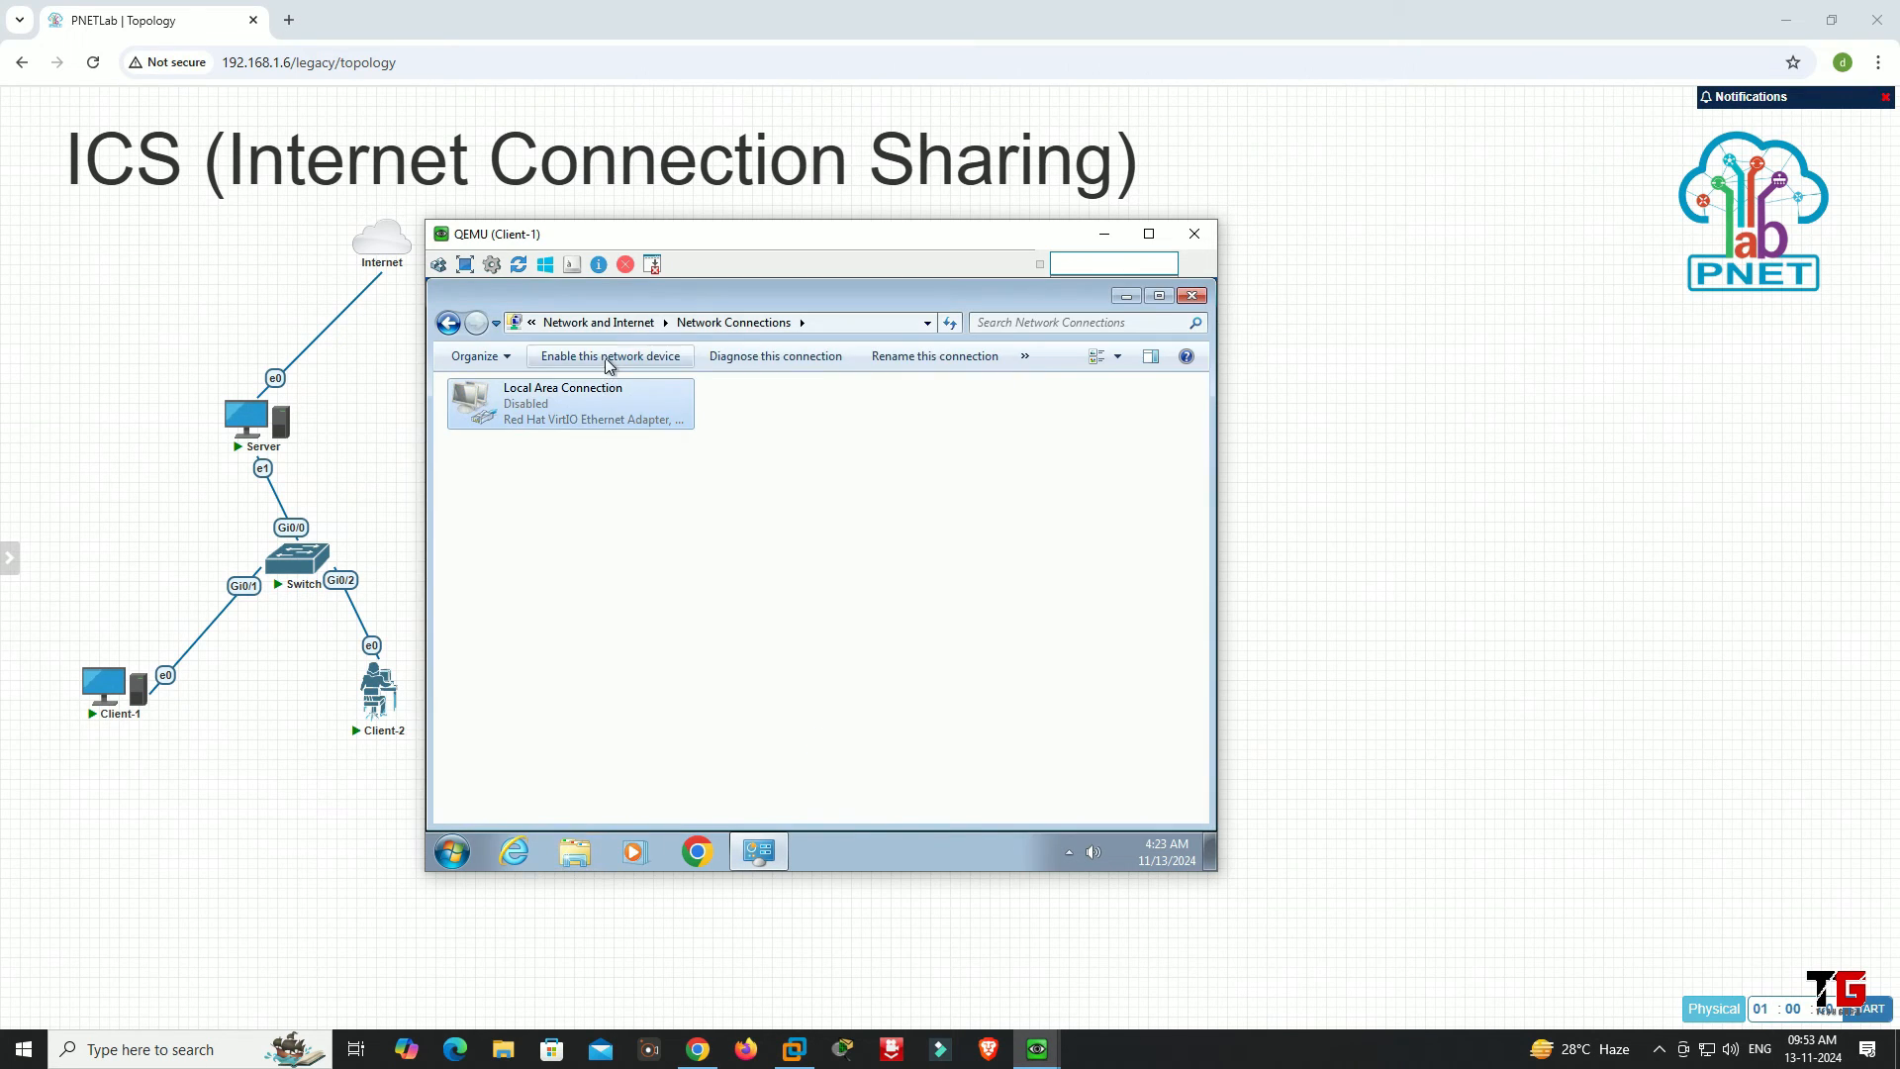
{"action": "left_click", "coordinate": [606, 360]}
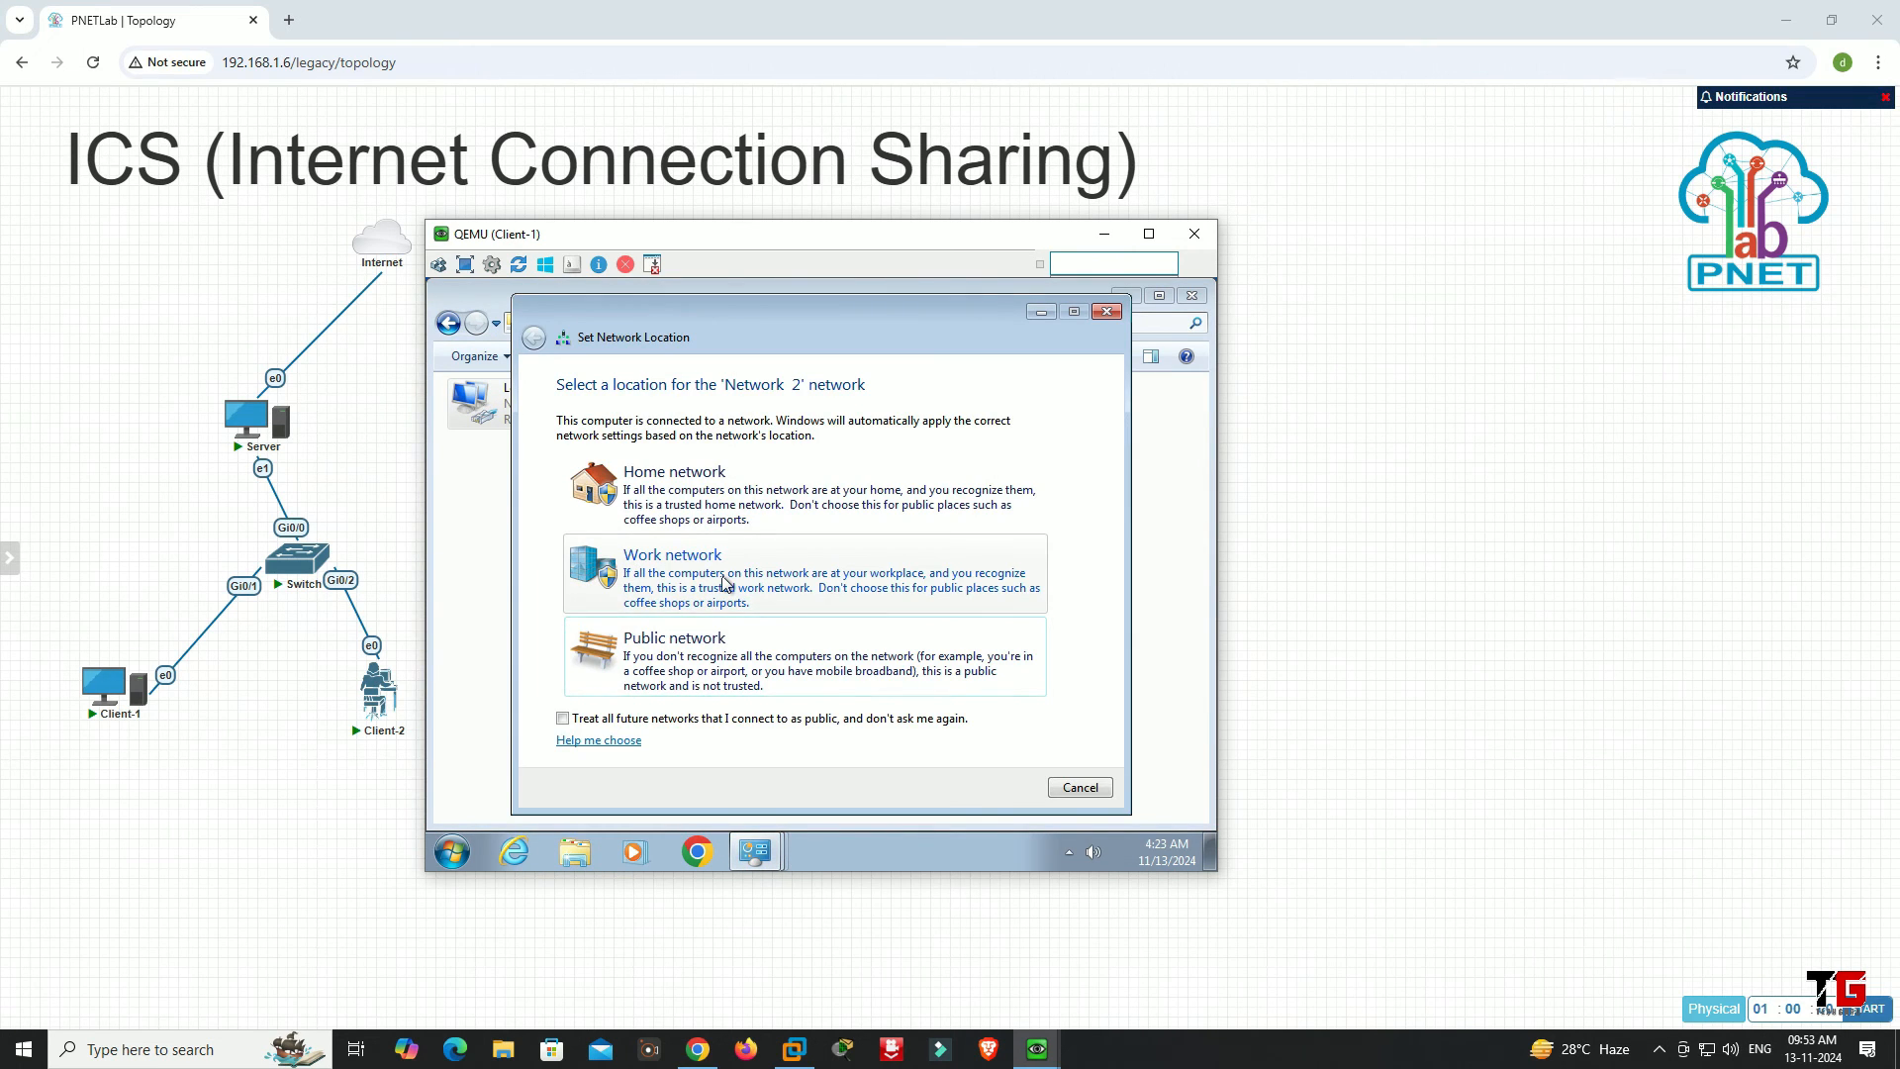
{"action": "left_click", "coordinate": [1080, 788]}
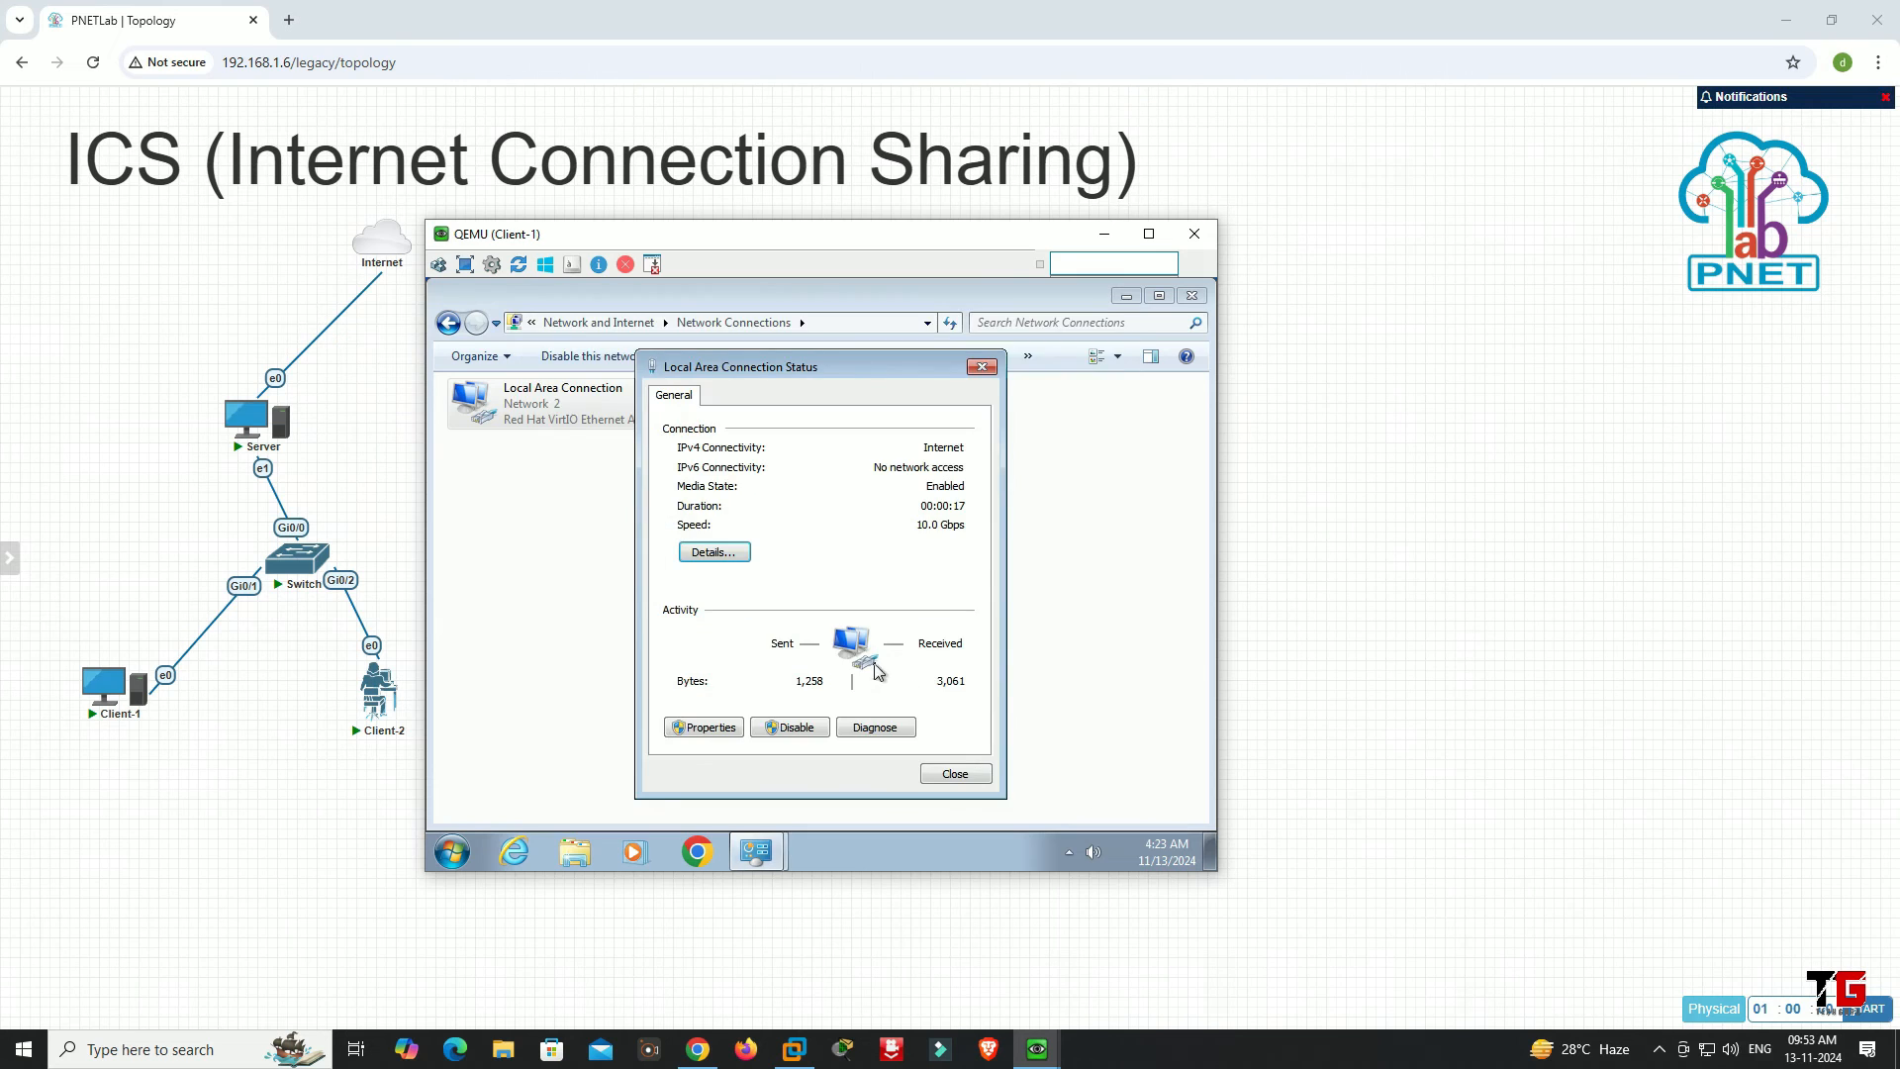
- Review the IP address, gateway and DNS details of Client-1's re-enabled adapter, and close the network windows
{"action": "left_click", "coordinate": [719, 551]}
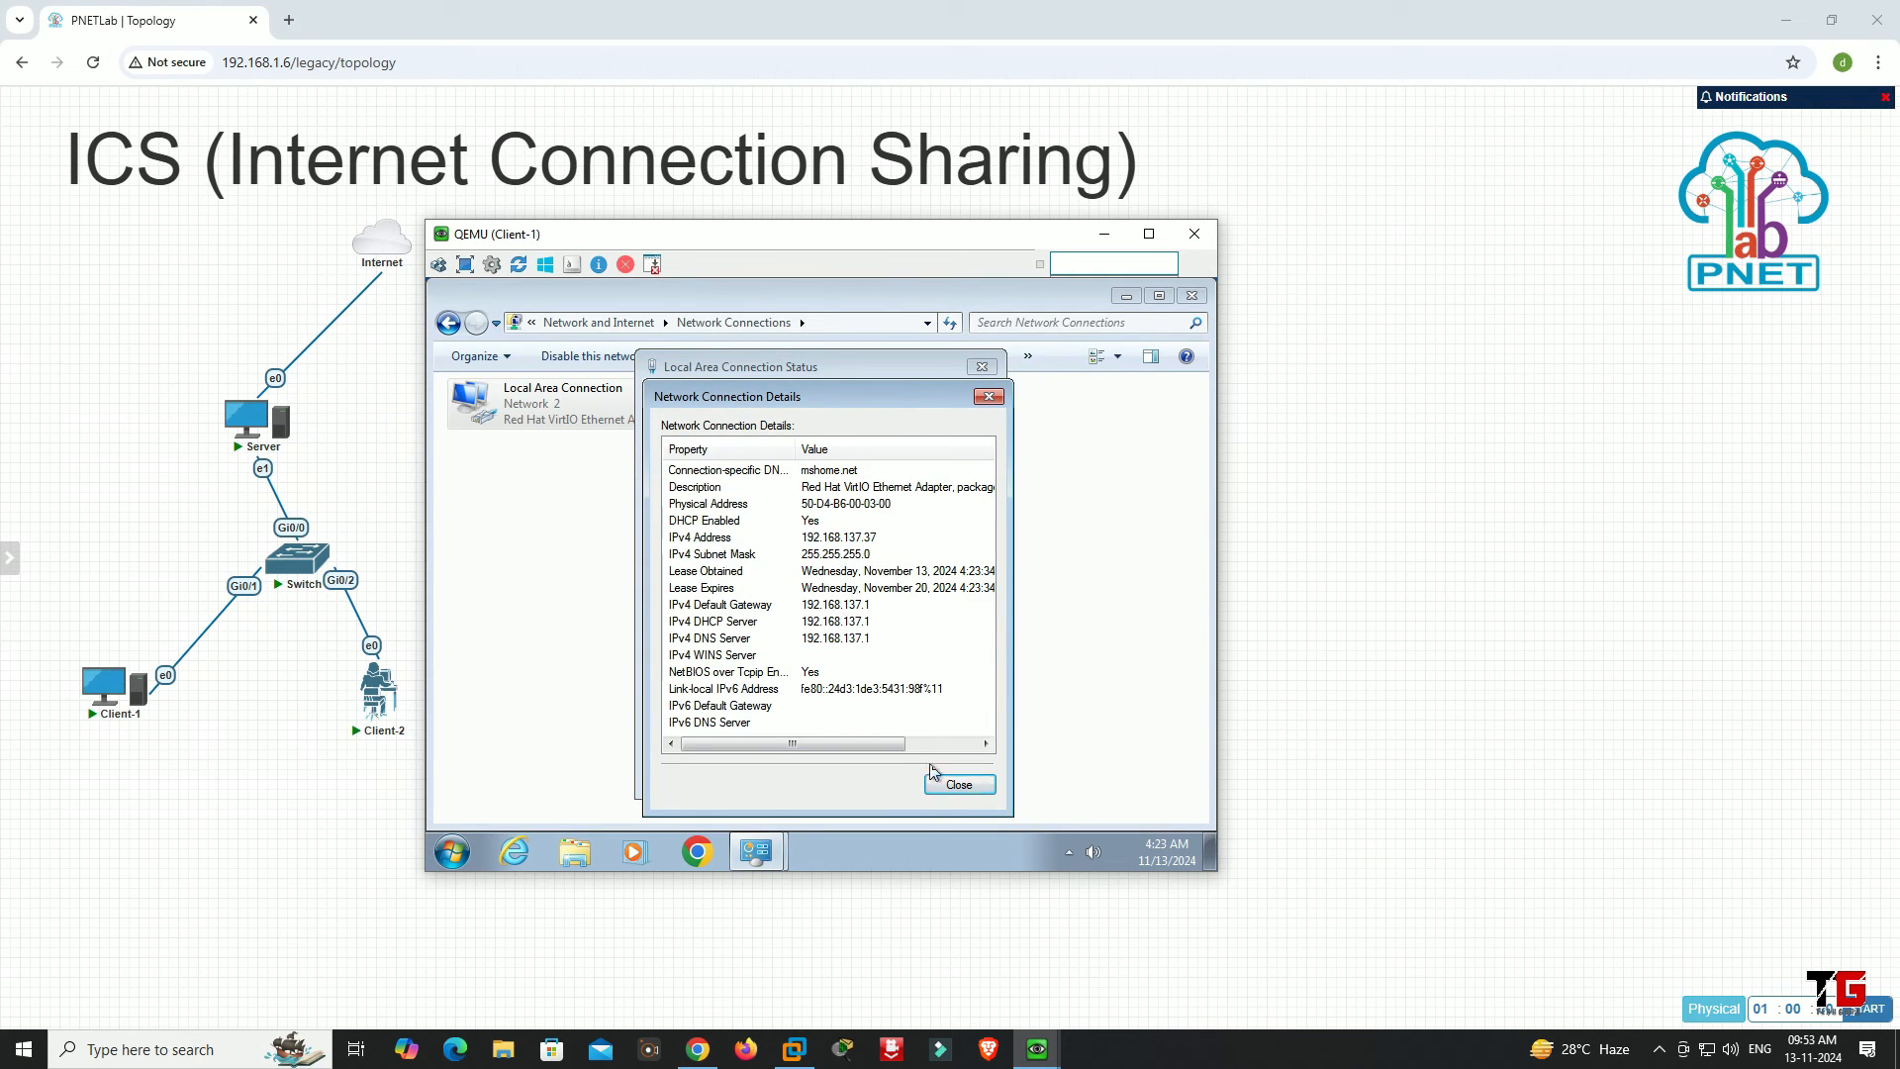
{"action": "left_click", "coordinate": [955, 784]}
{"action": "left_click", "coordinate": [961, 777]}
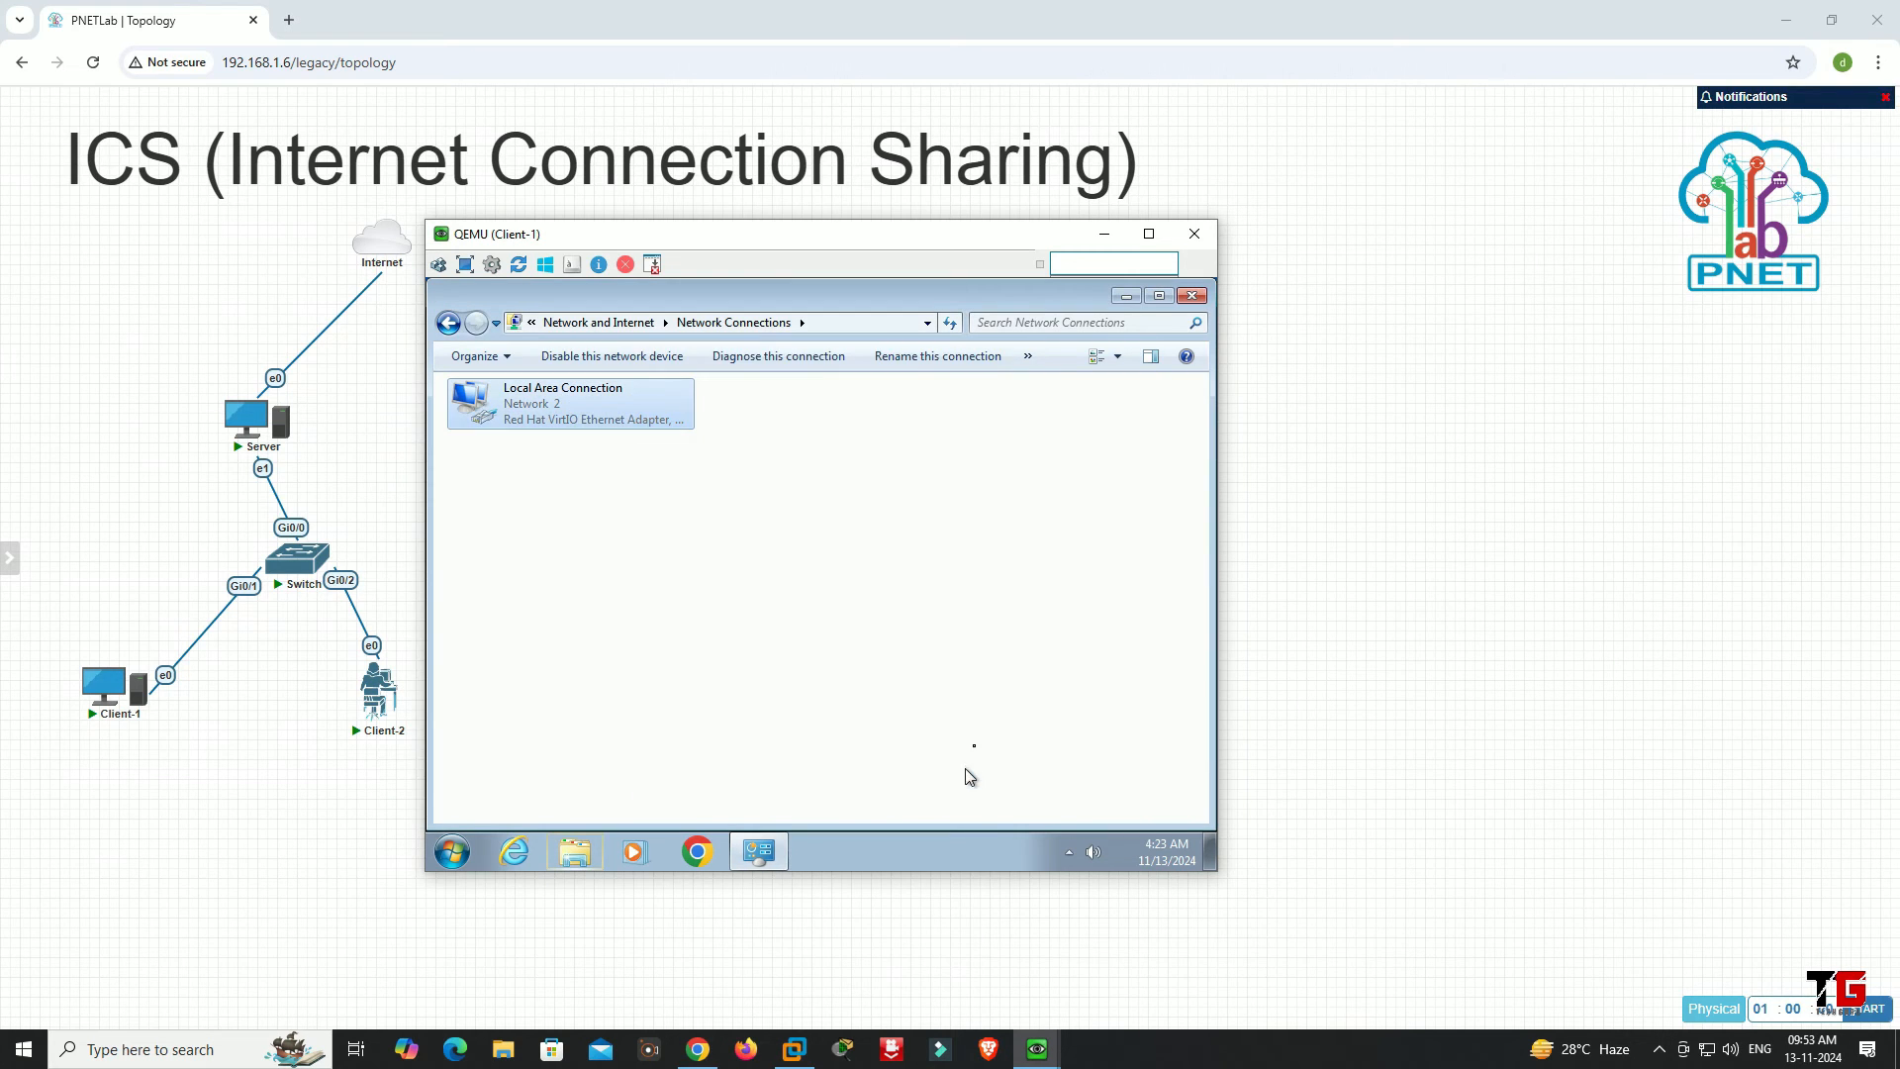
{"action": "left_click", "coordinate": [1189, 297]}
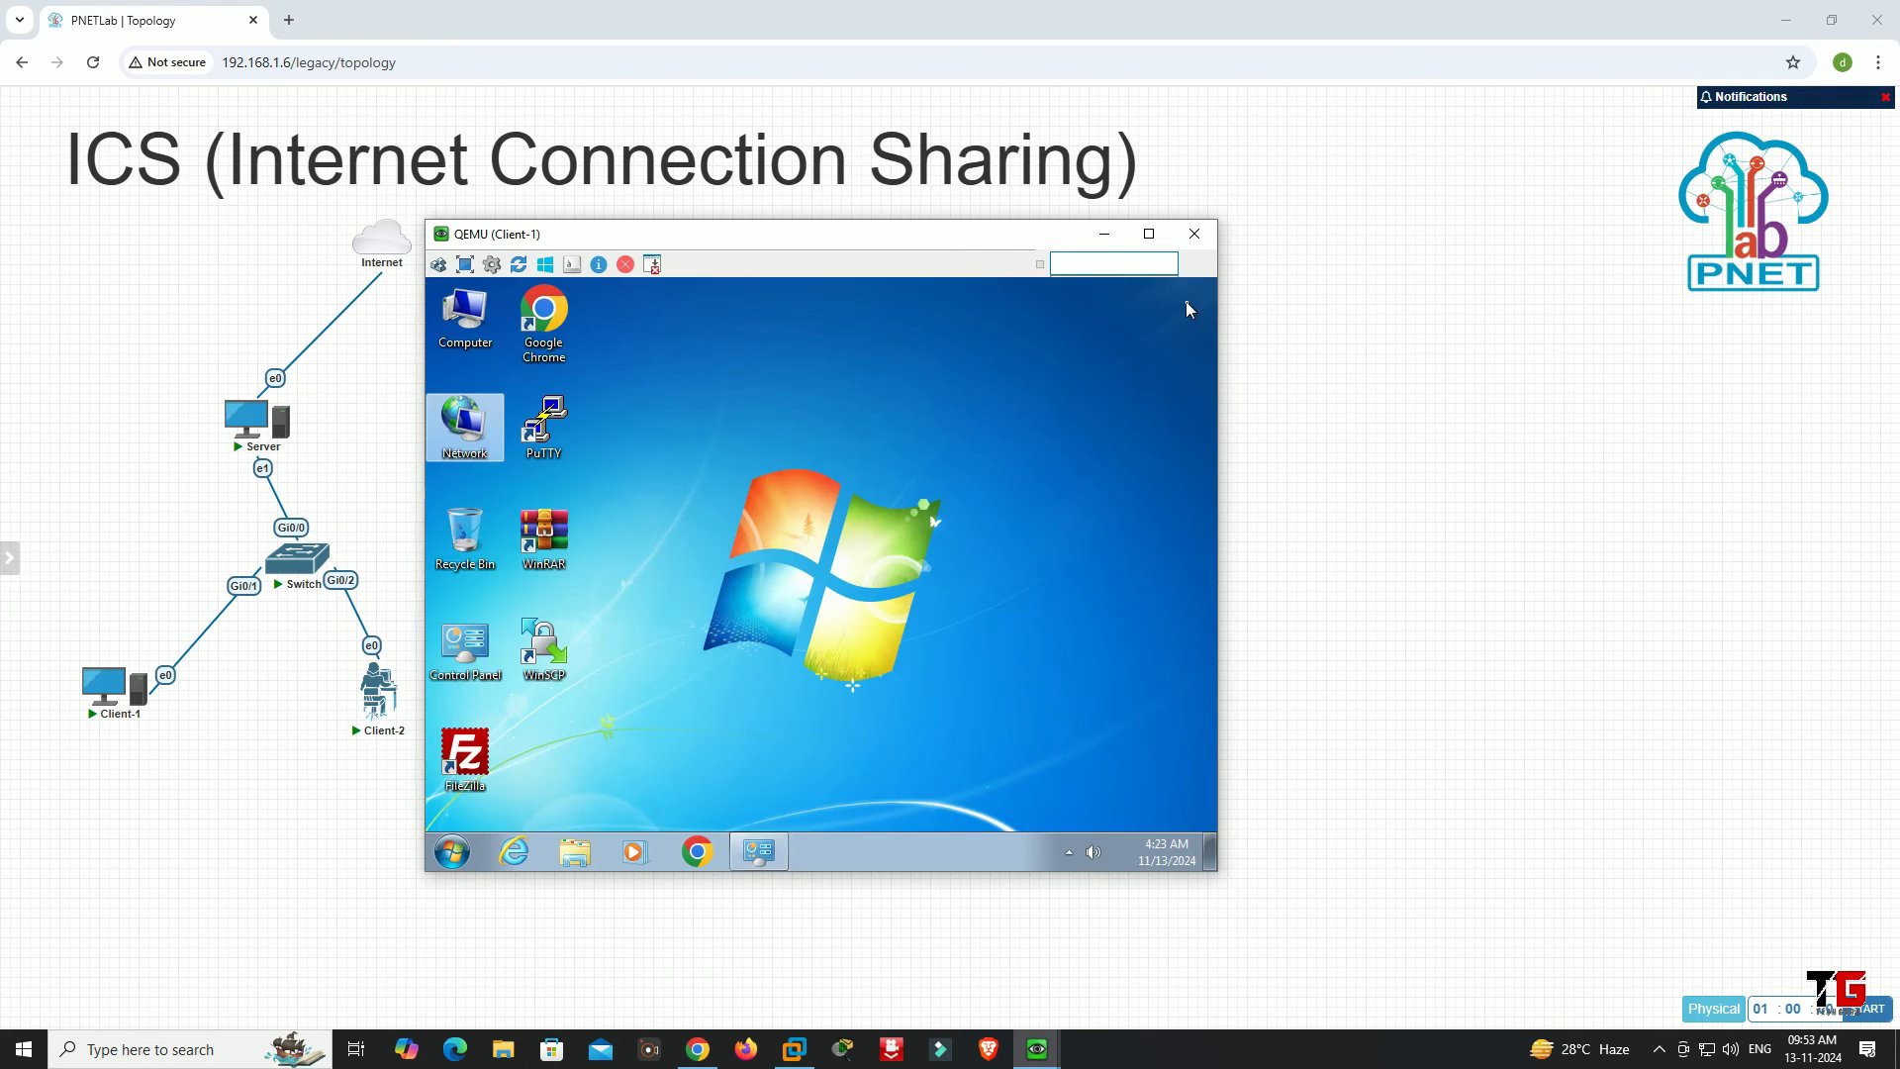
- Launch Google Chrome on Client-1 and go to youtube.com to test internet access
{"action": "left_click", "coordinate": [546, 315]}
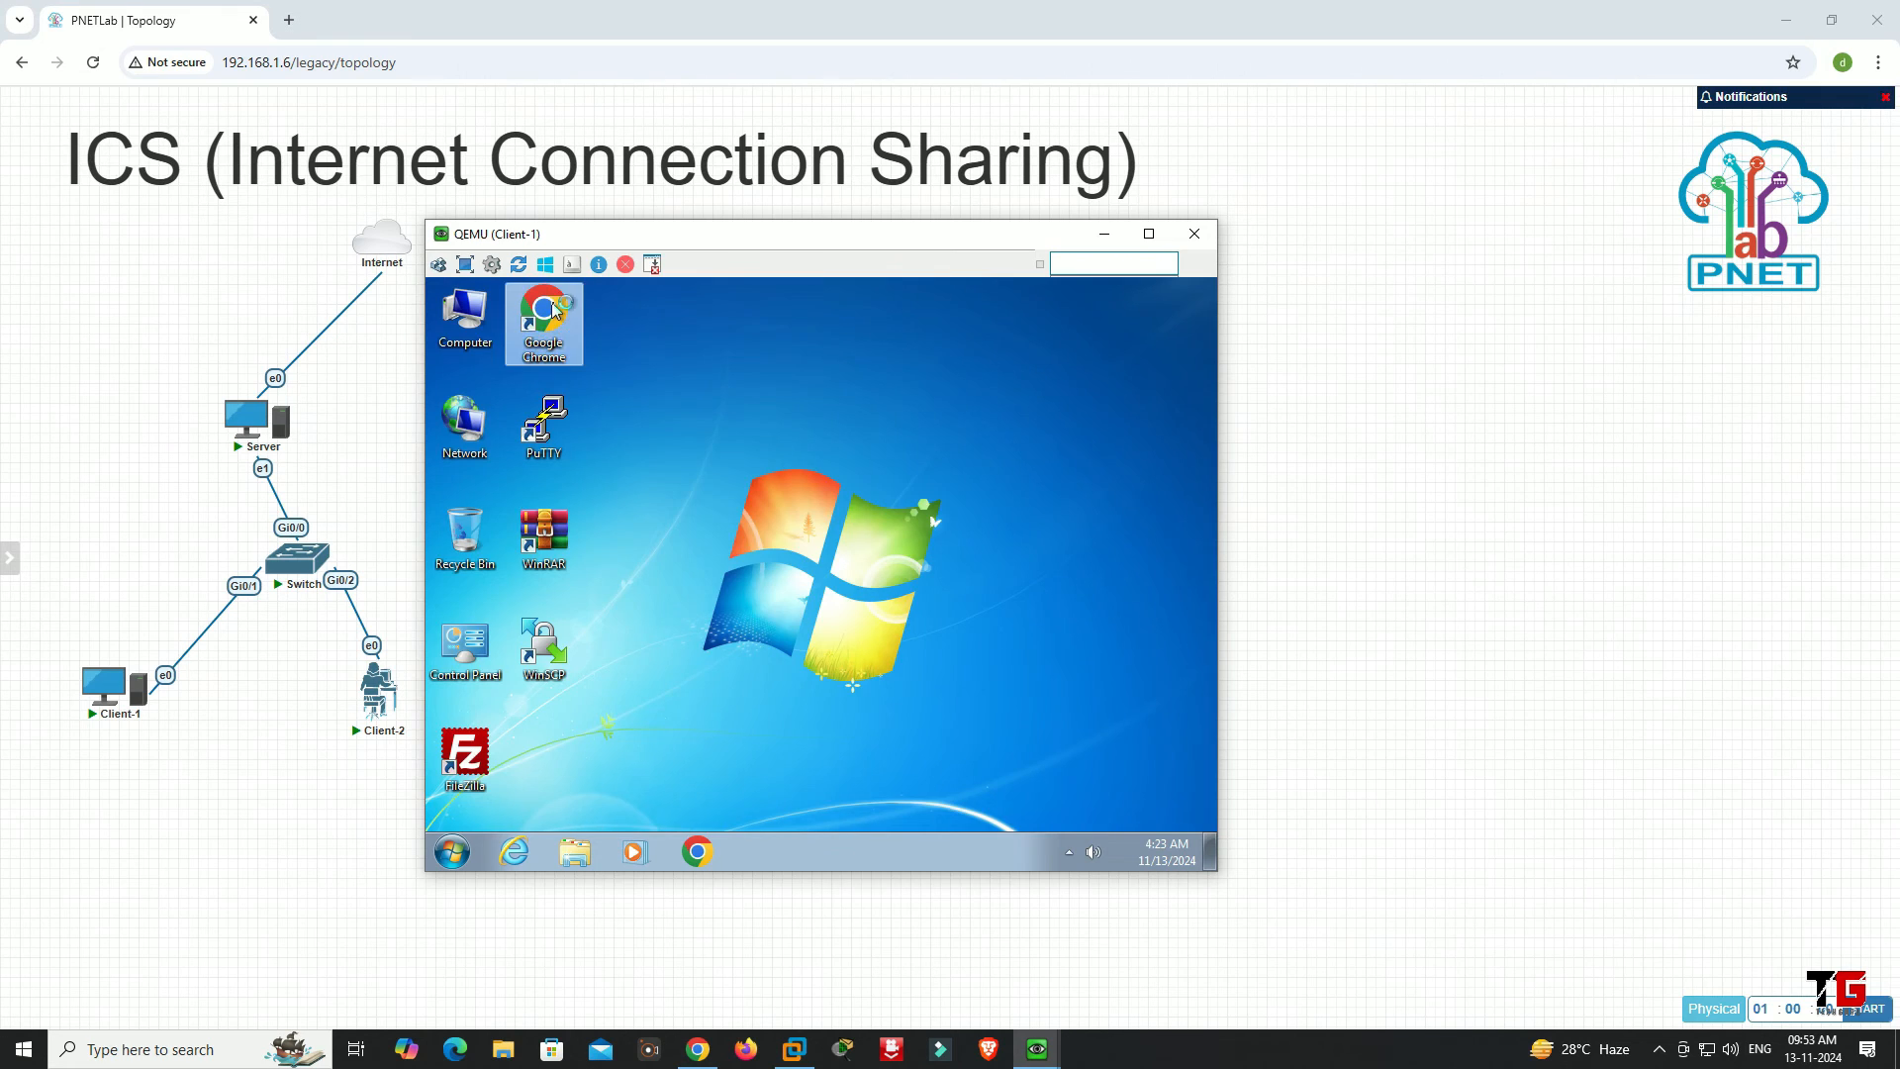
{"action": "double_click", "coordinate": [554, 313]}
{"action": "type", "text": "y"}
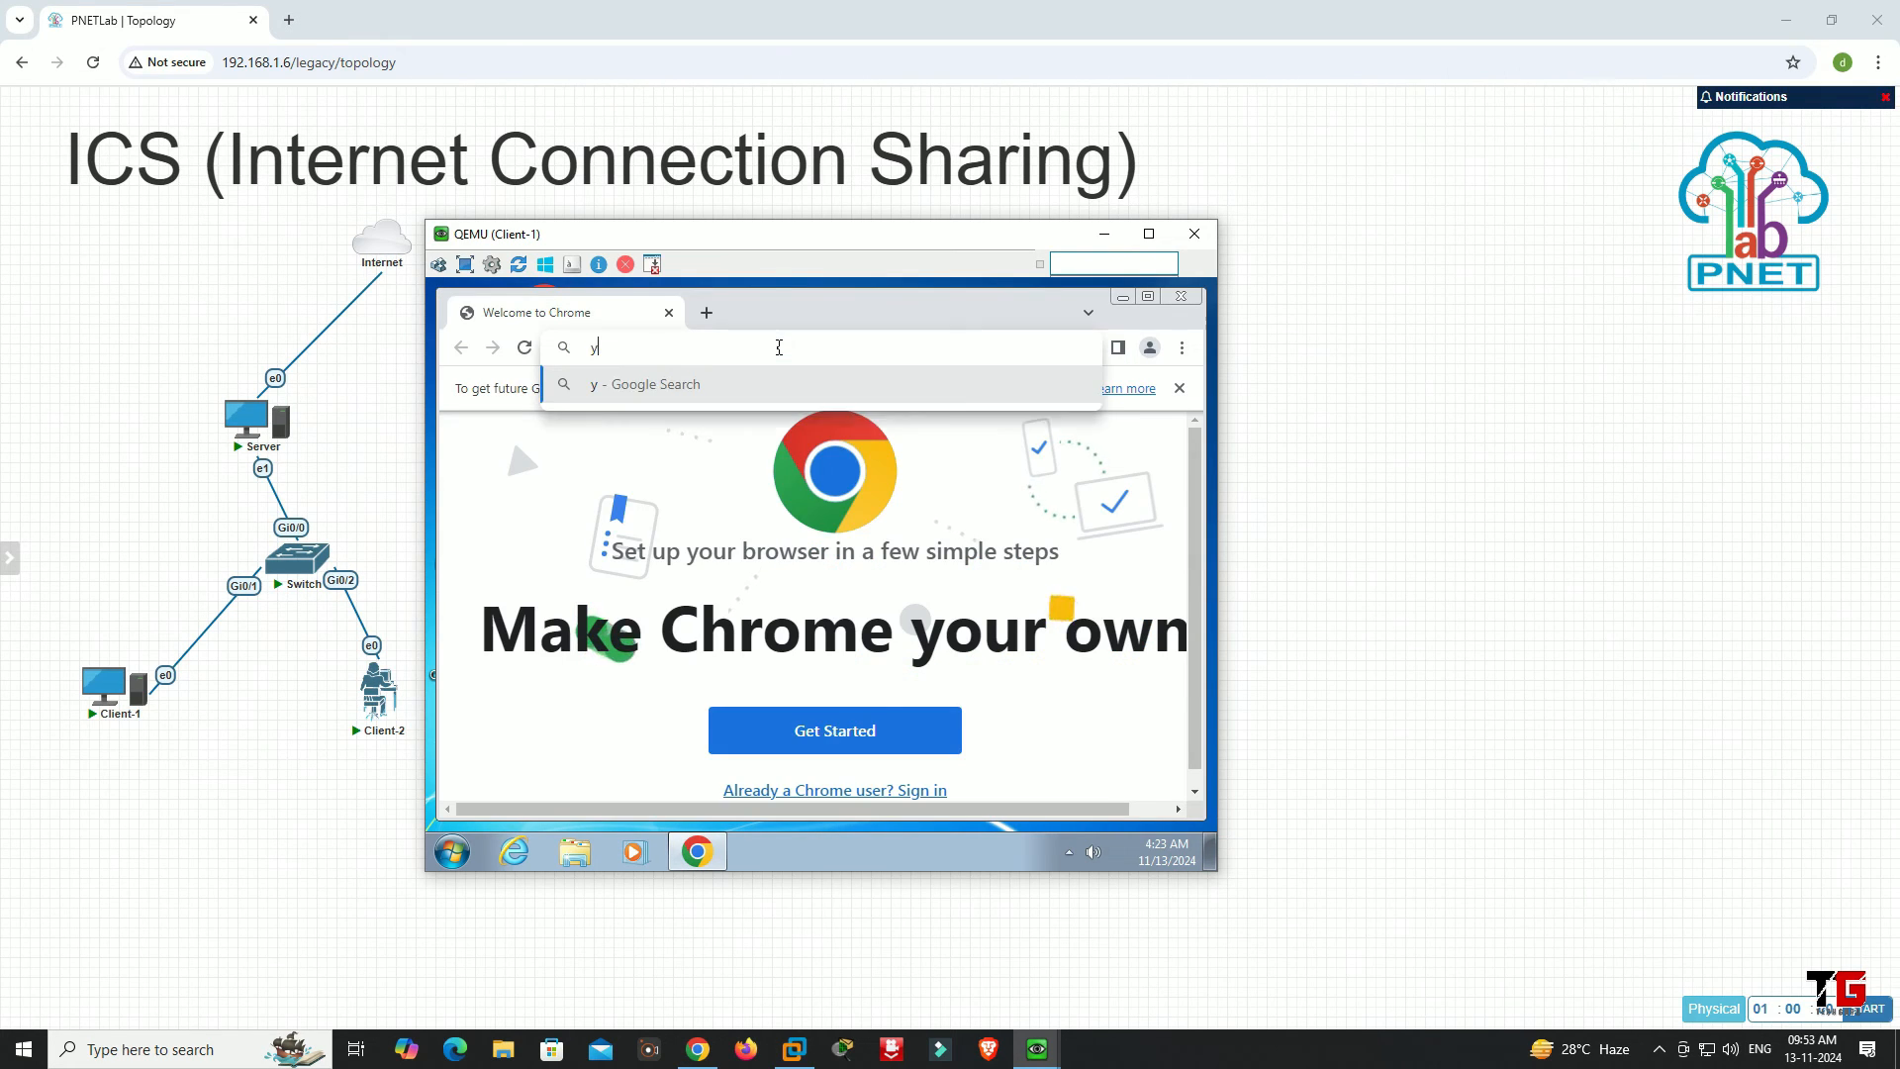
{"action": "type", "text": "outube"}
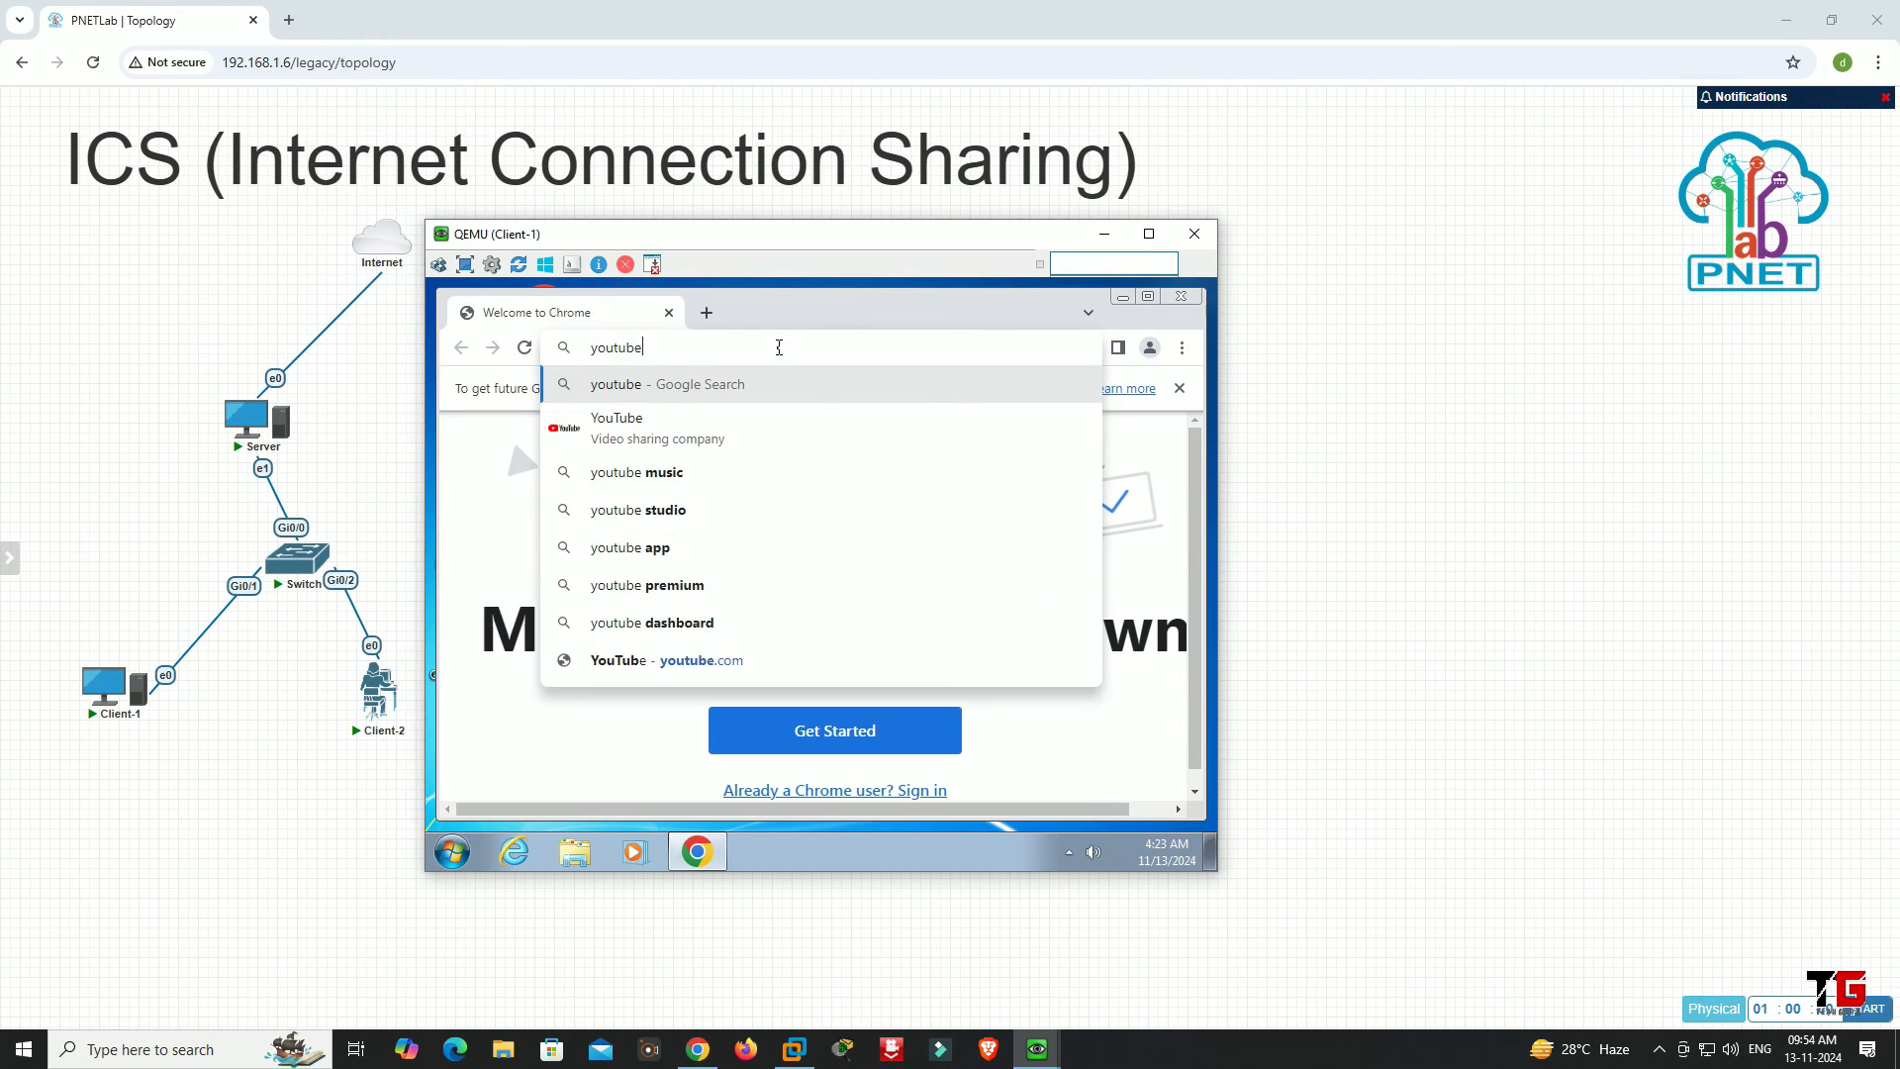
{"action": "type", "text": ".com"}
{"action": "key", "text": "Return"}
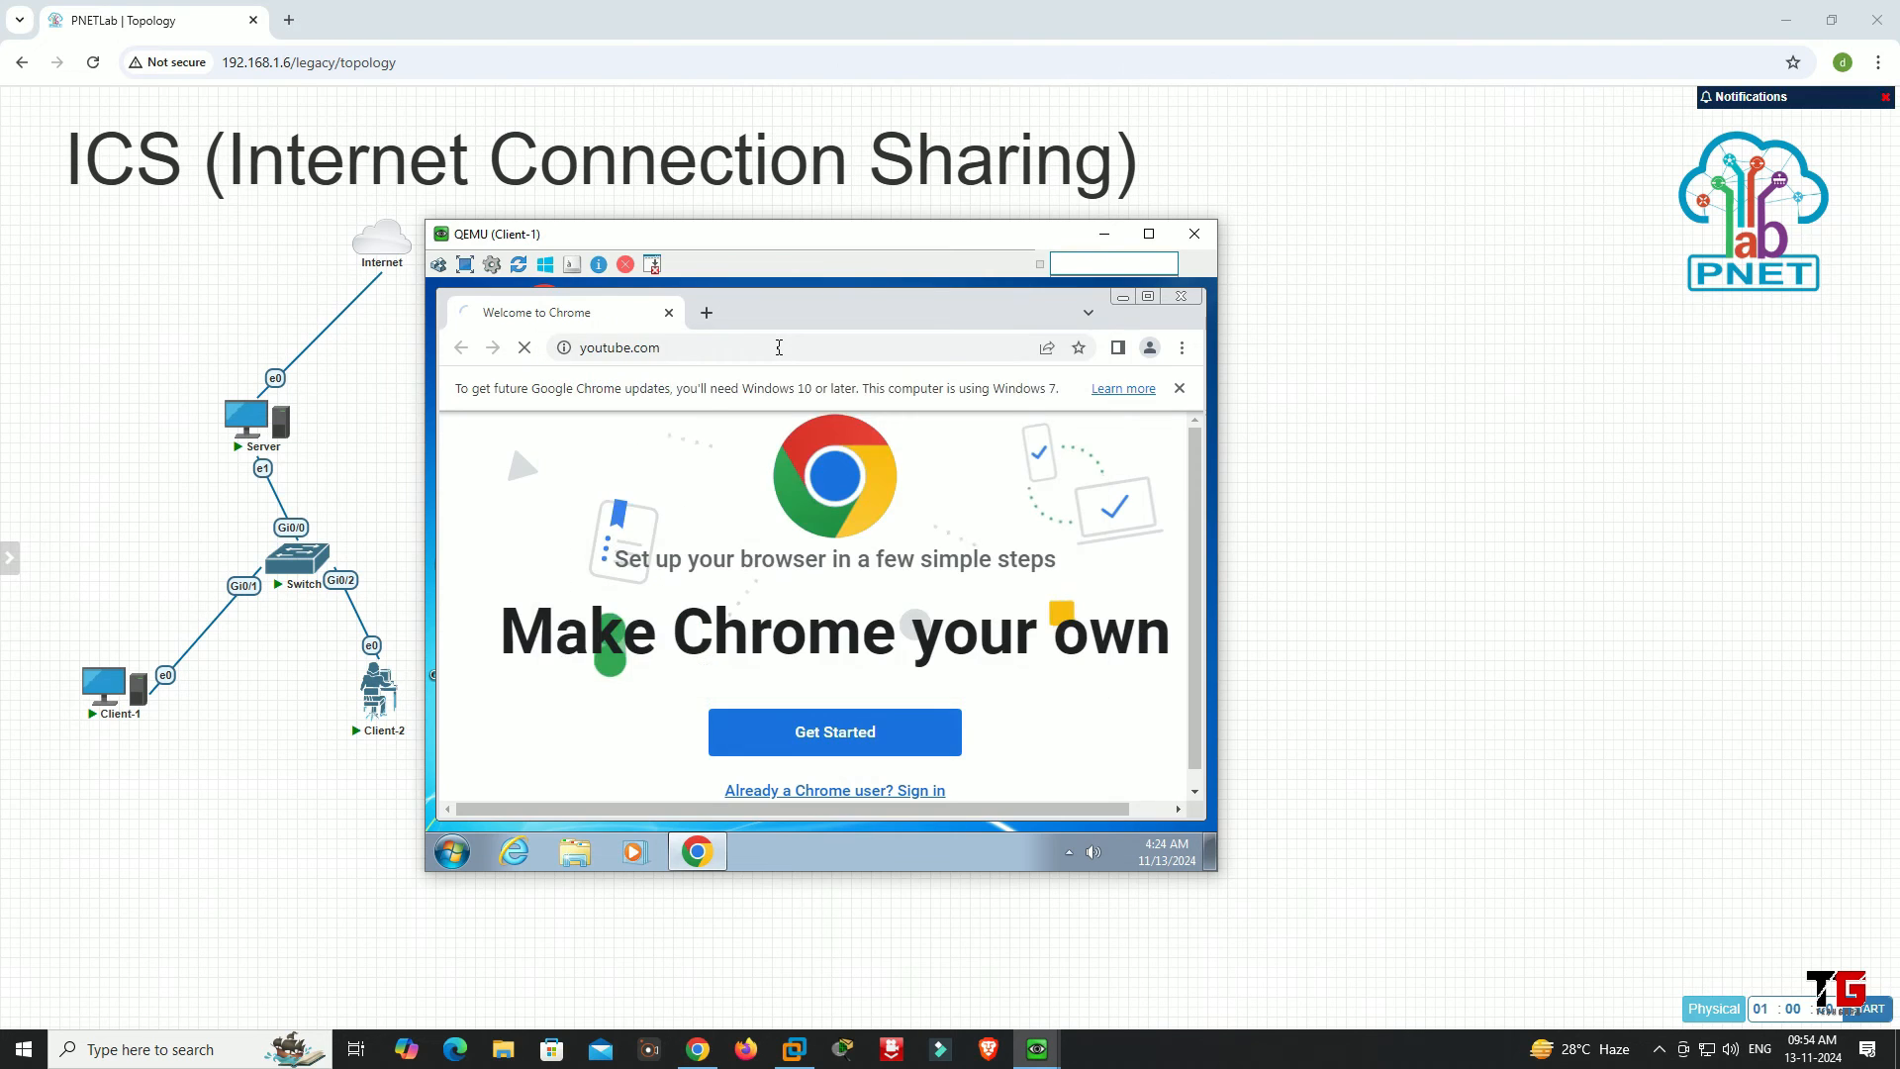
- Search YouTube for "tech guru" followed by the channel owner's name
{"action": "left_click", "coordinate": [772, 394]}
{"action": "type", "text": "t"}
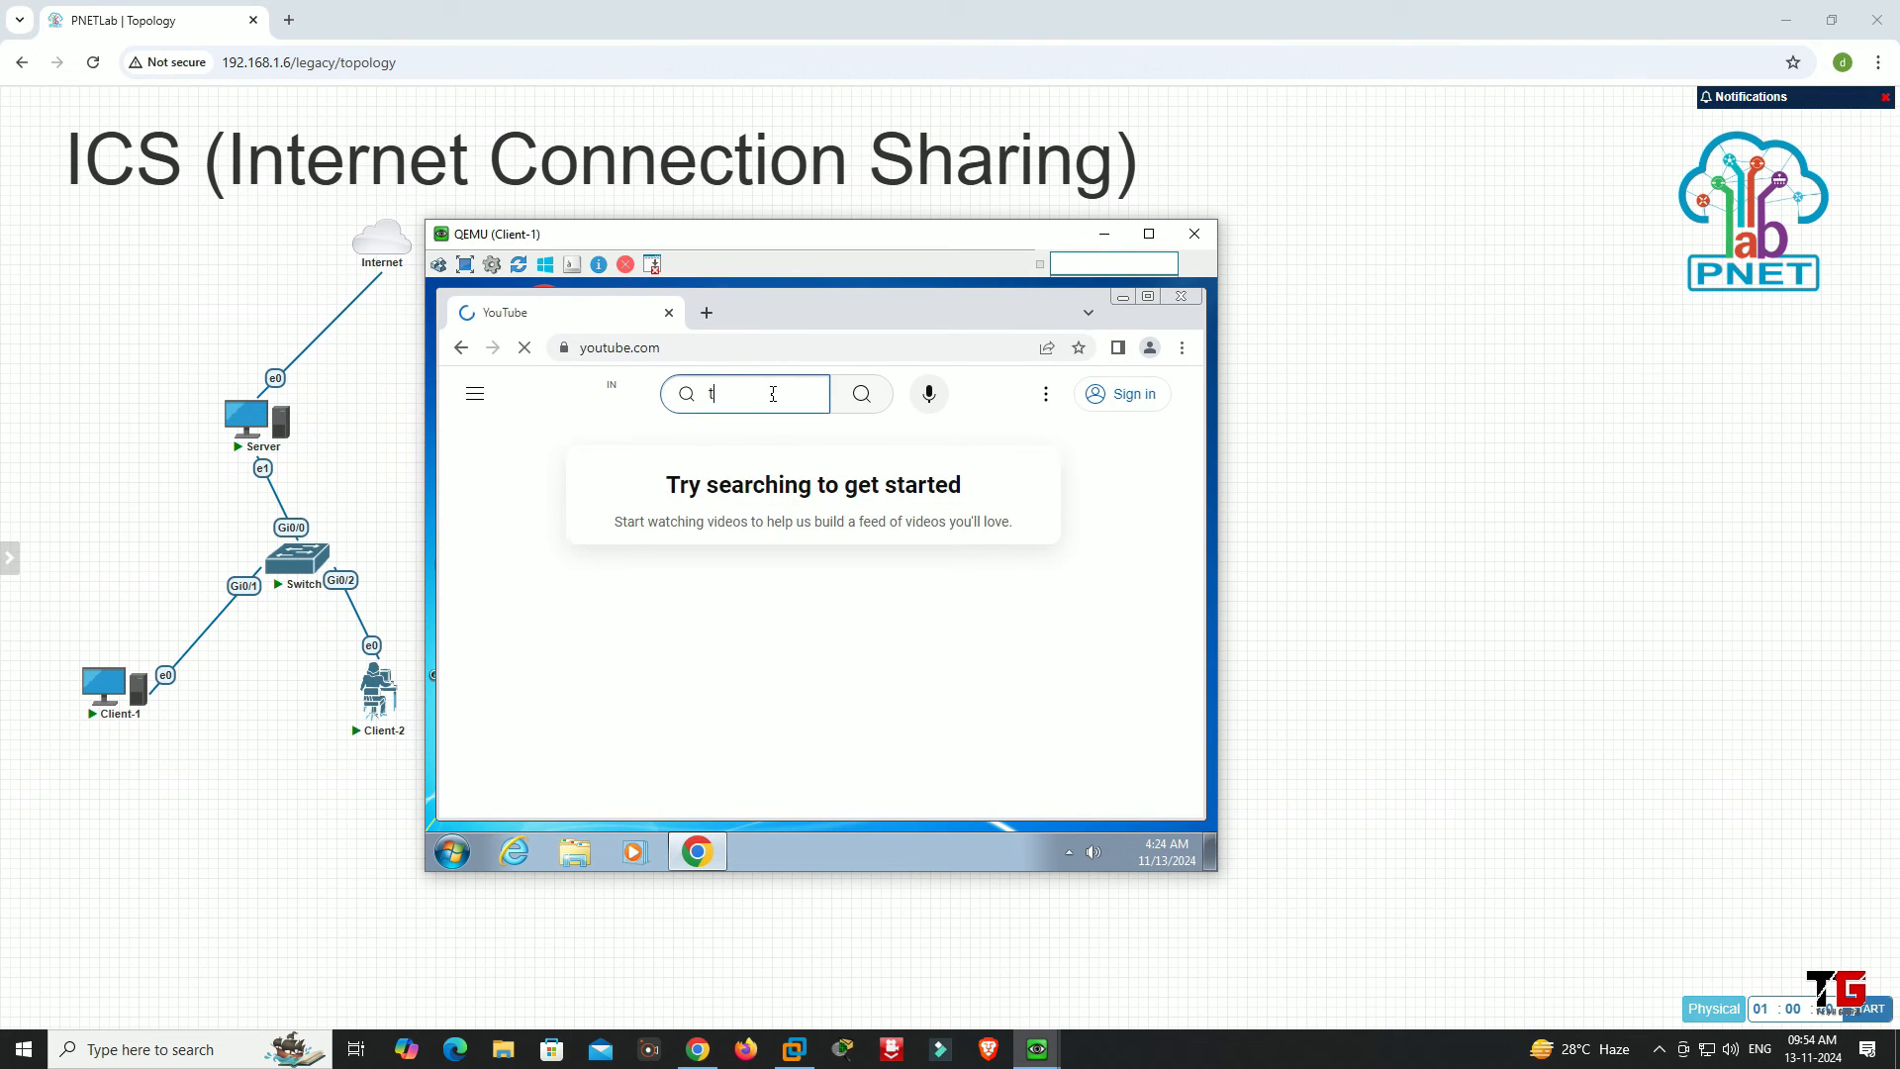
{"action": "type", "text": "ech gur"}
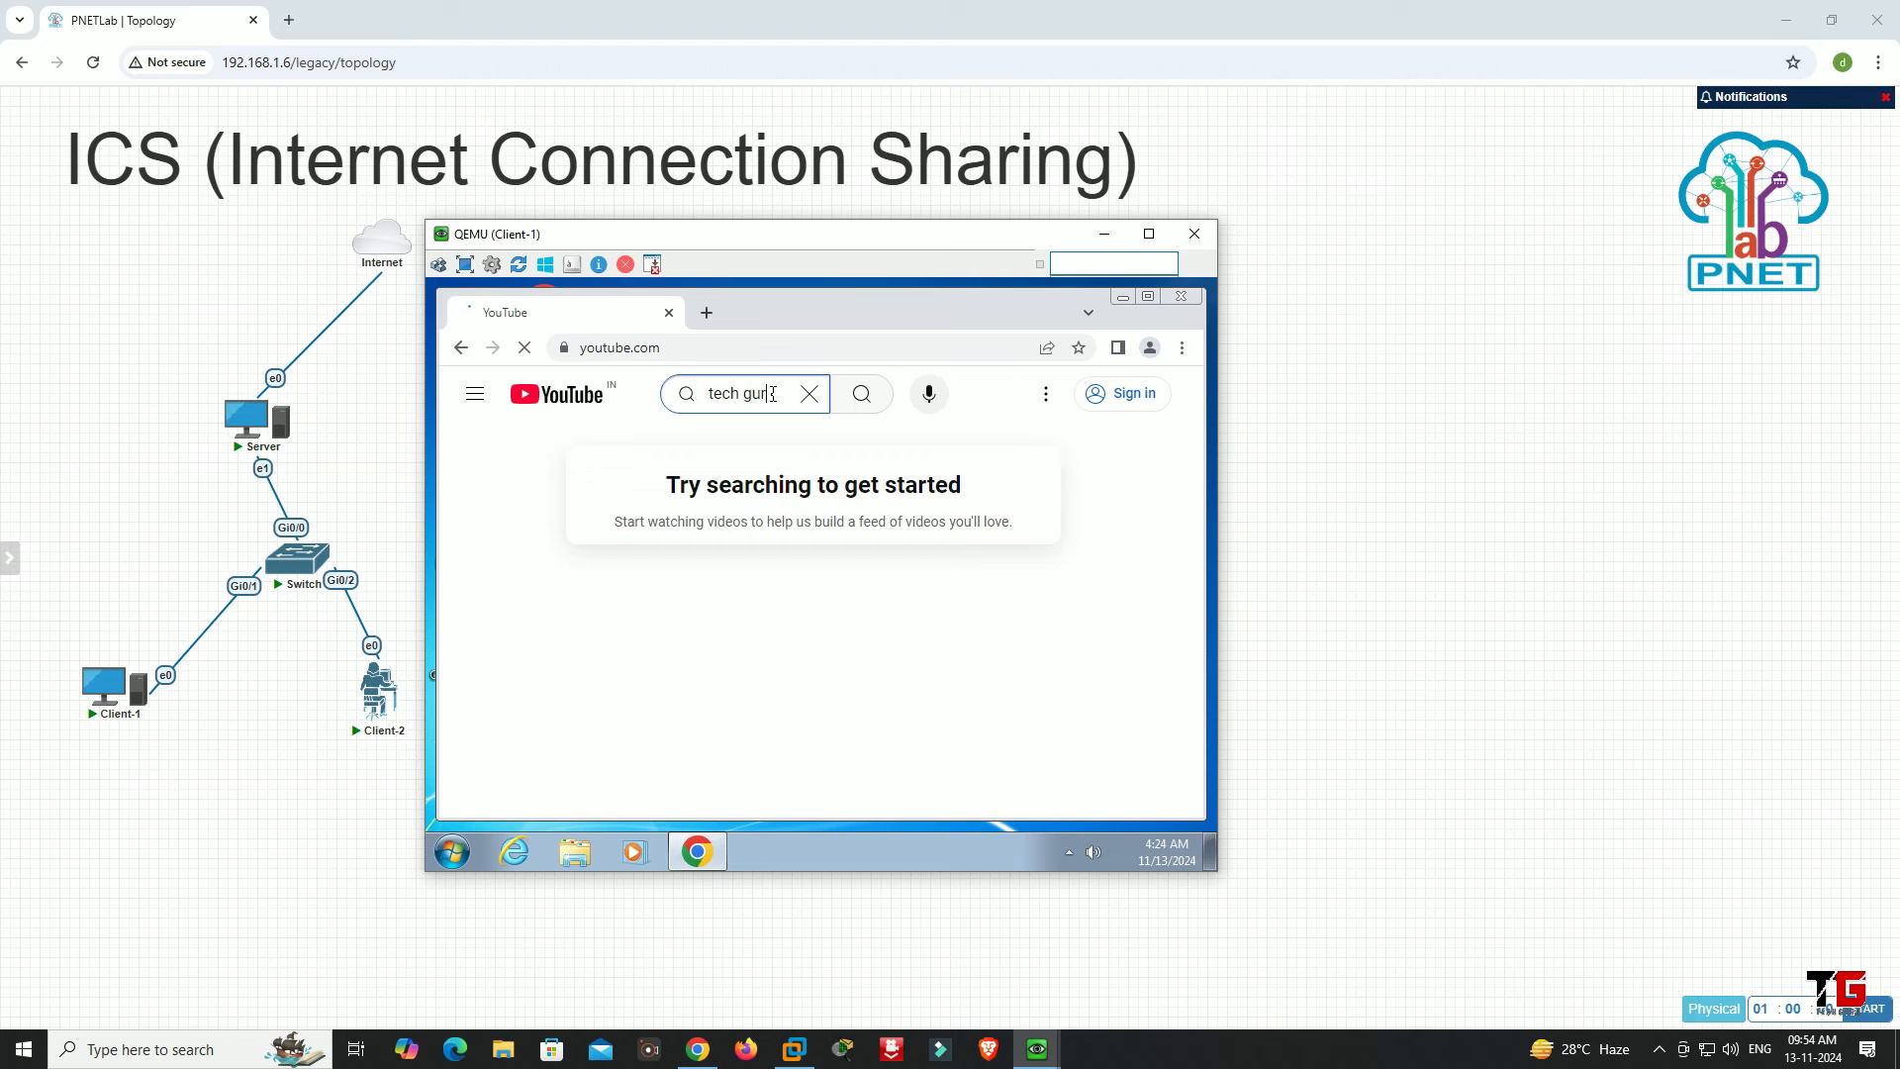
{"action": "type", "text": "u deepak sood"}
{"action": "key", "text": "Return"}
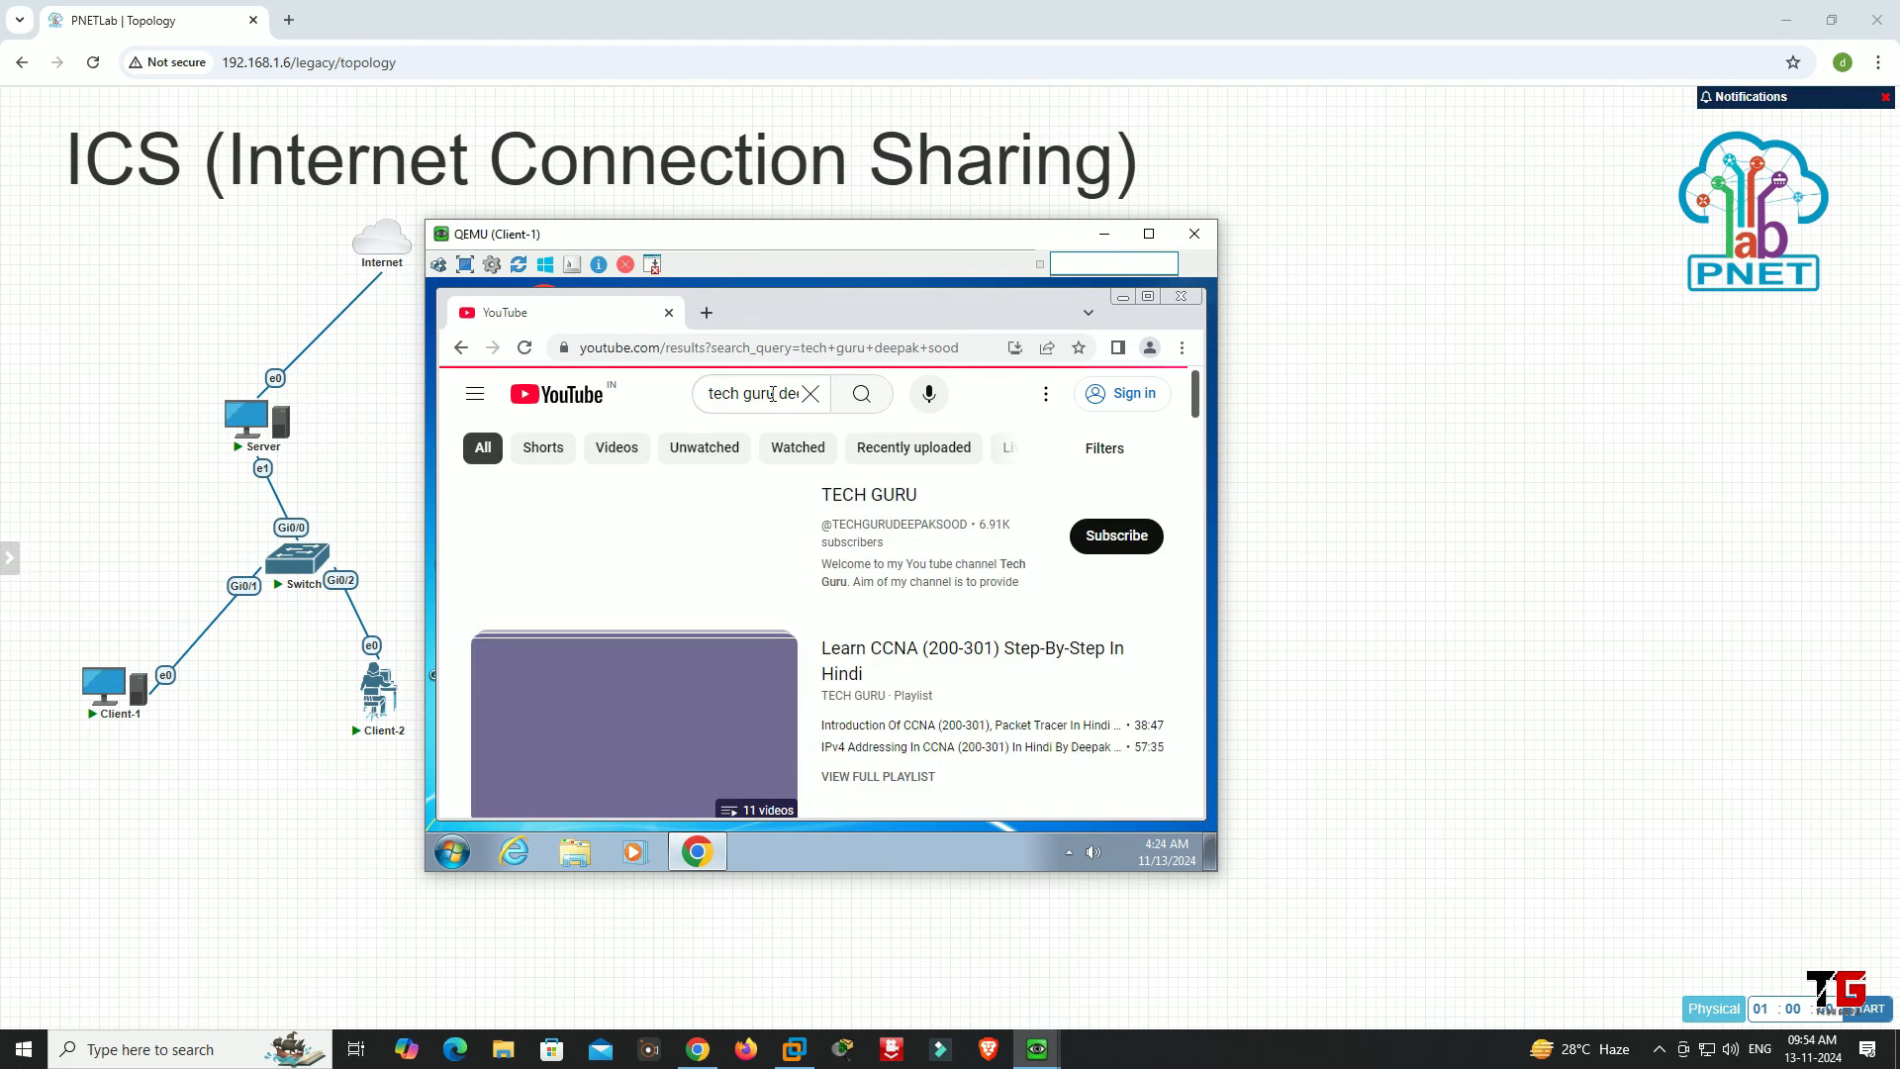
- Minimize Client-1's console and open Client-2's console through ultravnc_wrapper
{"action": "left_click", "coordinate": [1105, 237]}
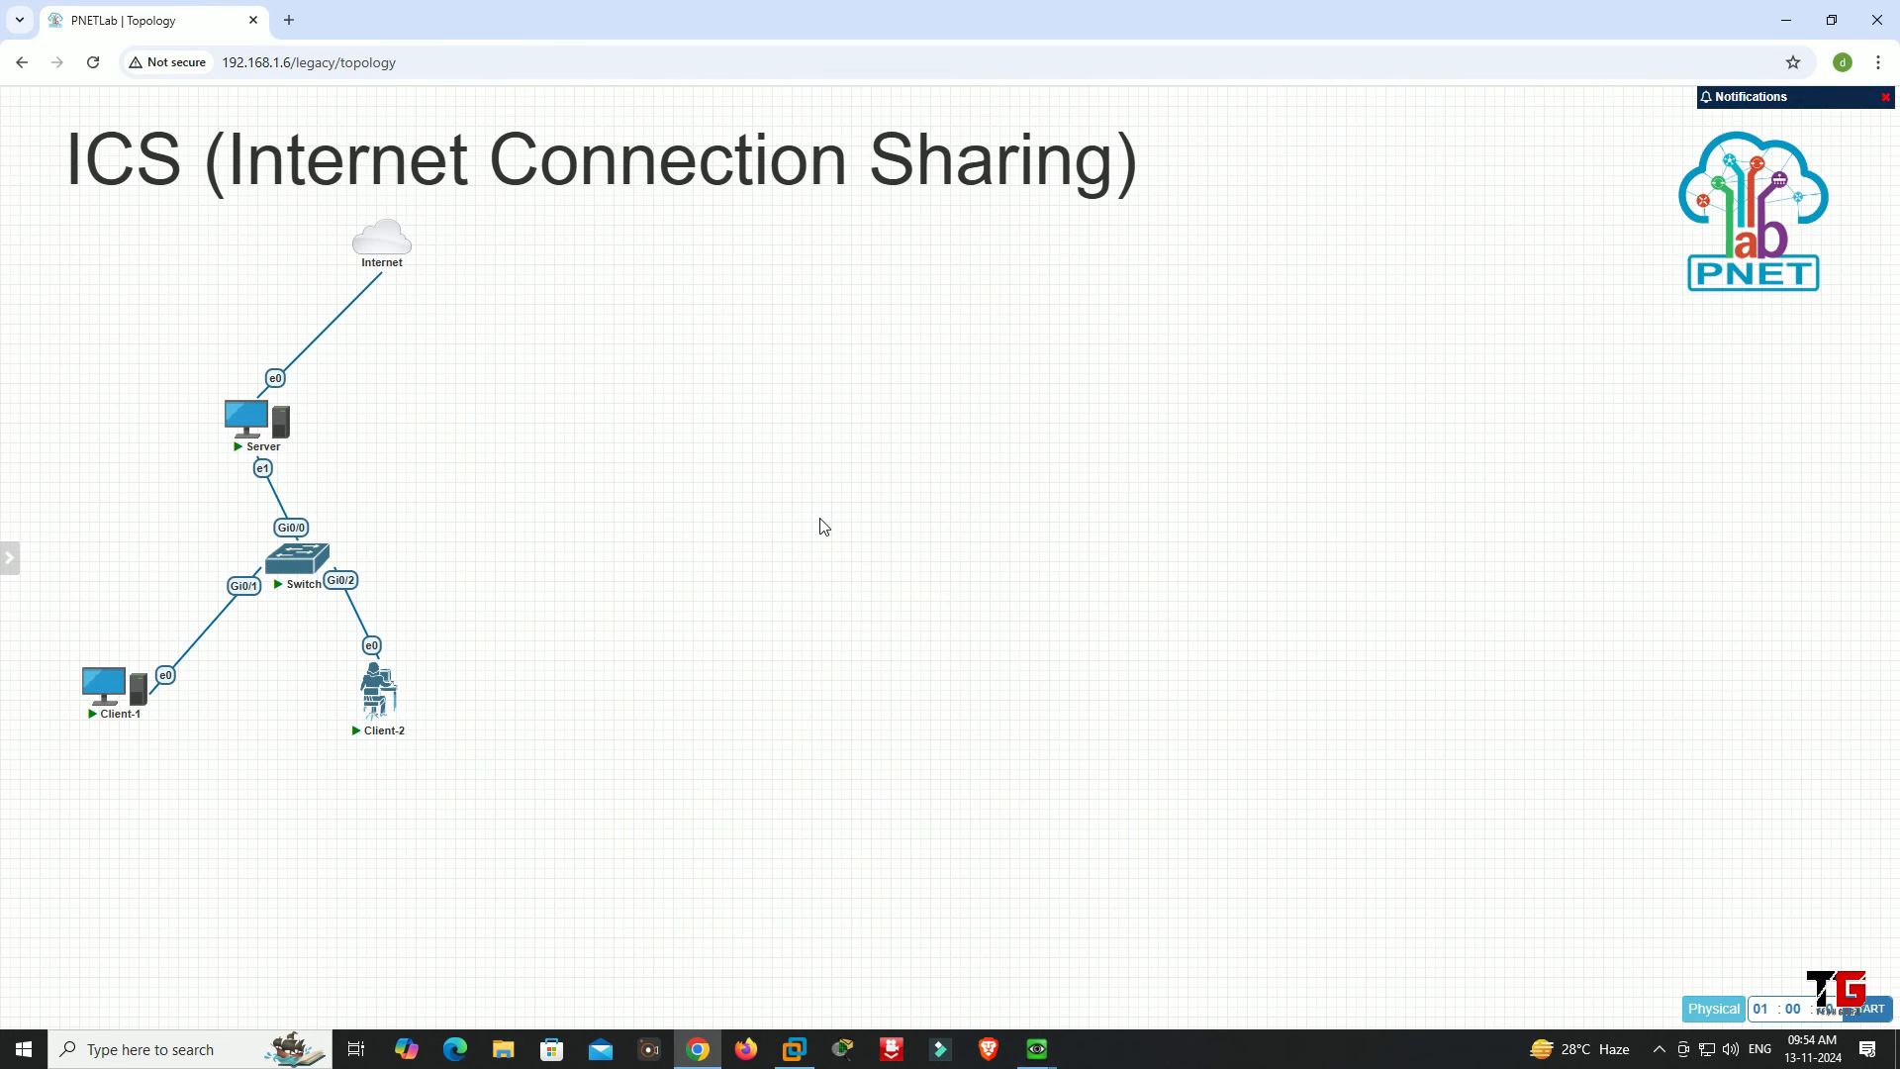
{"action": "mouse_move", "coordinate": [381, 678]}
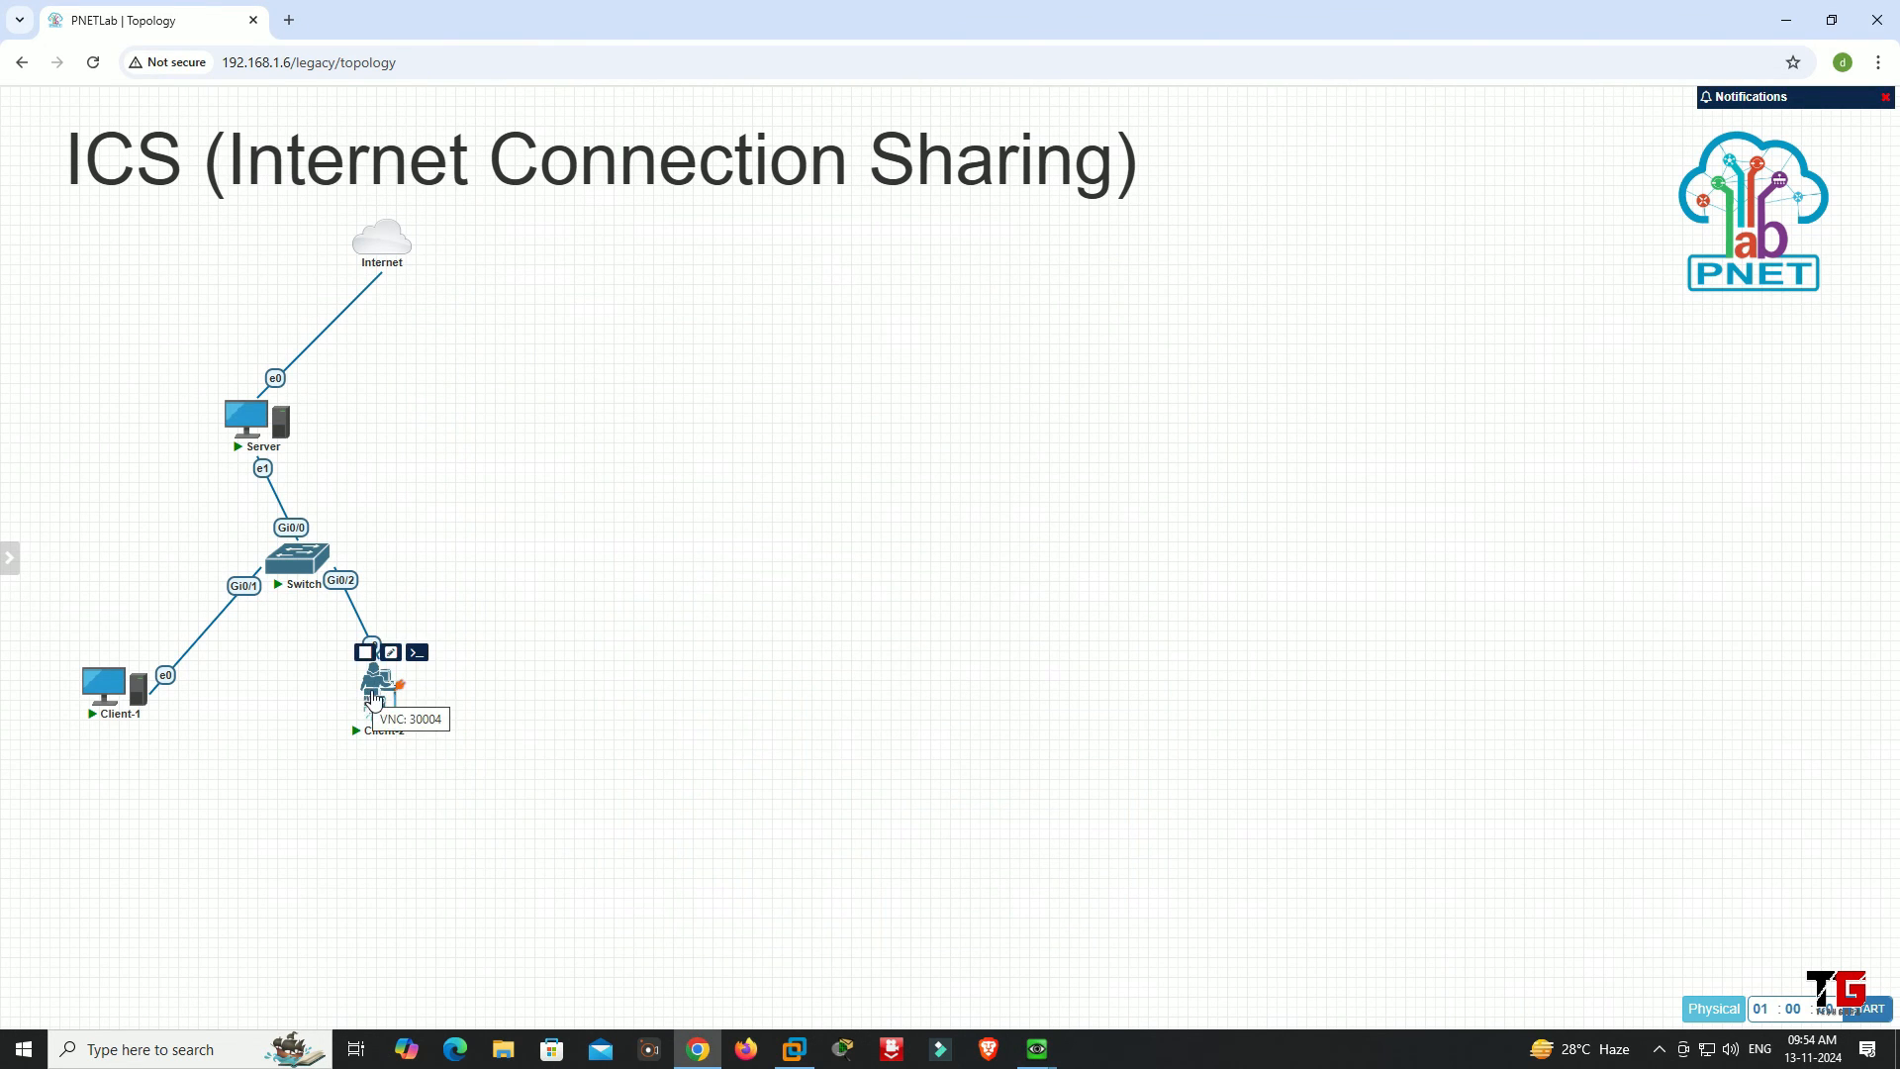
{"action": "left_click", "coordinate": [374, 700]}
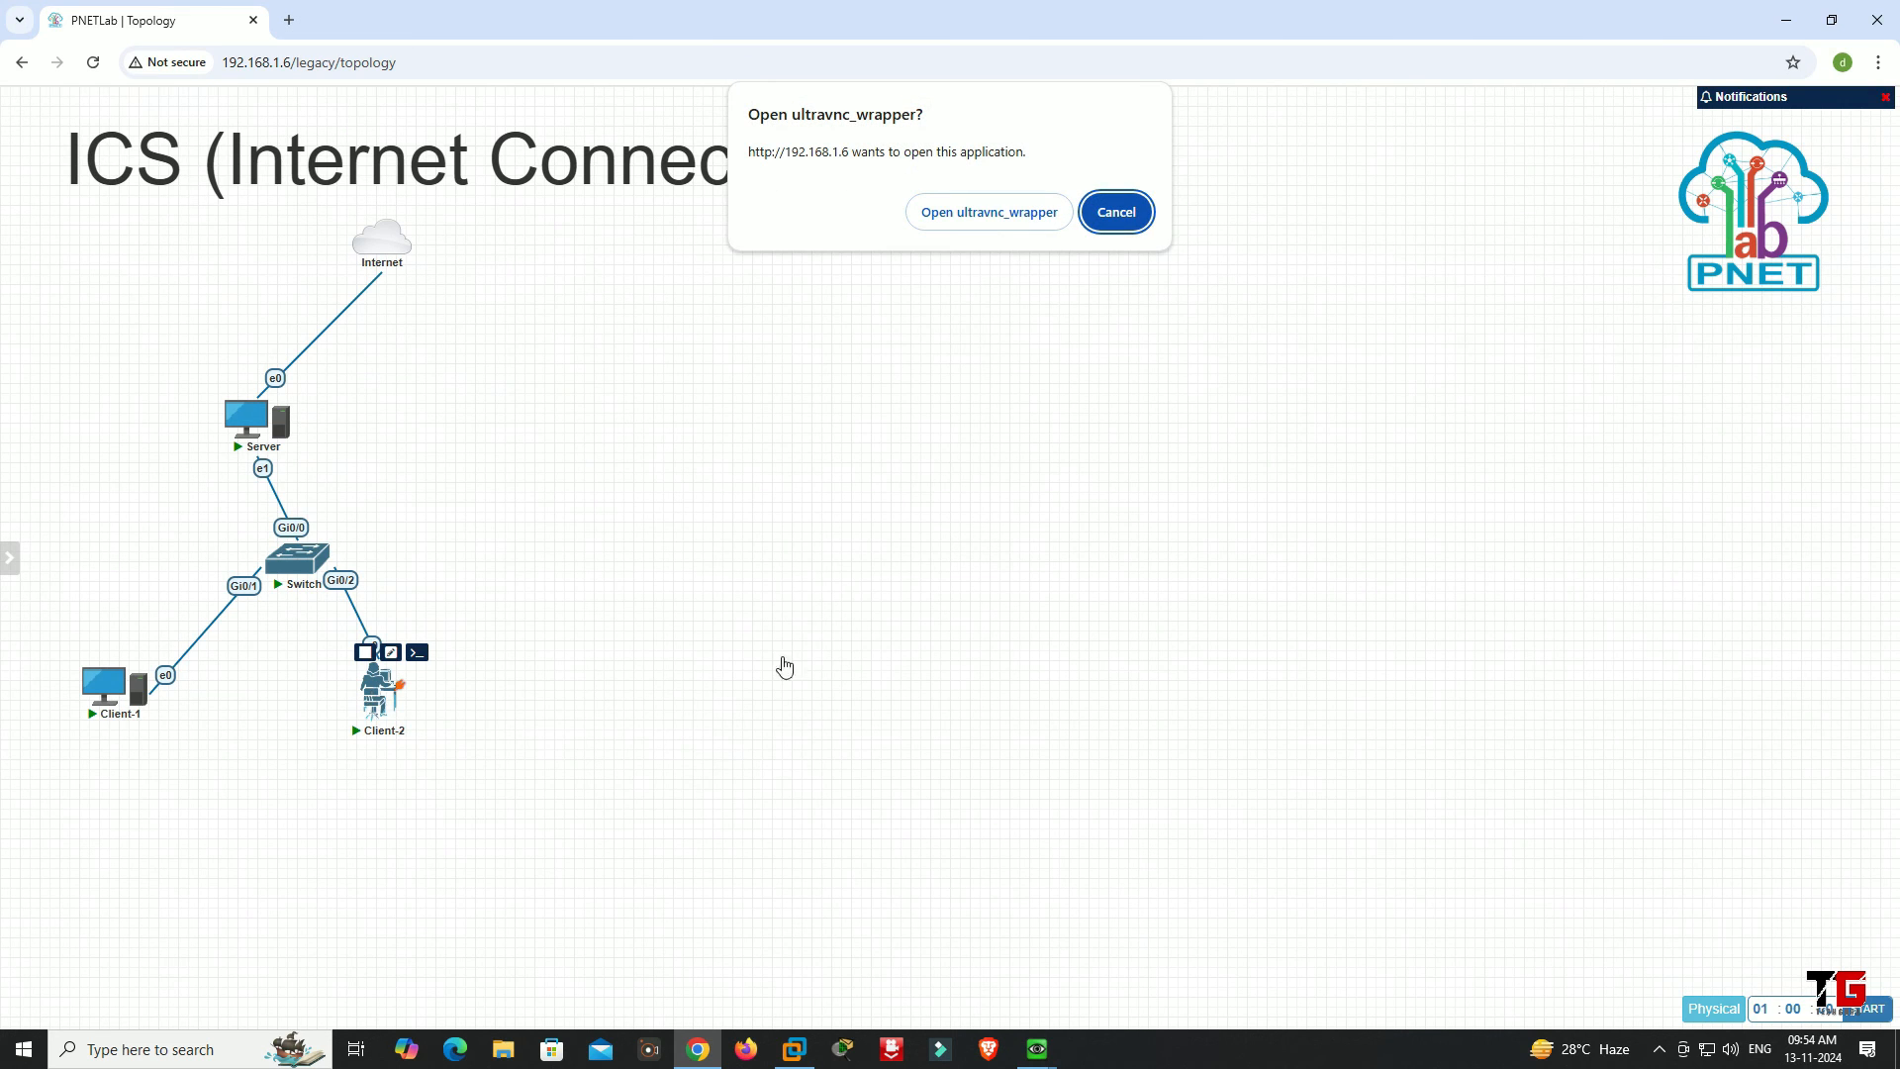
{"action": "left_click", "coordinate": [970, 219]}
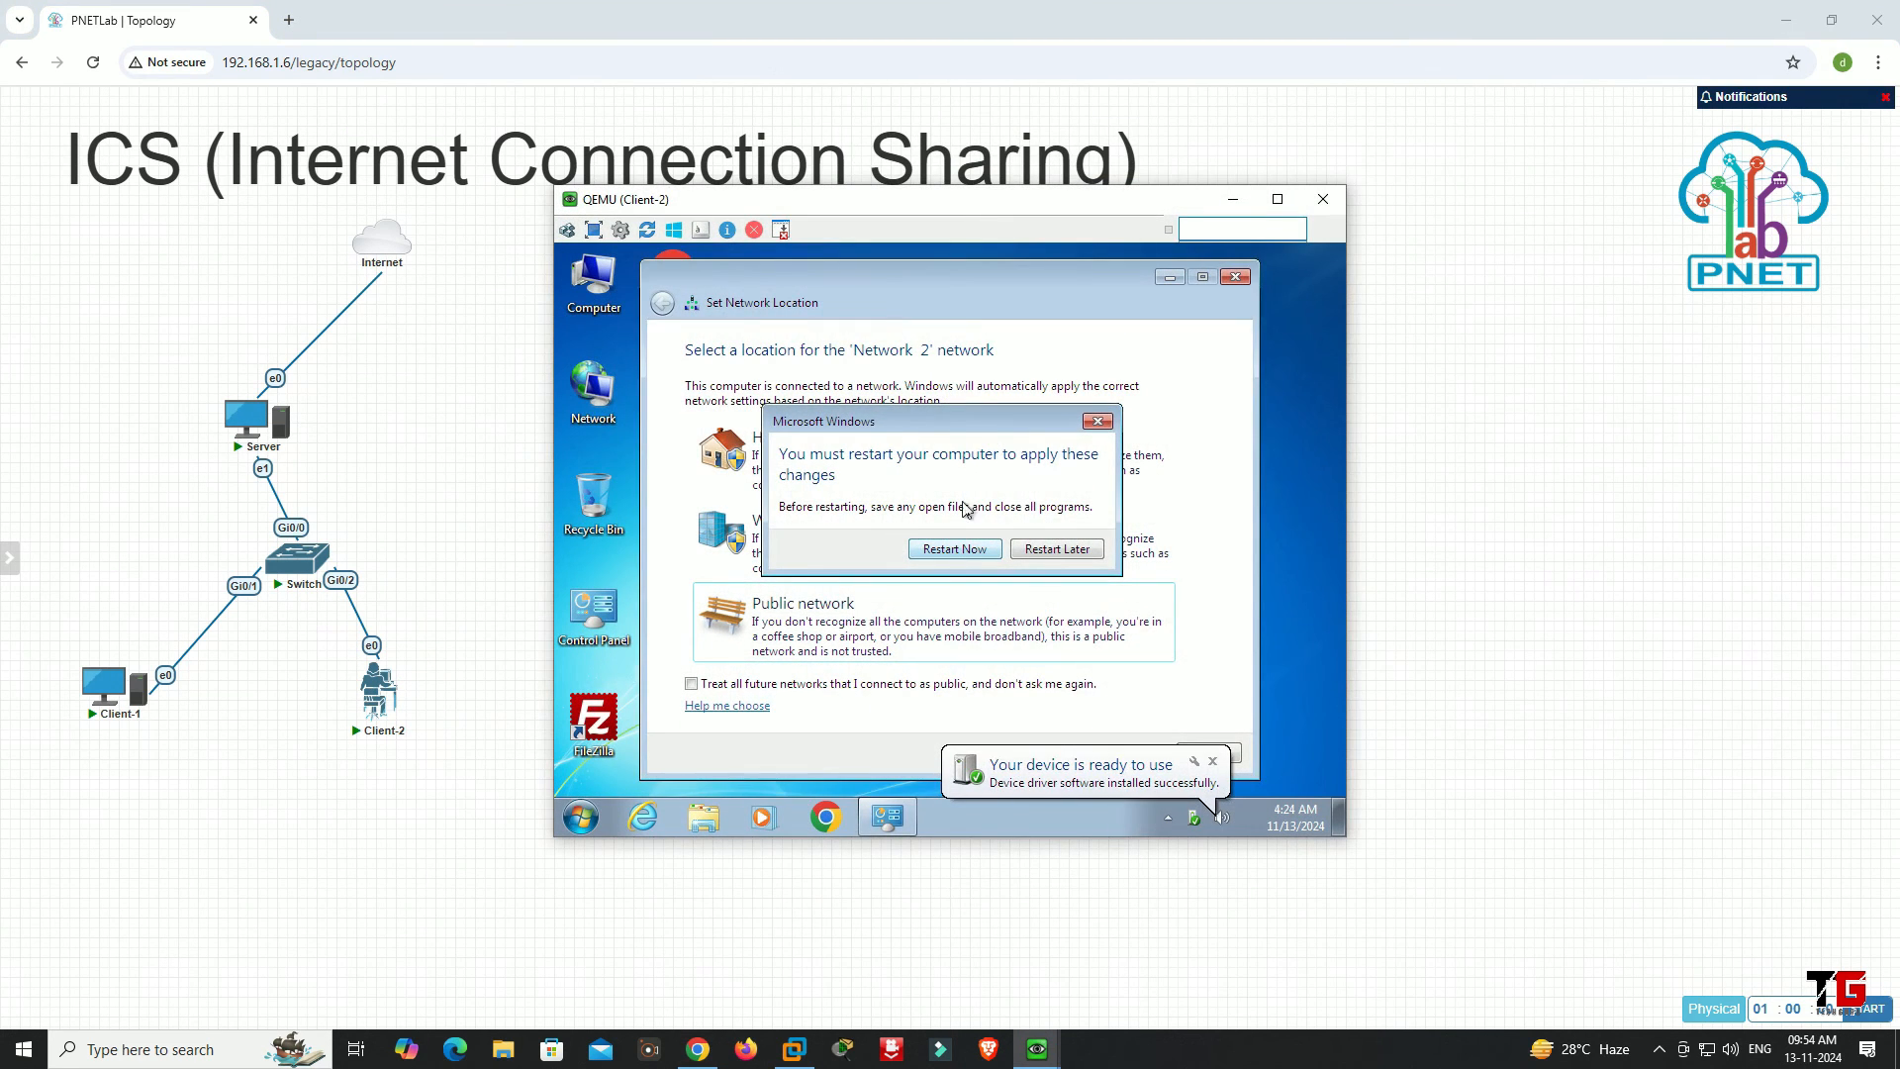
- Clear Client-2's startup dialogs, postponing the restart and cancelling the network location choice
{"action": "left_click", "coordinate": [1055, 549]}
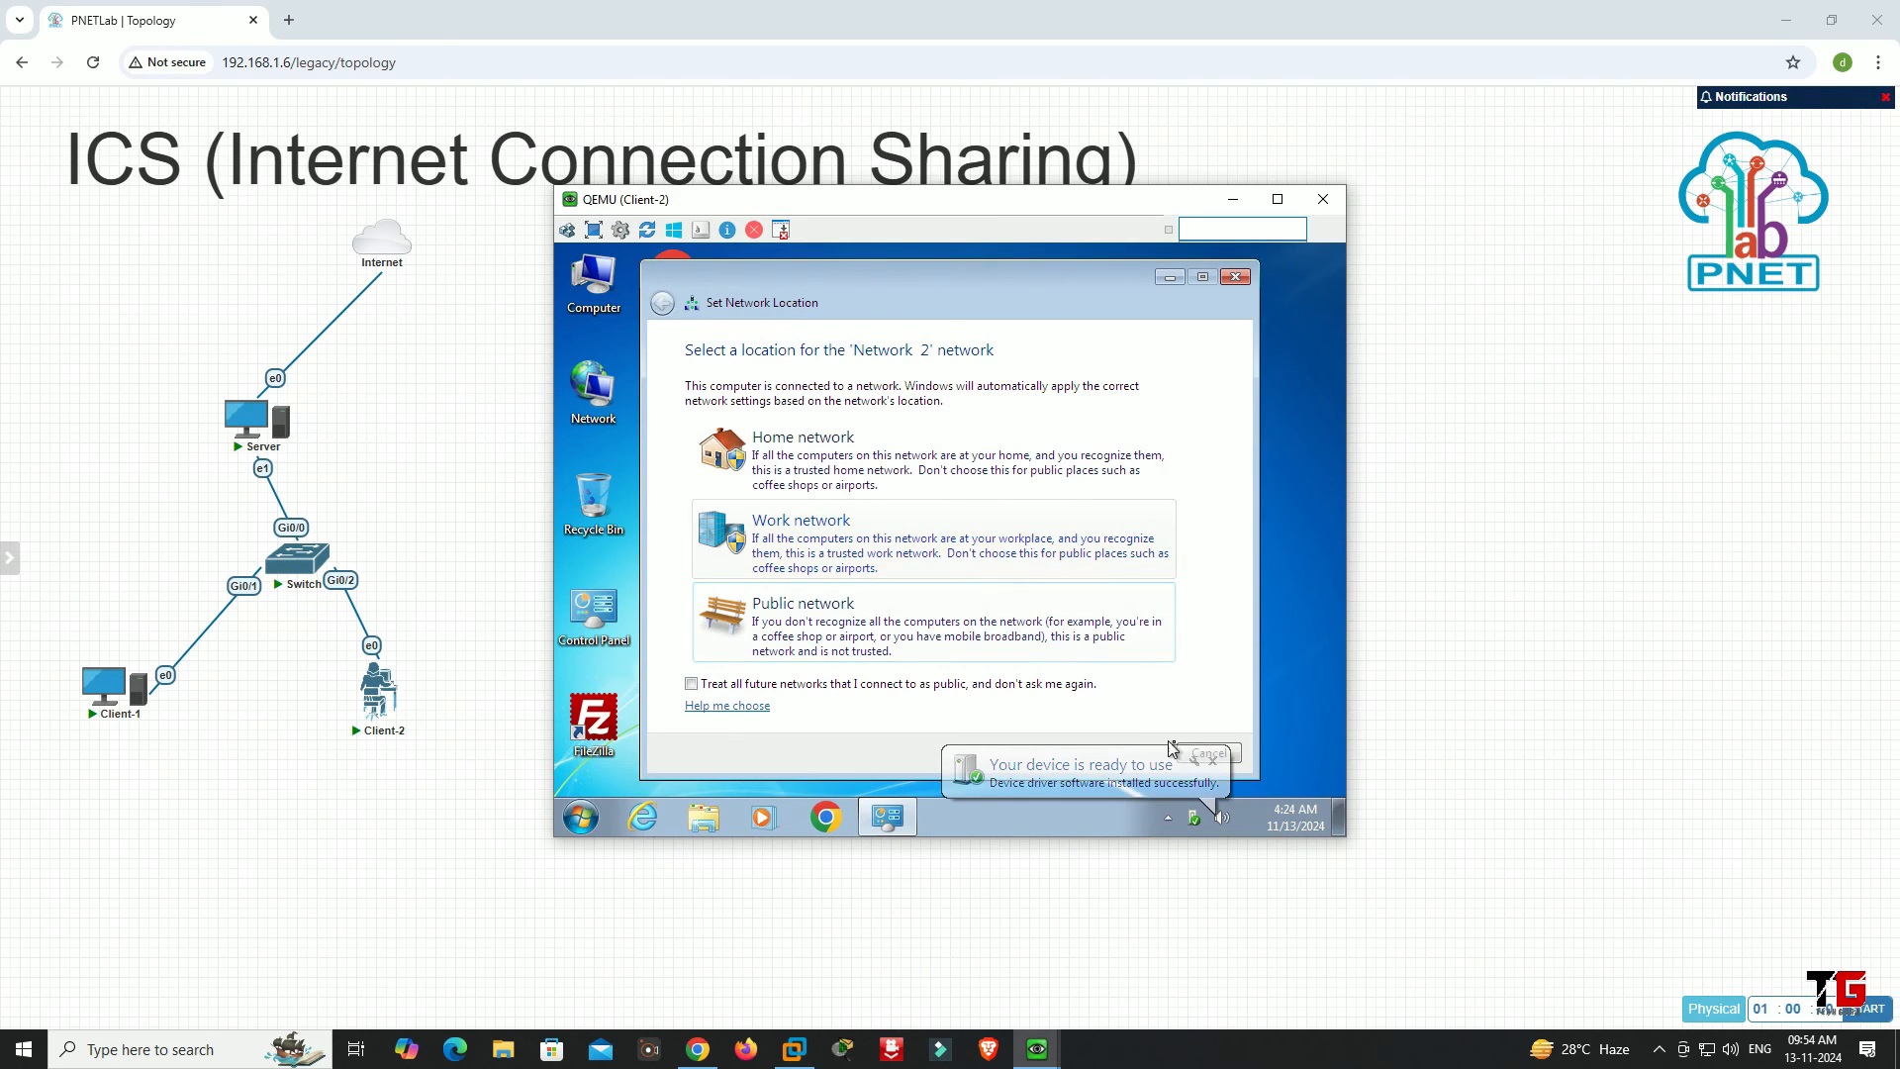
{"action": "left_click", "coordinate": [1227, 758]}
{"action": "left_click", "coordinate": [1227, 754]}
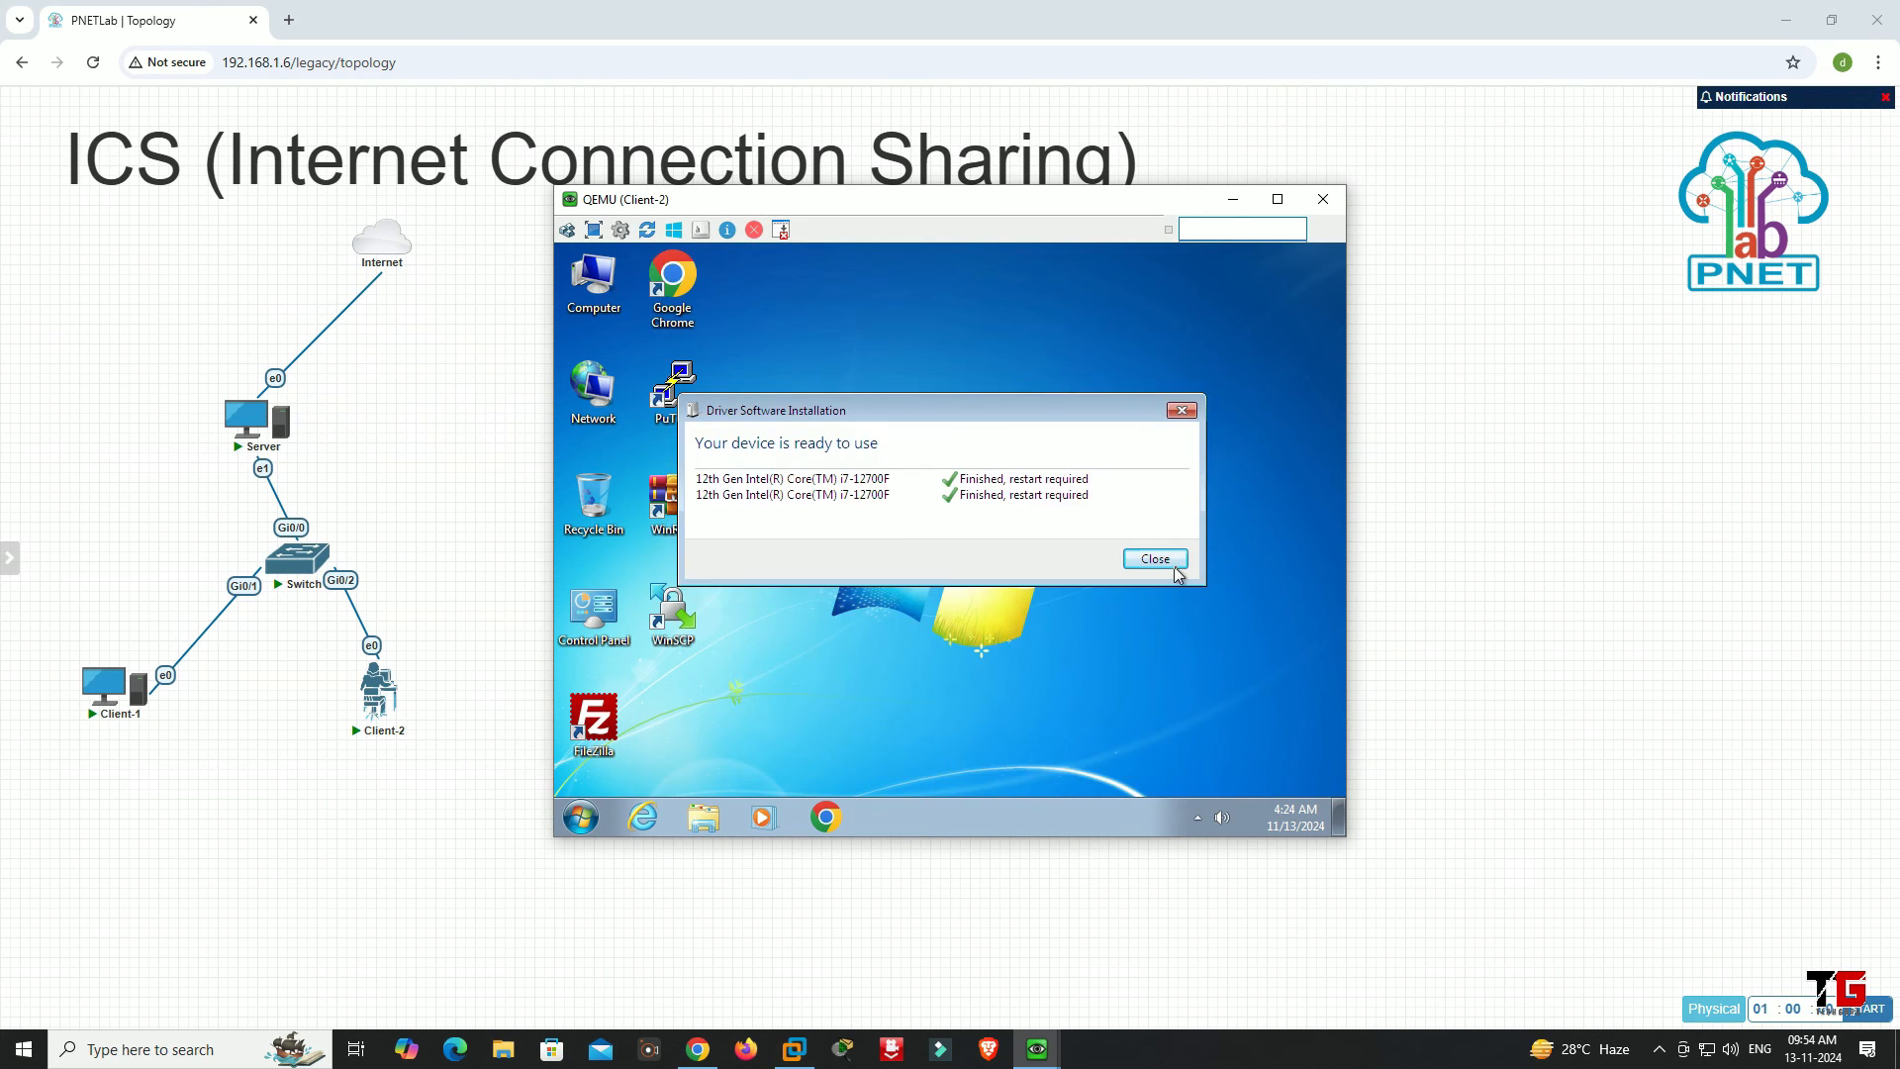
{"action": "left_click", "coordinate": [1167, 560]}
- Open Client-2's network adapter list from the Network and Sharing Center
{"action": "double_click", "coordinate": [592, 391]}
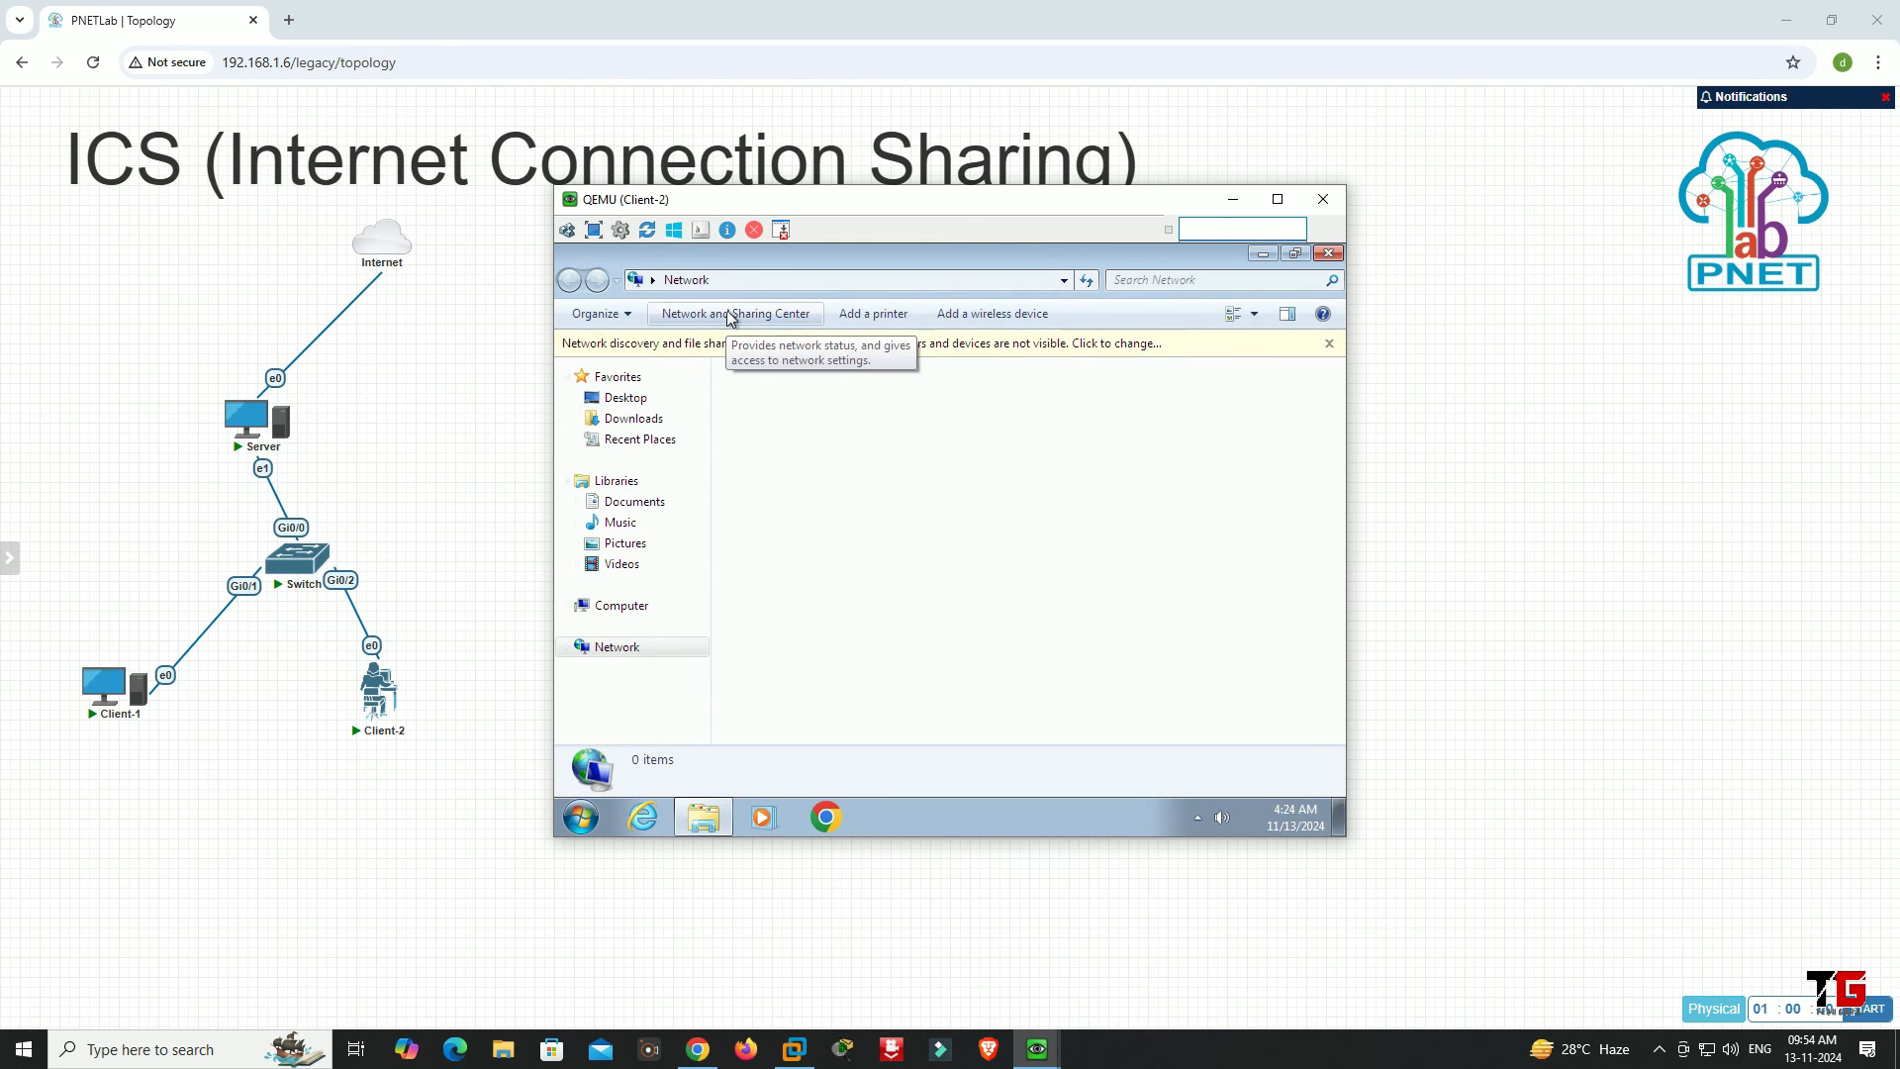
{"action": "left_click", "coordinate": [730, 315]}
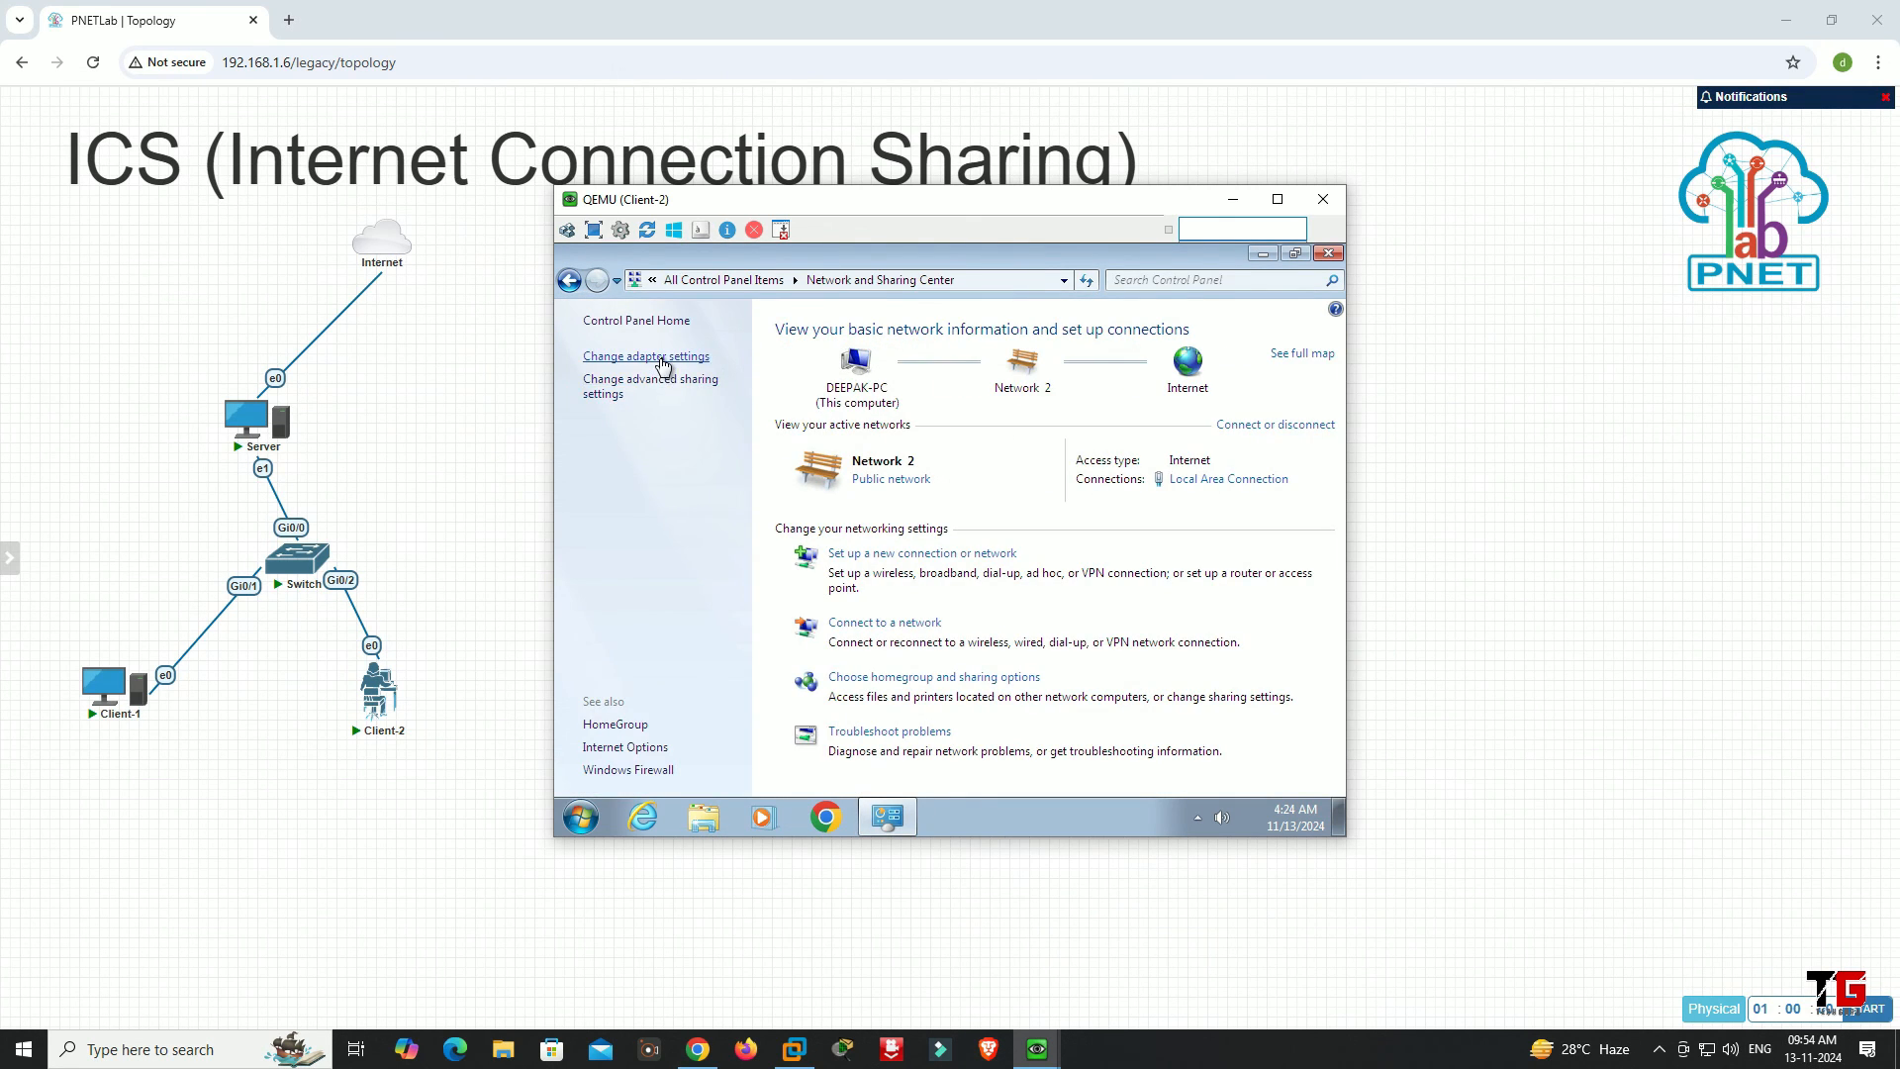
{"action": "left_click", "coordinate": [664, 363]}
- Review the IP address, gateway and DNS details of Client-2's Local Area Connection, and close the network windows
{"action": "double_click", "coordinate": [690, 379]}
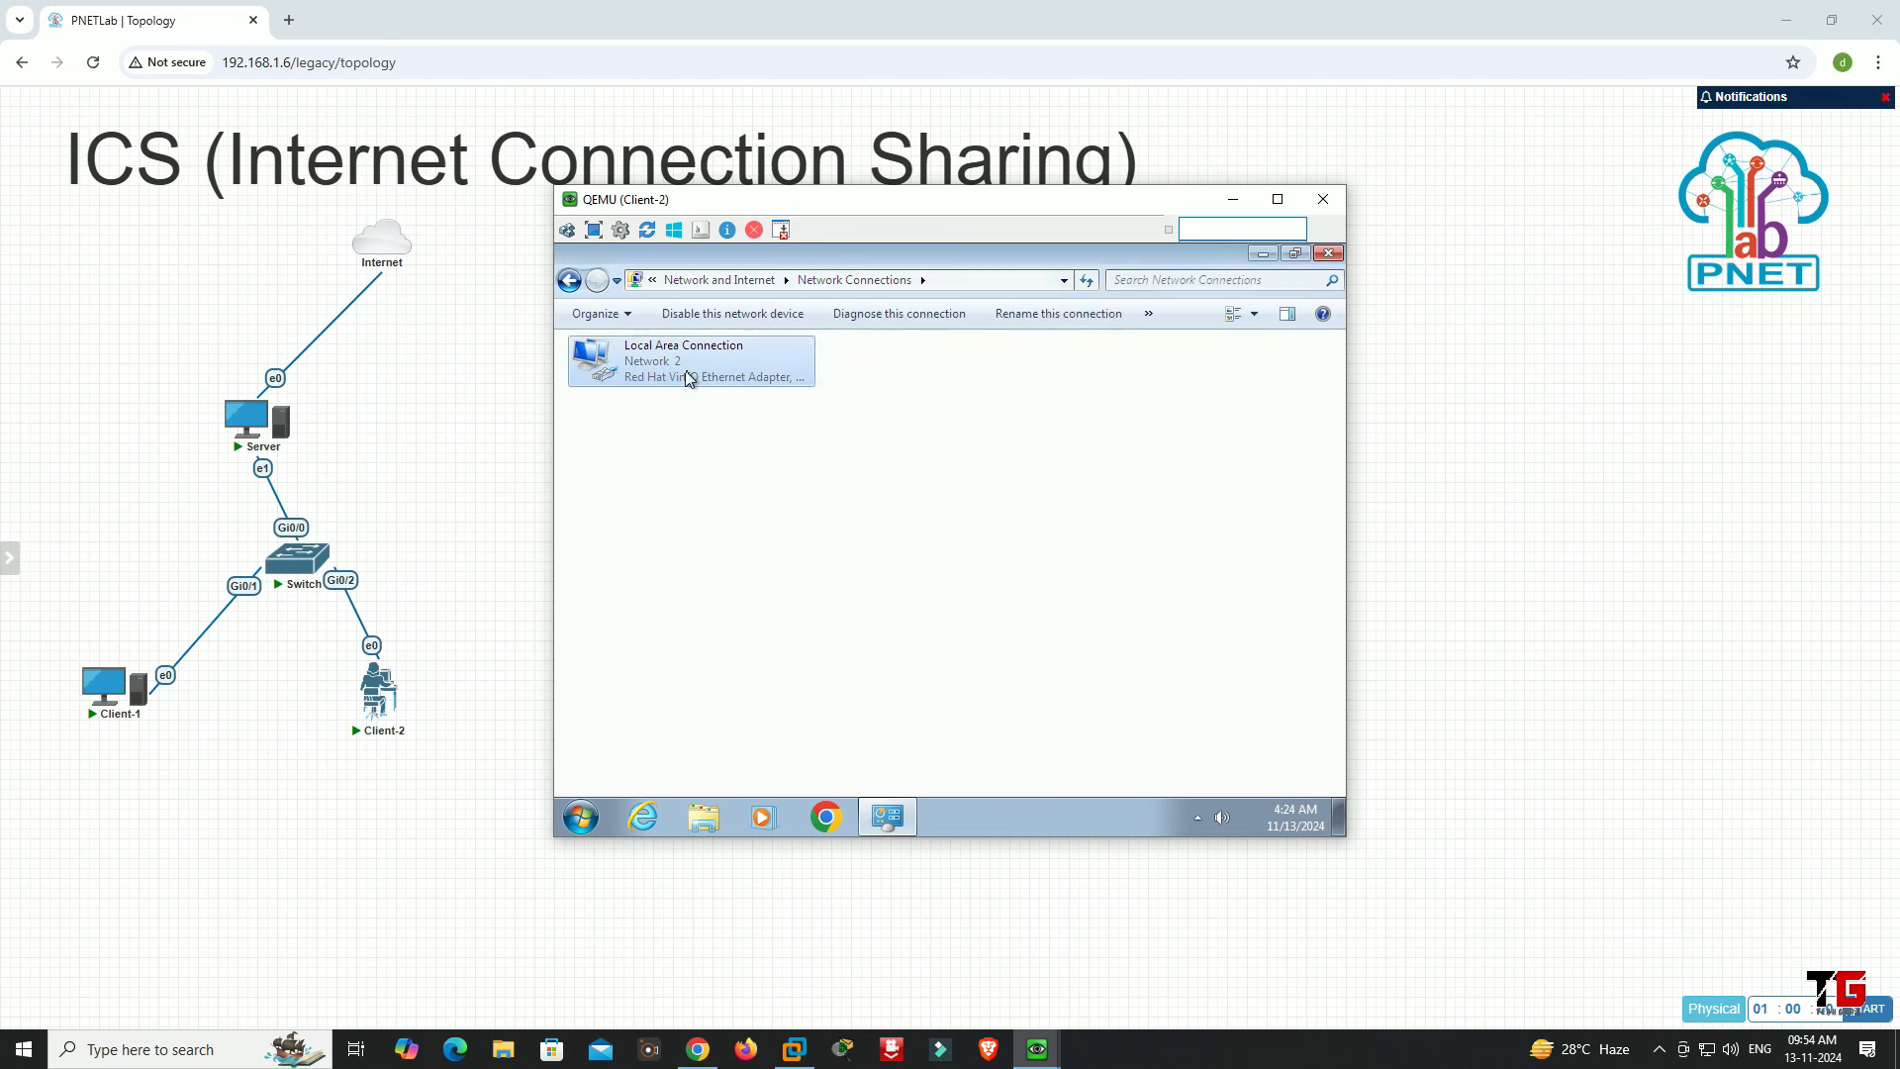
{"action": "left_click", "coordinate": [831, 523]}
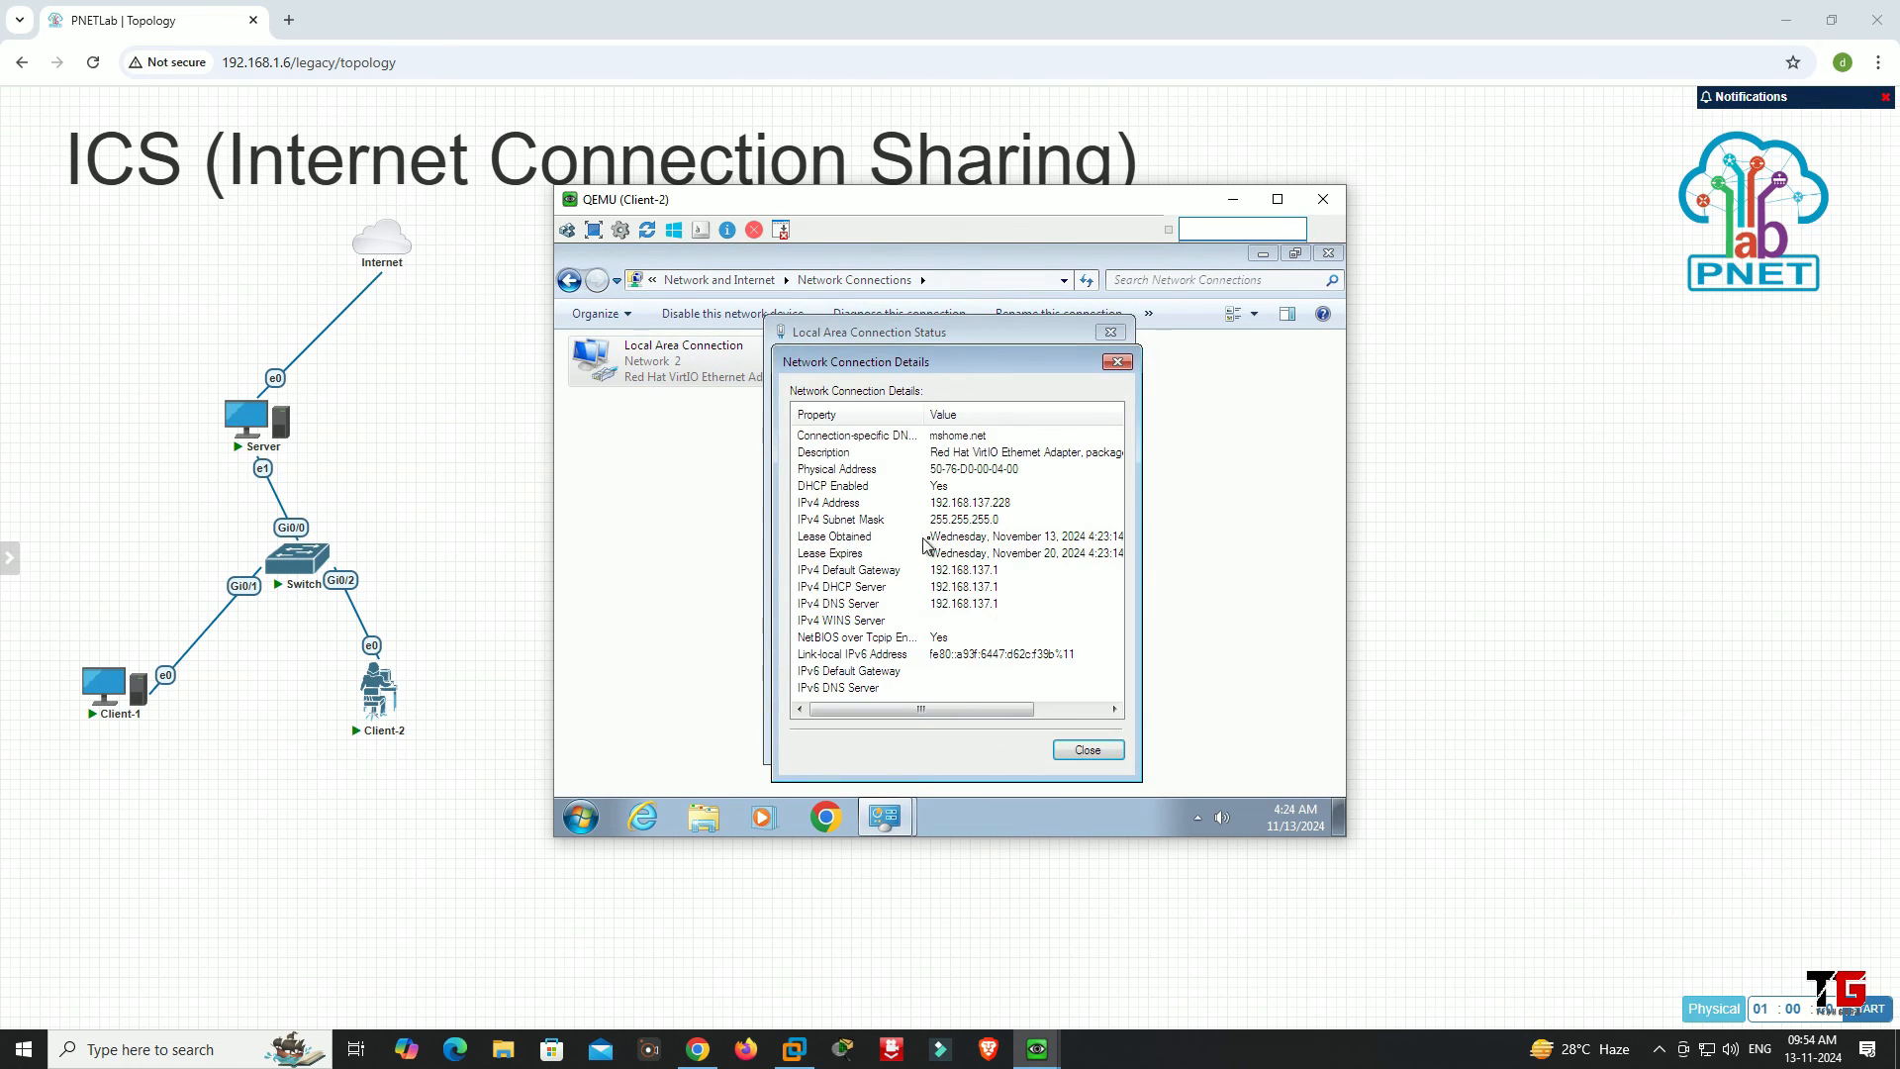
{"action": "left_click", "coordinate": [1083, 751]}
{"action": "left_click", "coordinate": [1083, 740]}
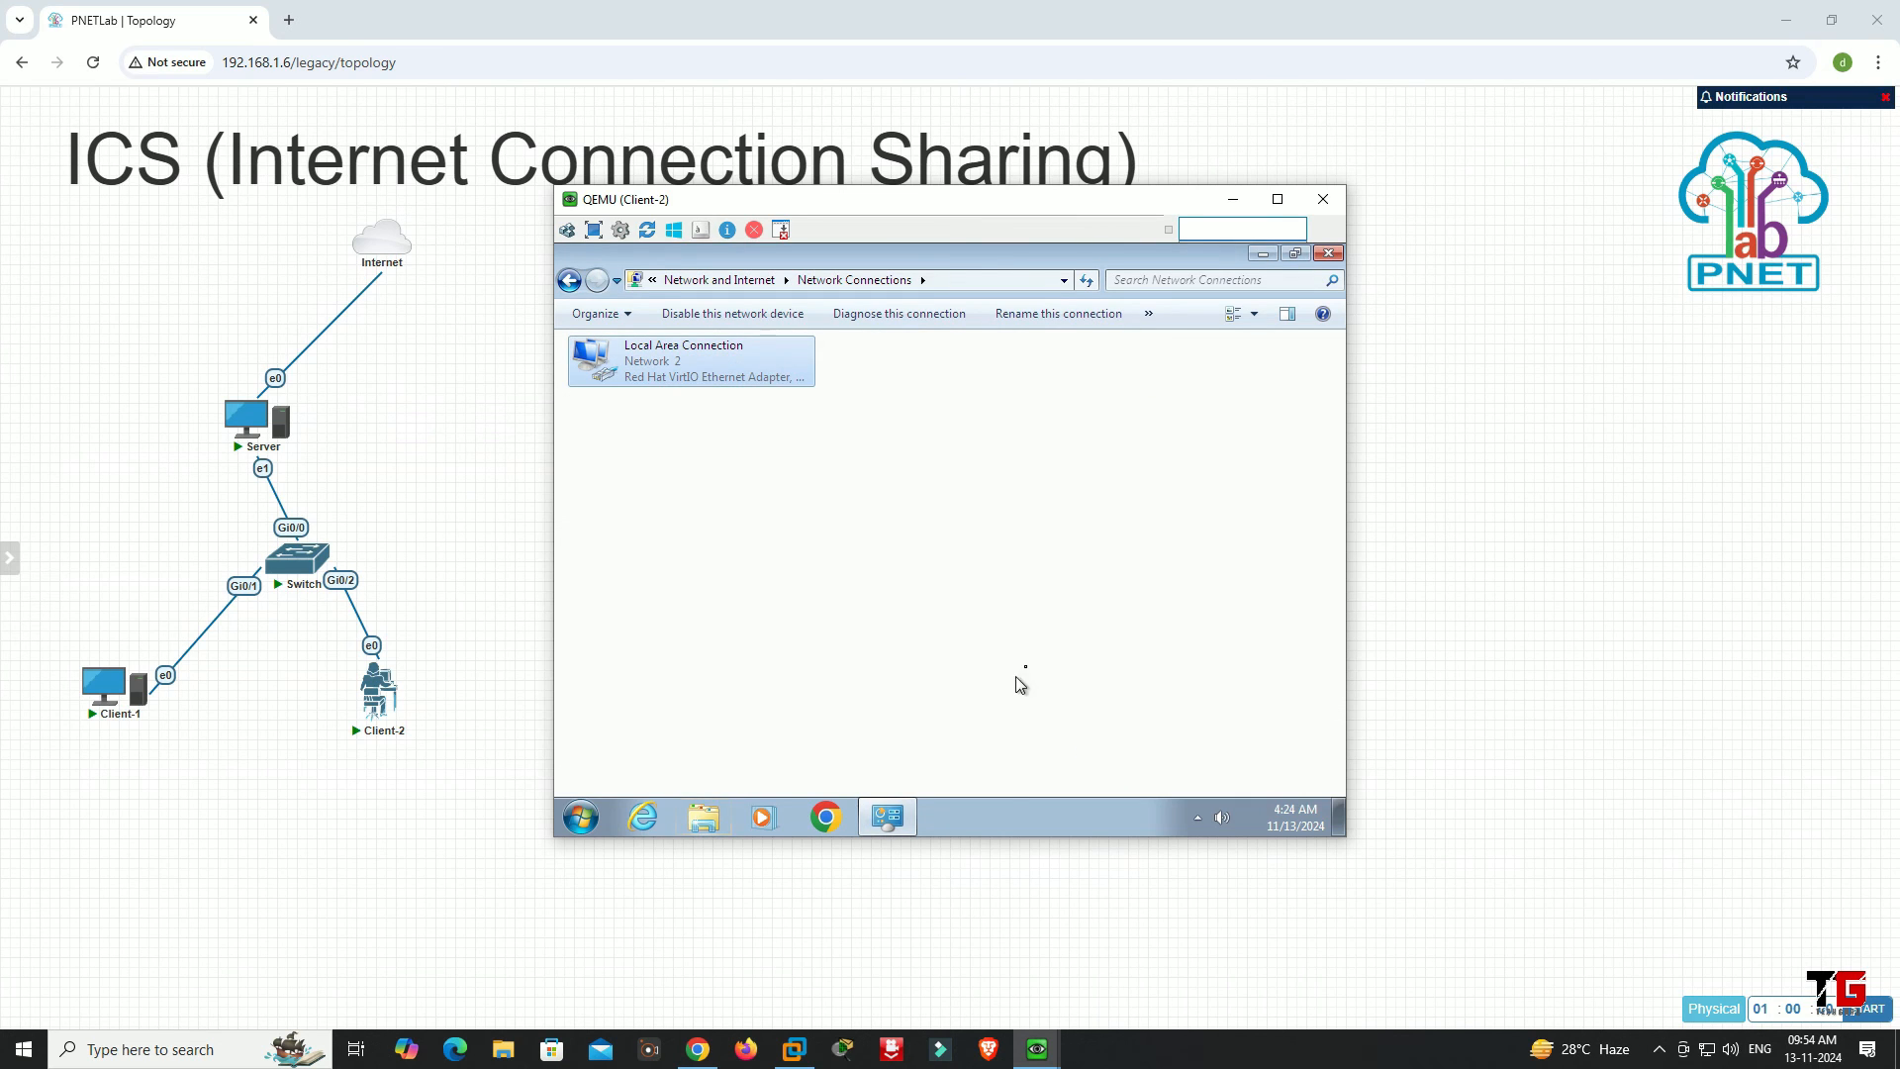
{"action": "left_click", "coordinate": [1039, 618]}
{"action": "left_click", "coordinate": [1328, 255]}
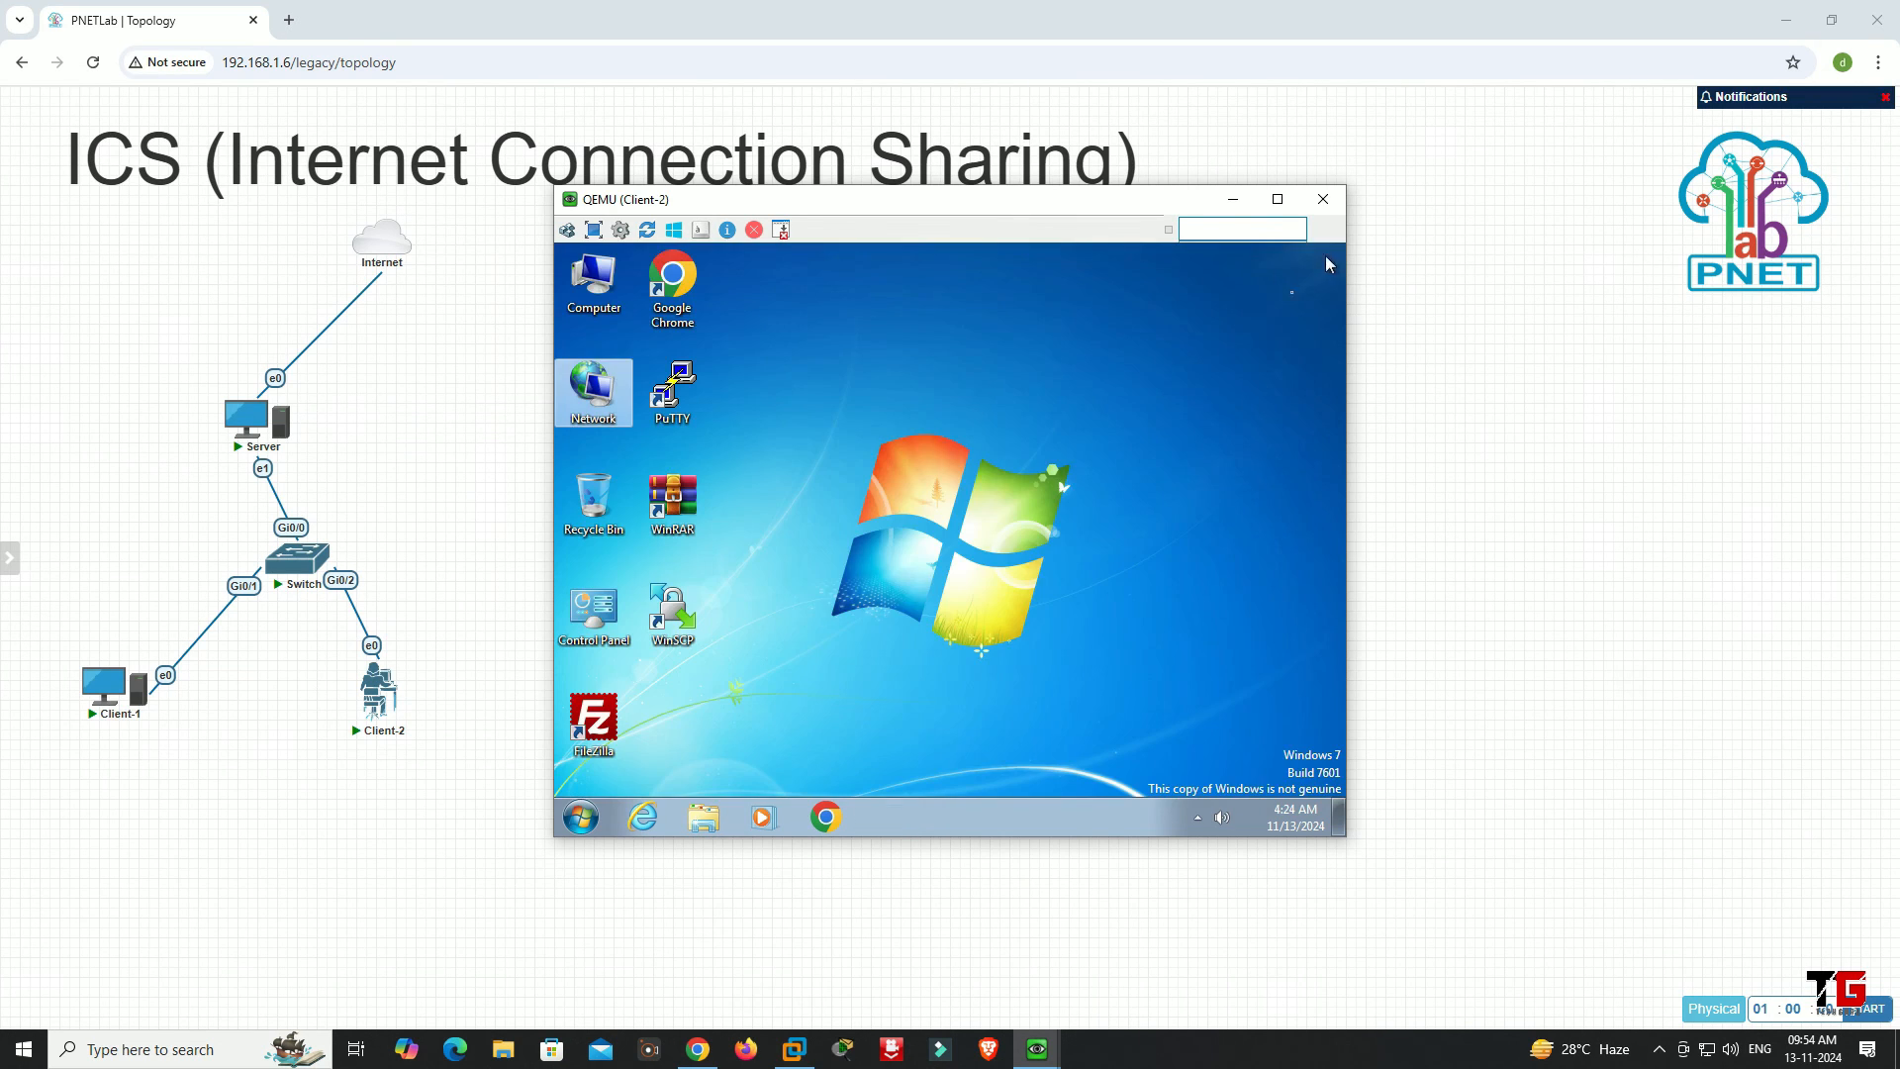
- Start Google Chrome on Client-2 and load gmail.com to test its internet access
{"action": "double_click", "coordinate": [672, 280]}
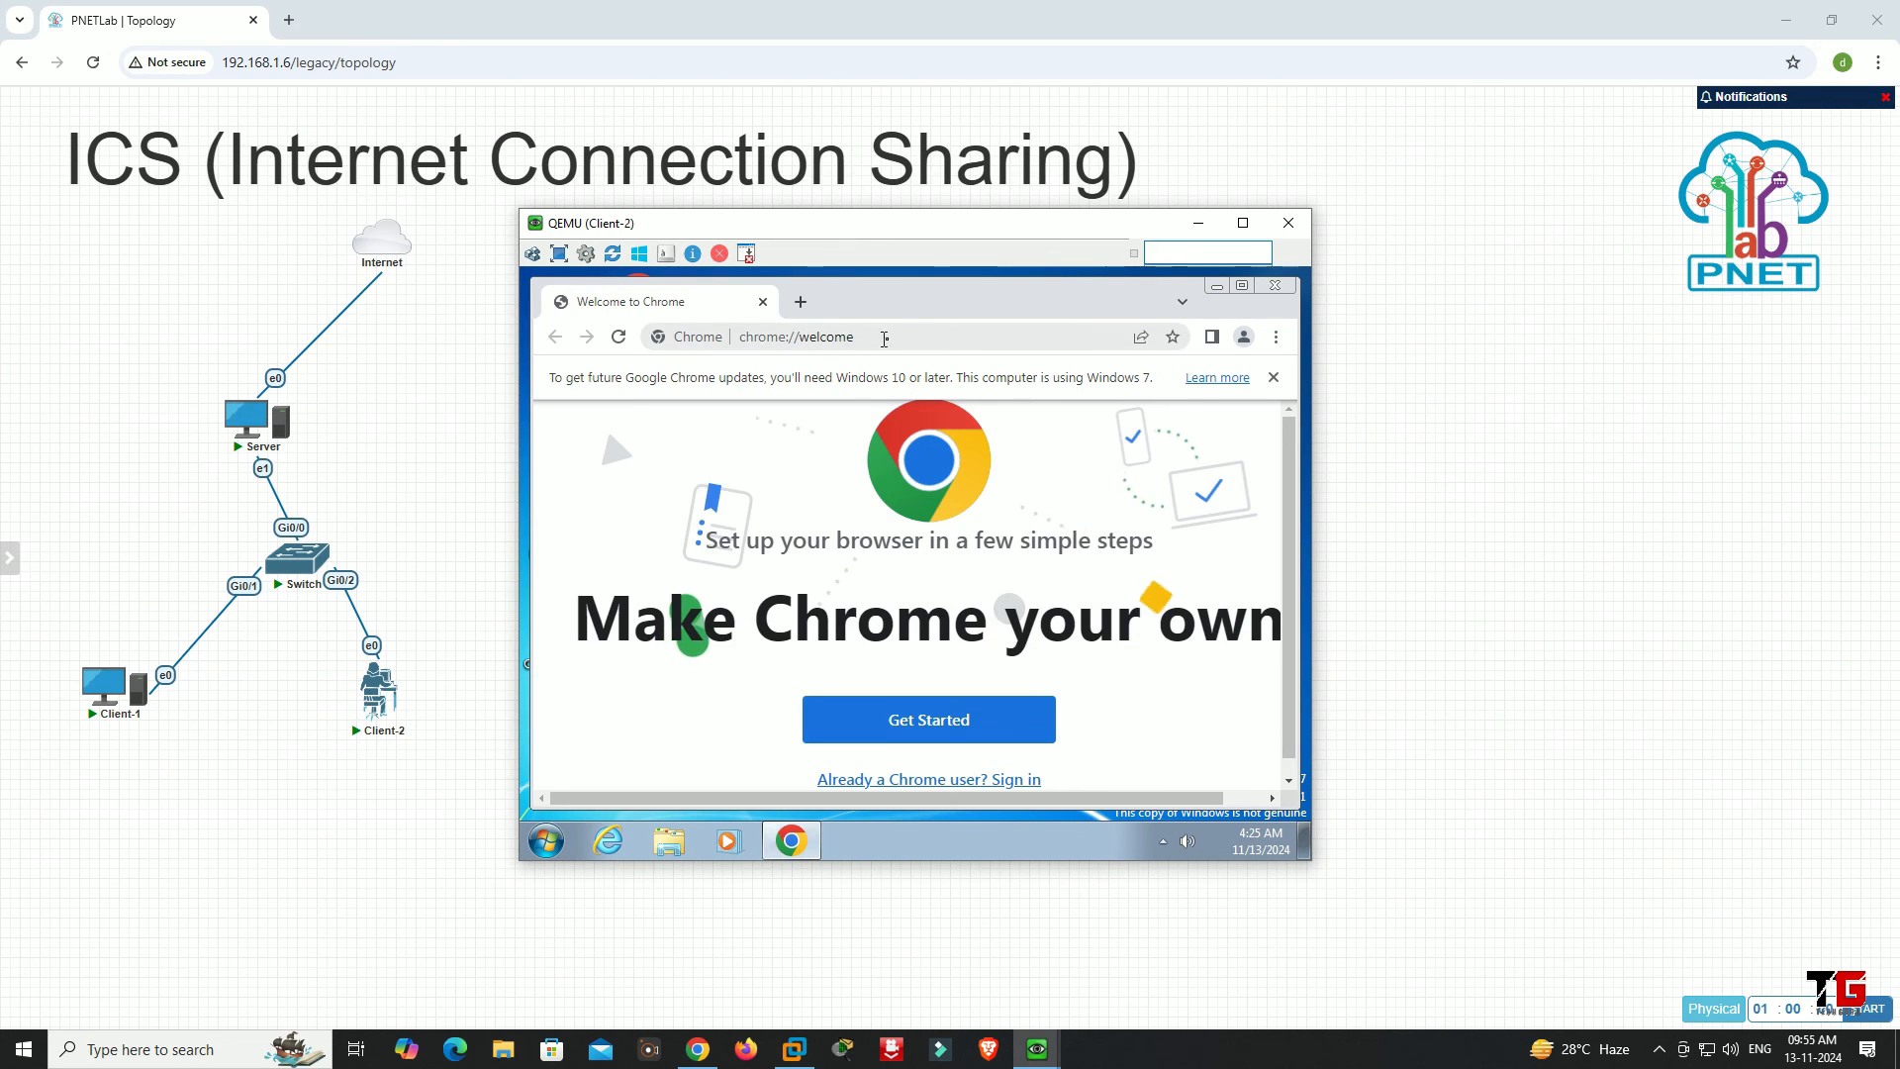
{"action": "left_click", "coordinate": [889, 337]}
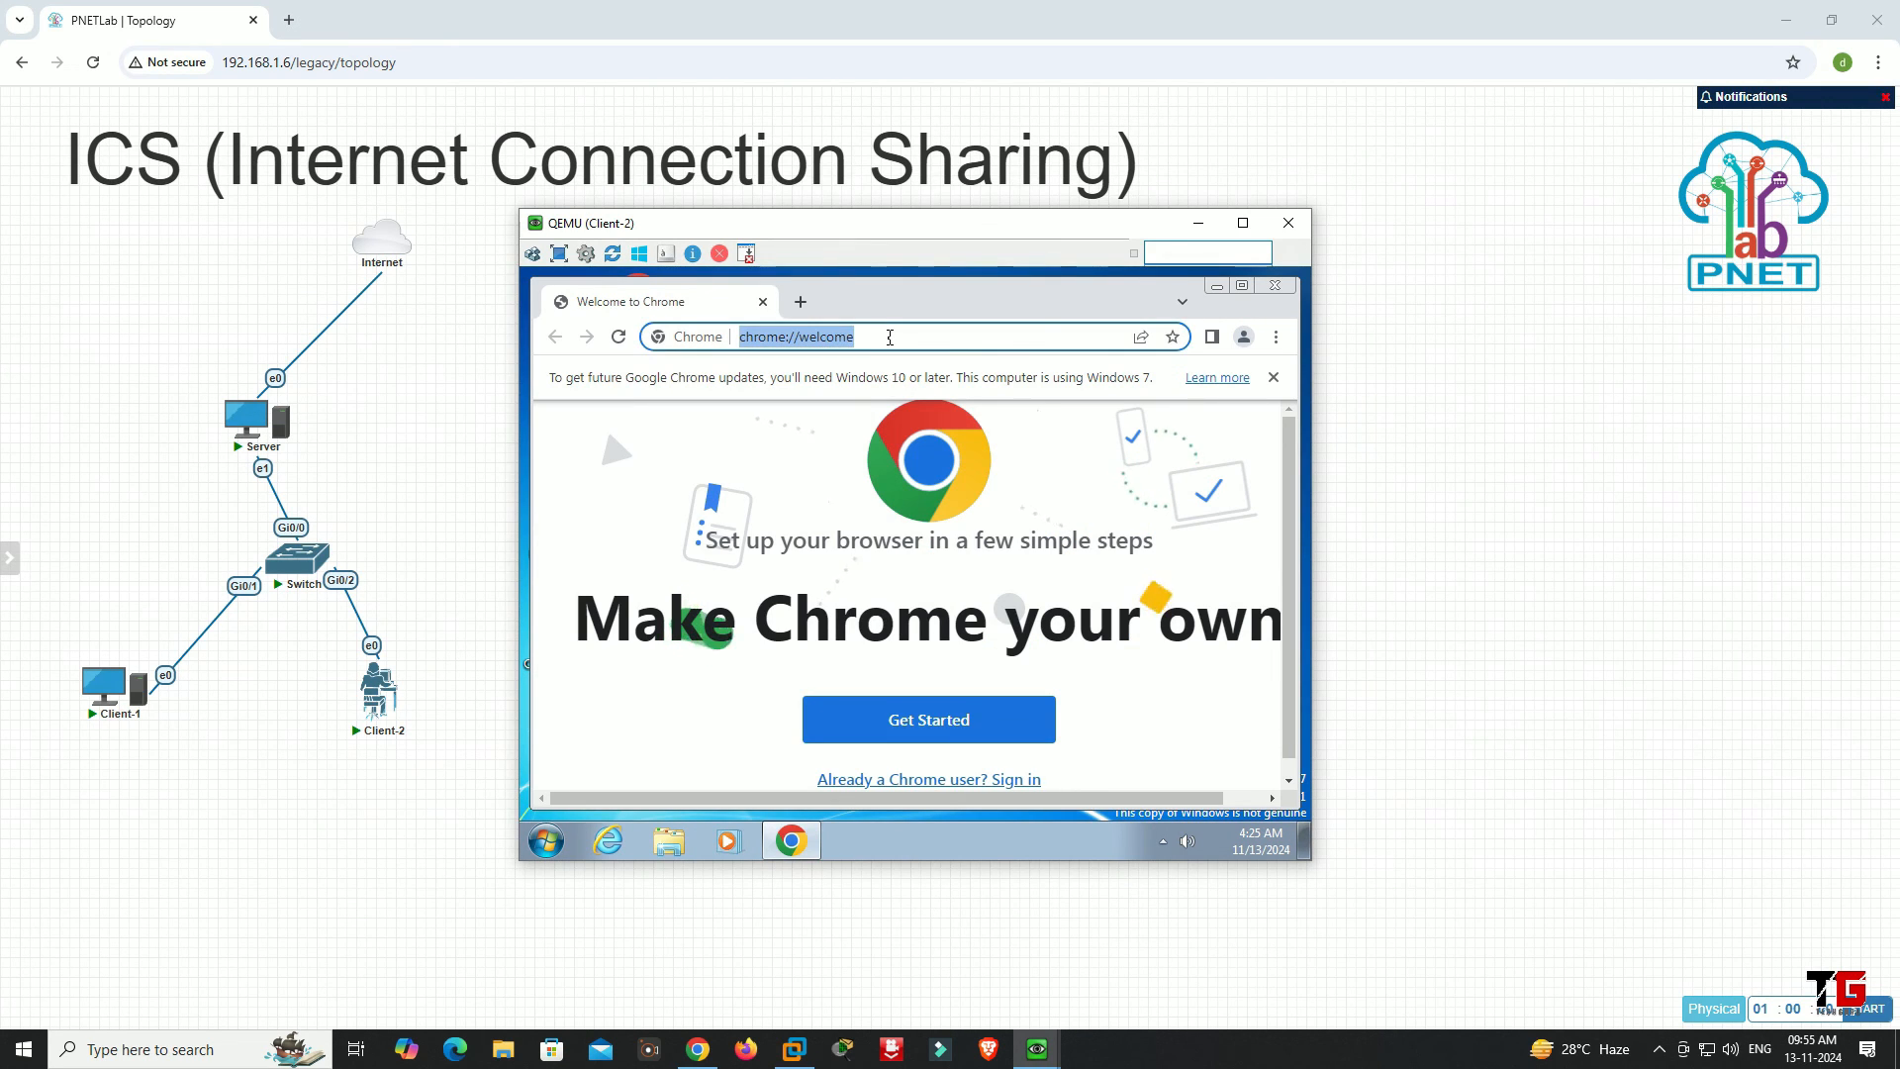
{"action": "type", "text": "gmail.c"}
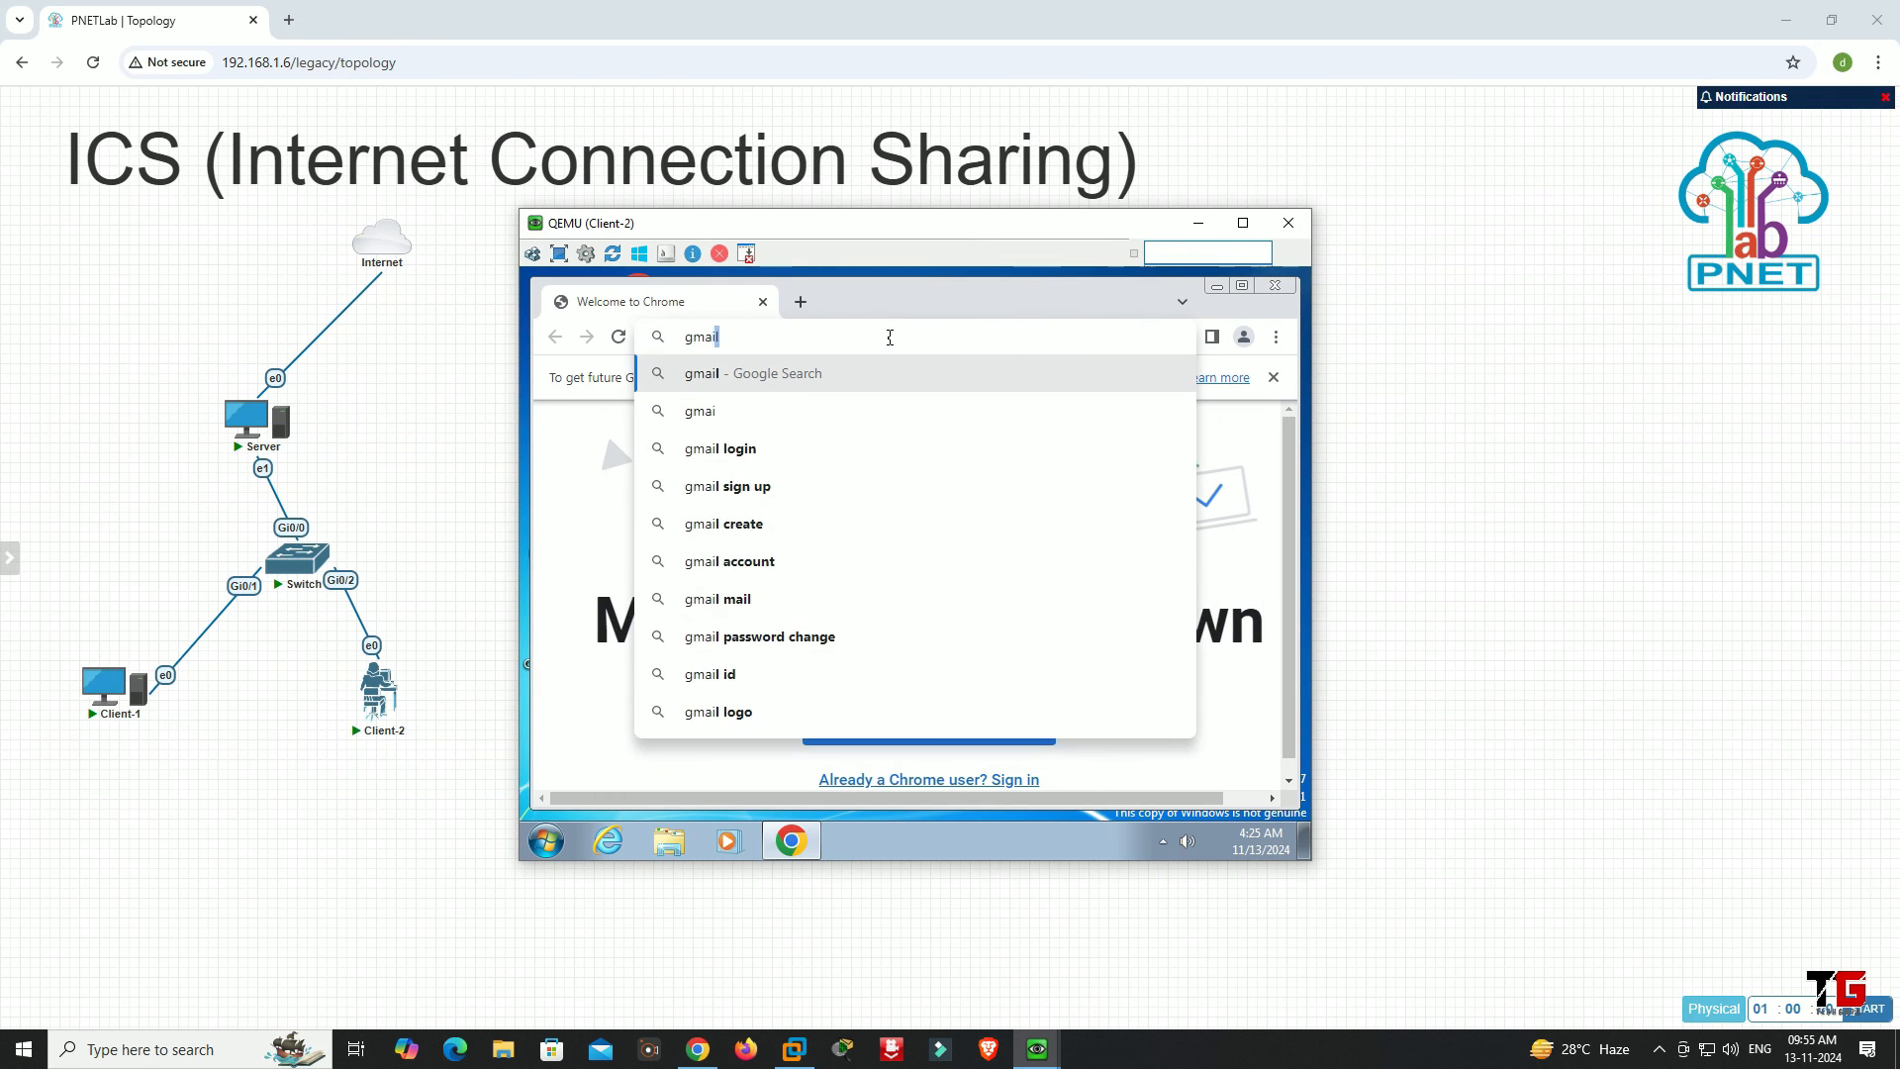
{"action": "type", "text": "om"}
{"action": "key", "text": "Return"}
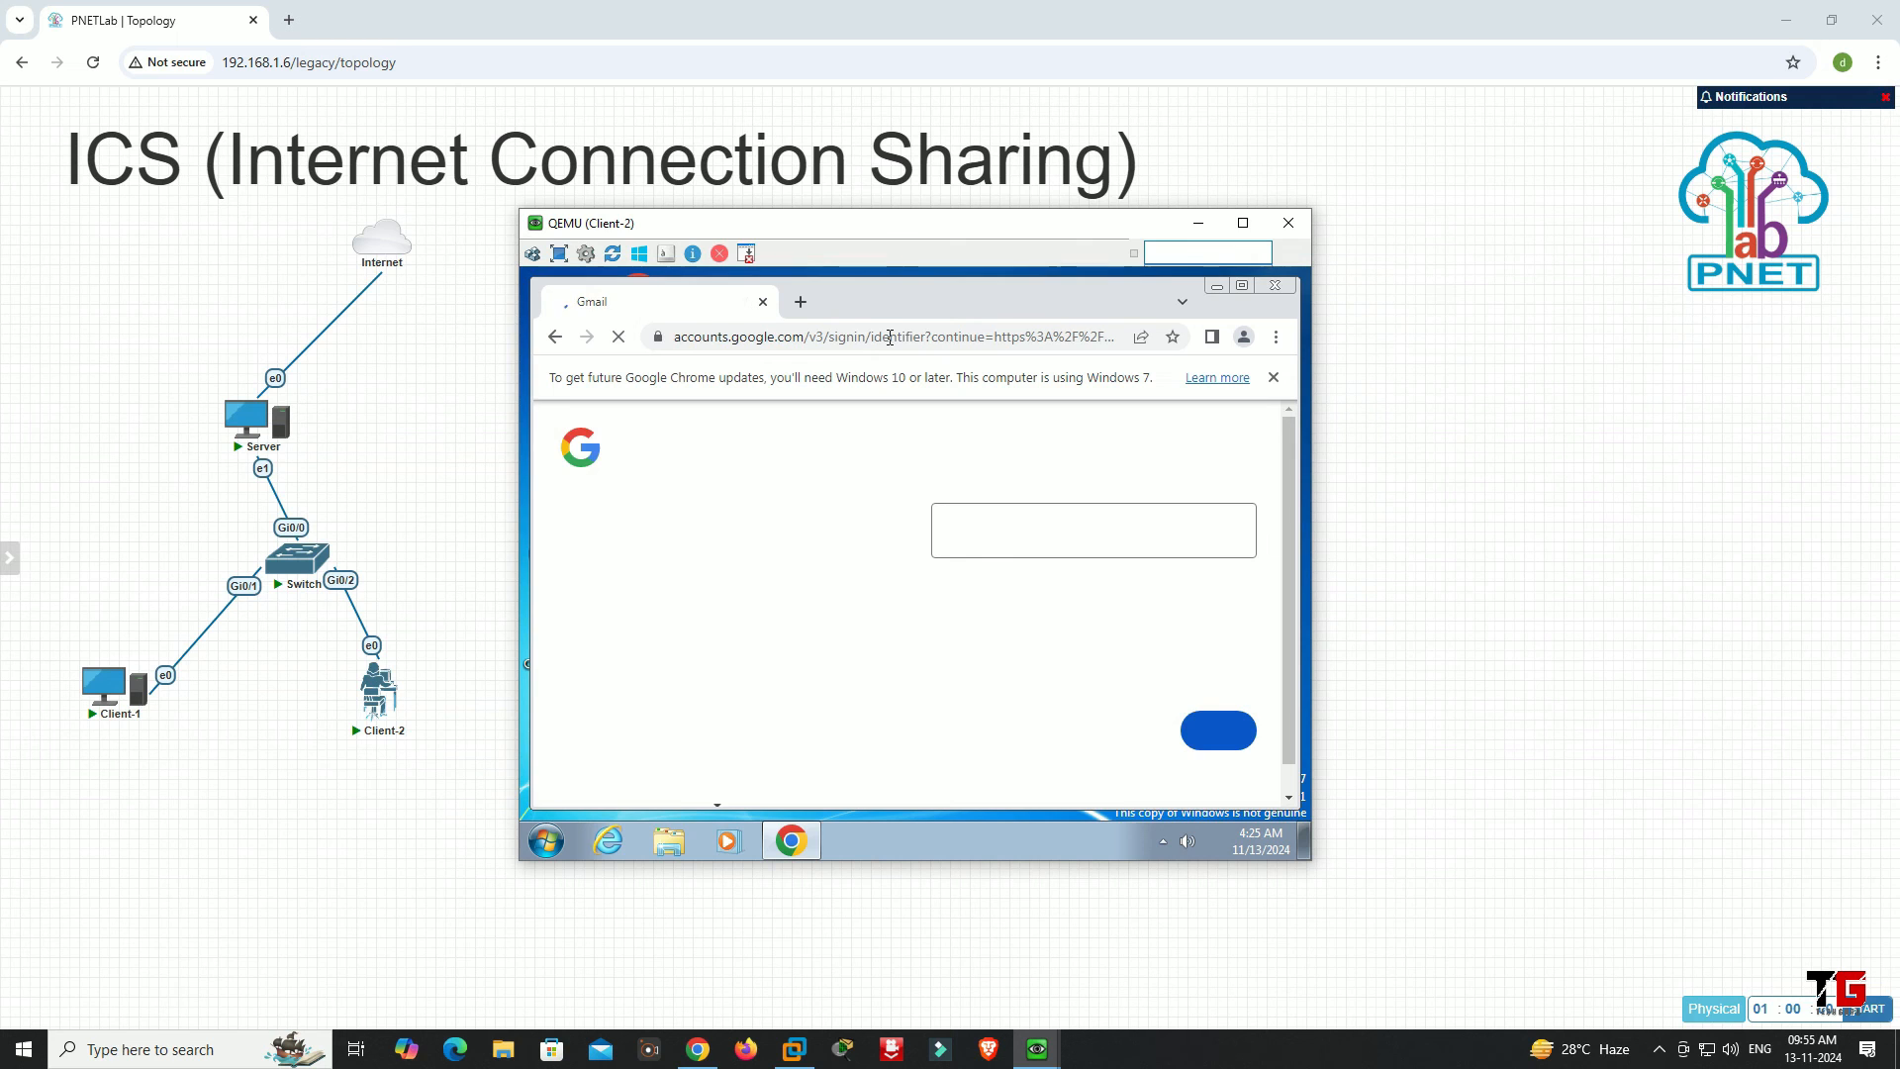
- Minimize Client-2's console and restore the Server console, shifting it slightly toward the topology
{"action": "left_click", "coordinate": [1198, 223]}
{"action": "mouse_move", "coordinate": [1039, 1057]}
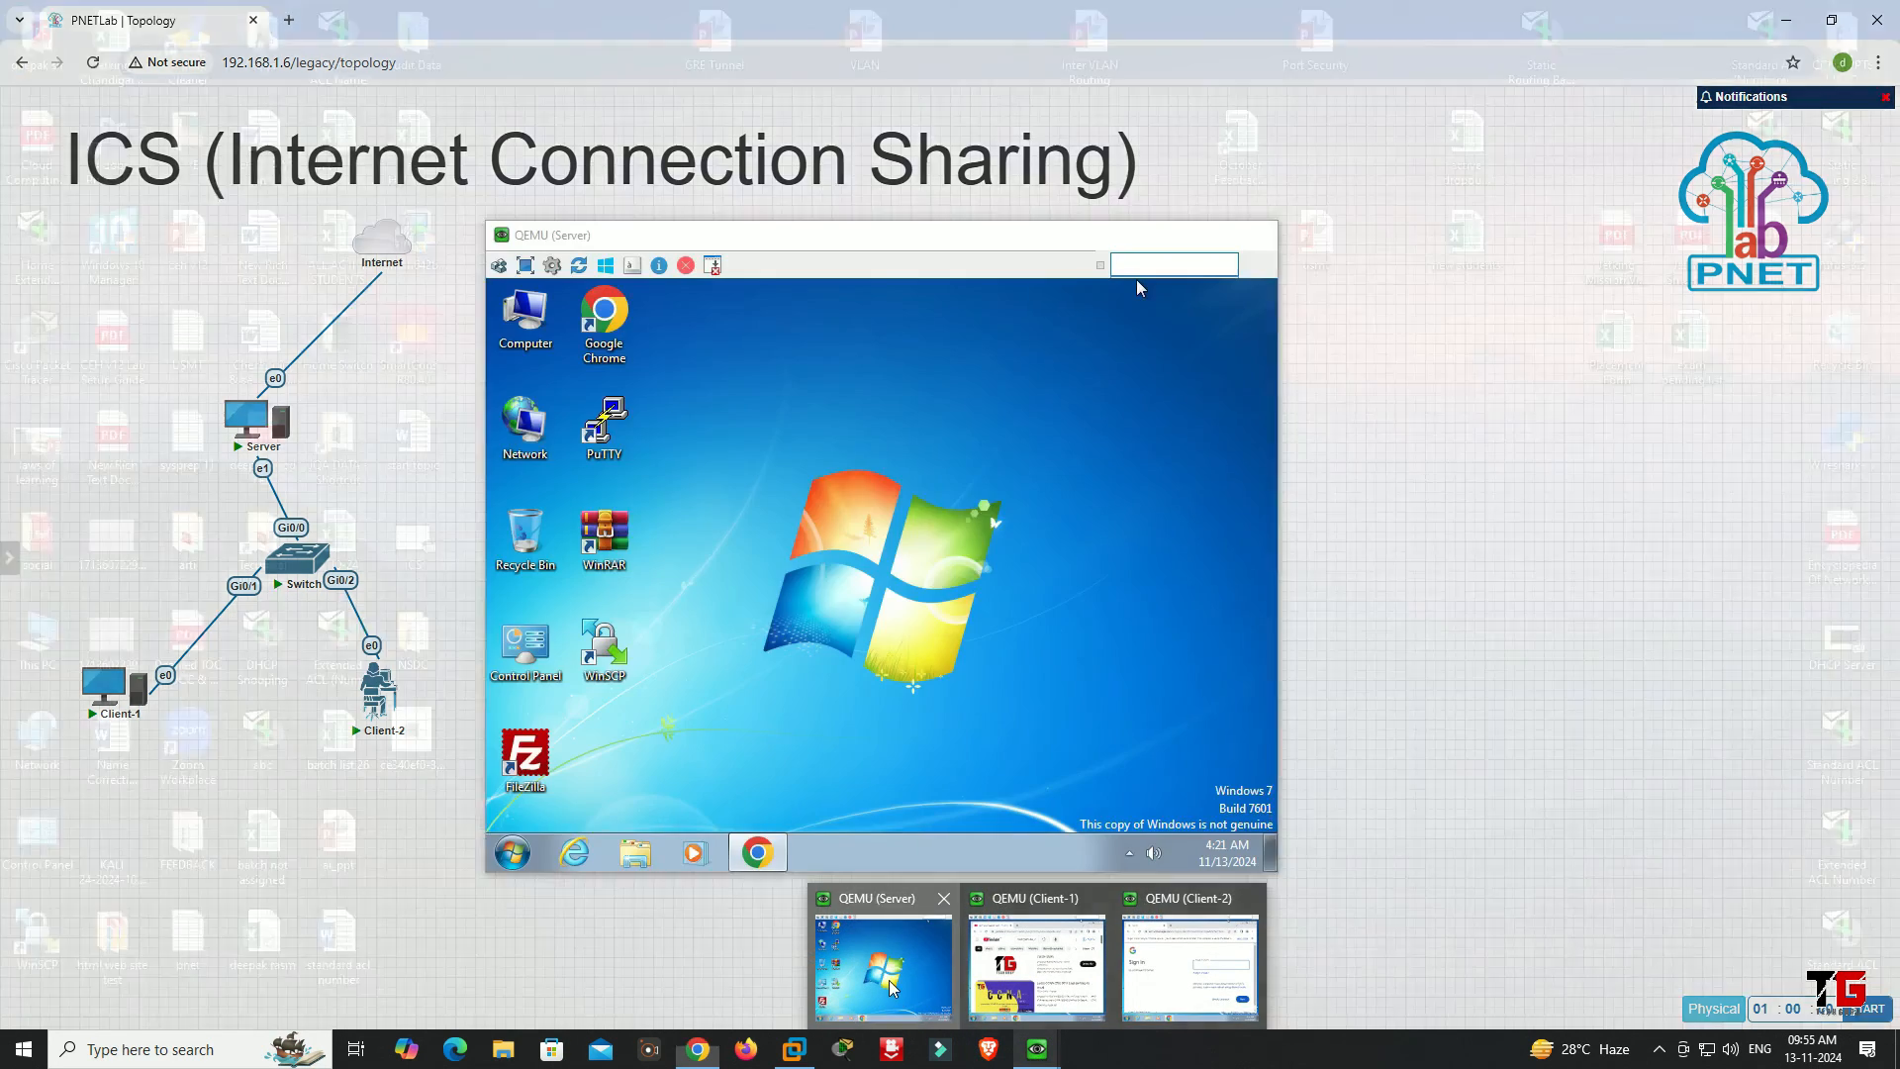
{"action": "left_click", "coordinate": [888, 980]}
{"action": "left_click_drag", "start_coordinate": [762, 226], "coordinate": [703, 230]}
{"action": "left_click", "coordinate": [955, 606]}
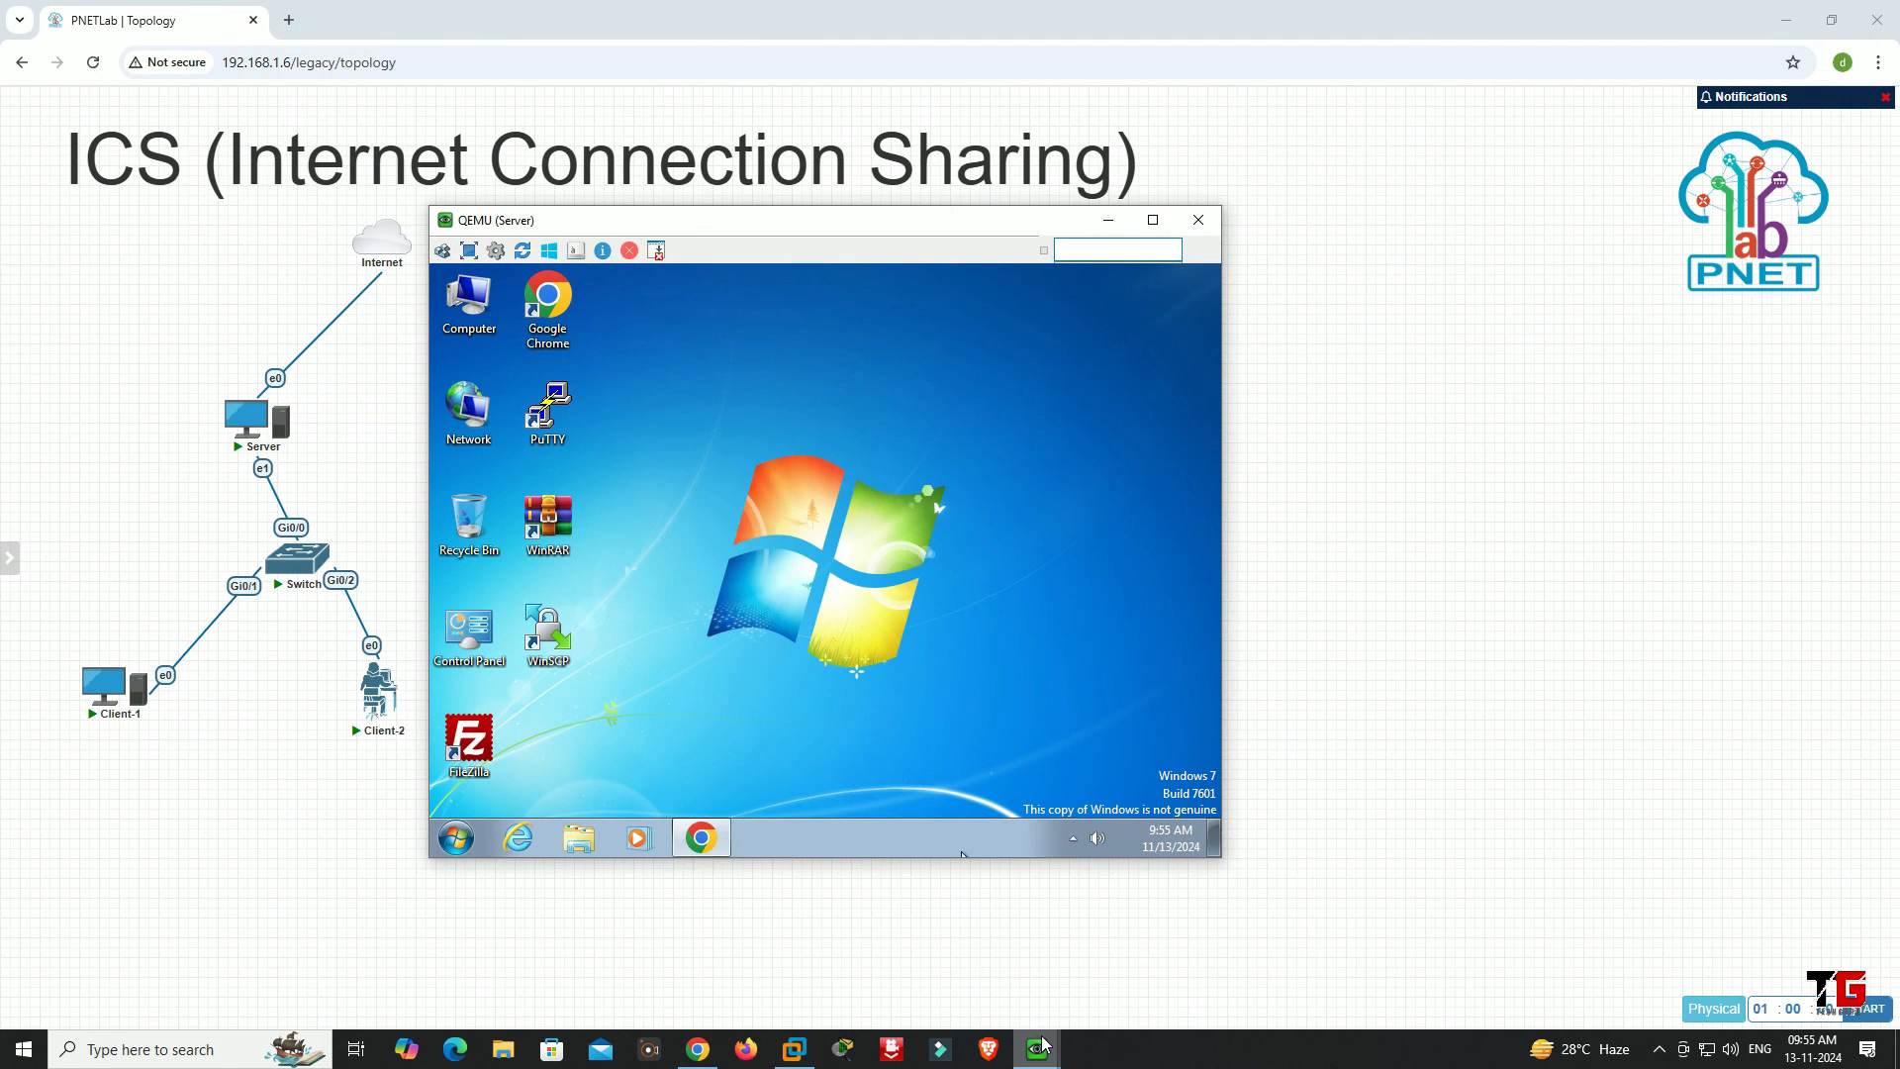
- Restore Client-1's console and move it off the Server console so that both desktops can be seen
{"action": "mouse_move", "coordinate": [1048, 1034]}
{"action": "left_click", "coordinate": [1056, 1002]}
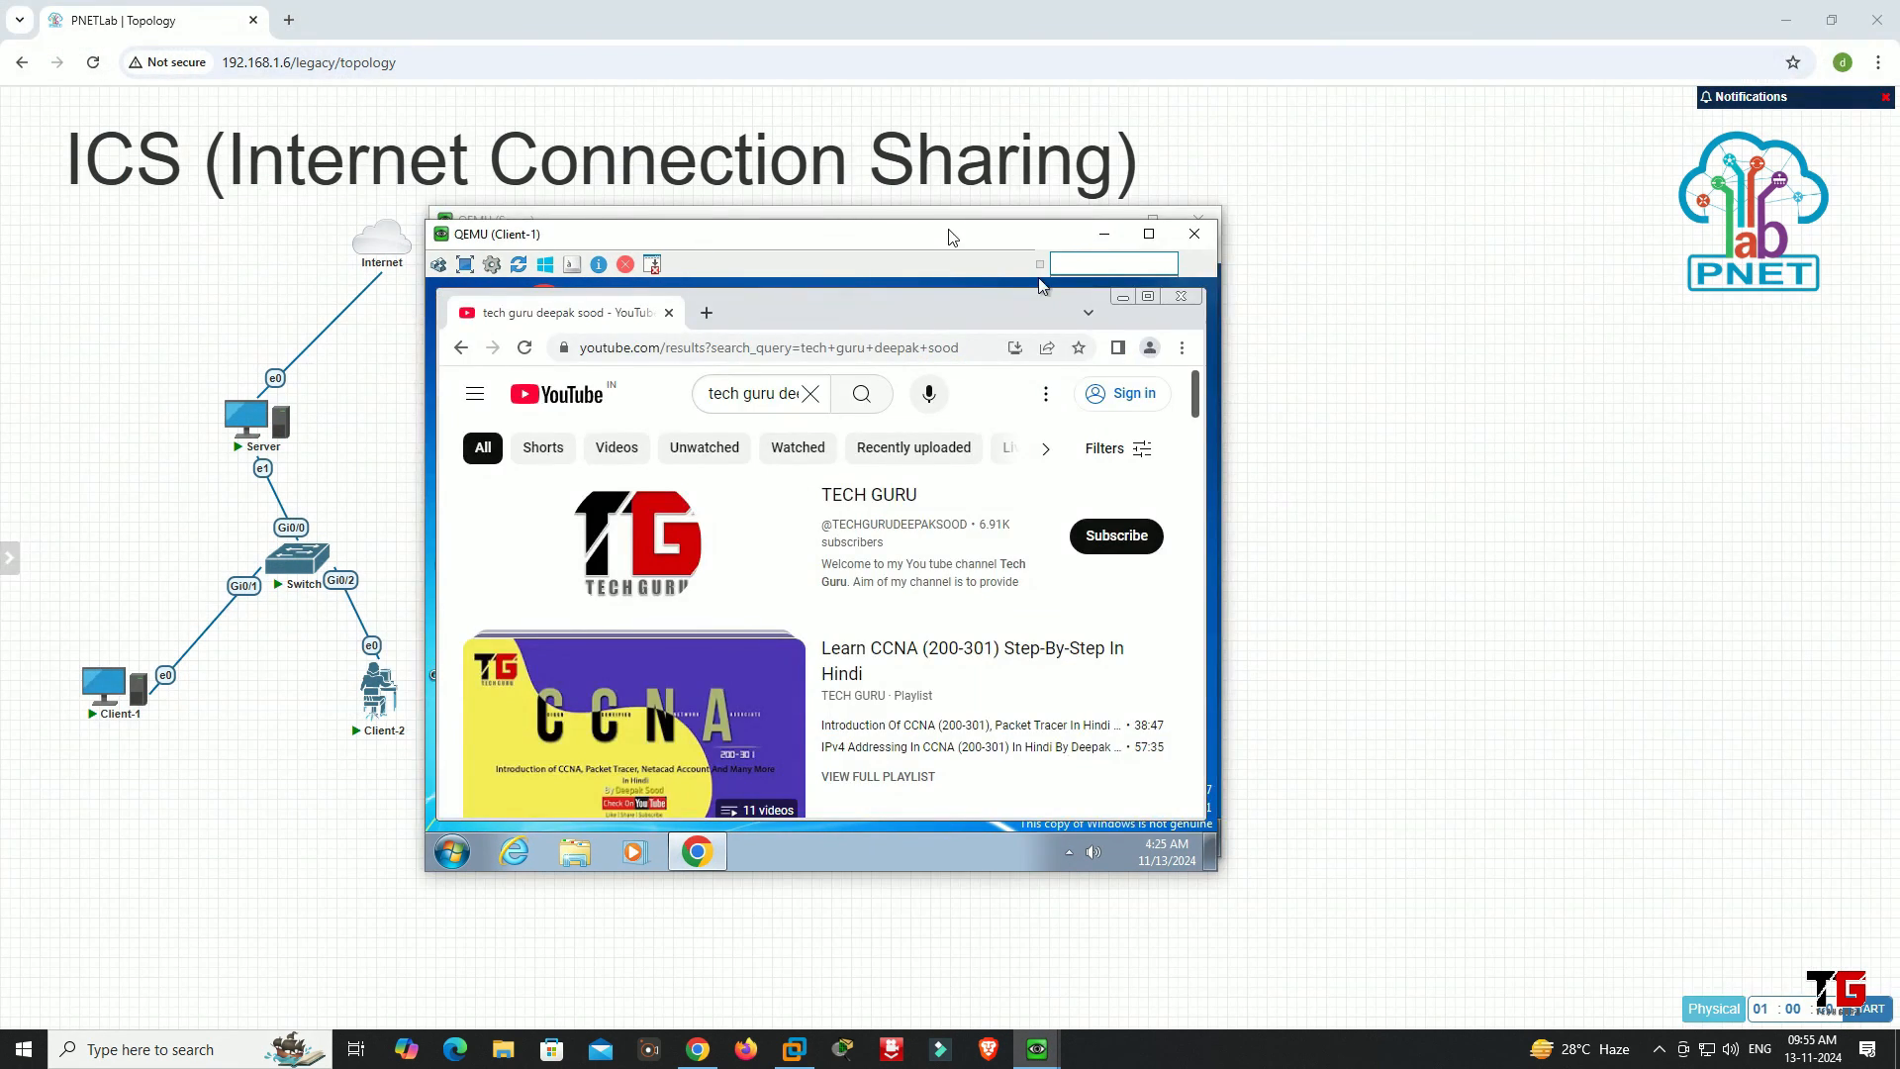
{"action": "left_click_drag", "start_coordinate": [803, 247], "coordinate": [1416, 357]}
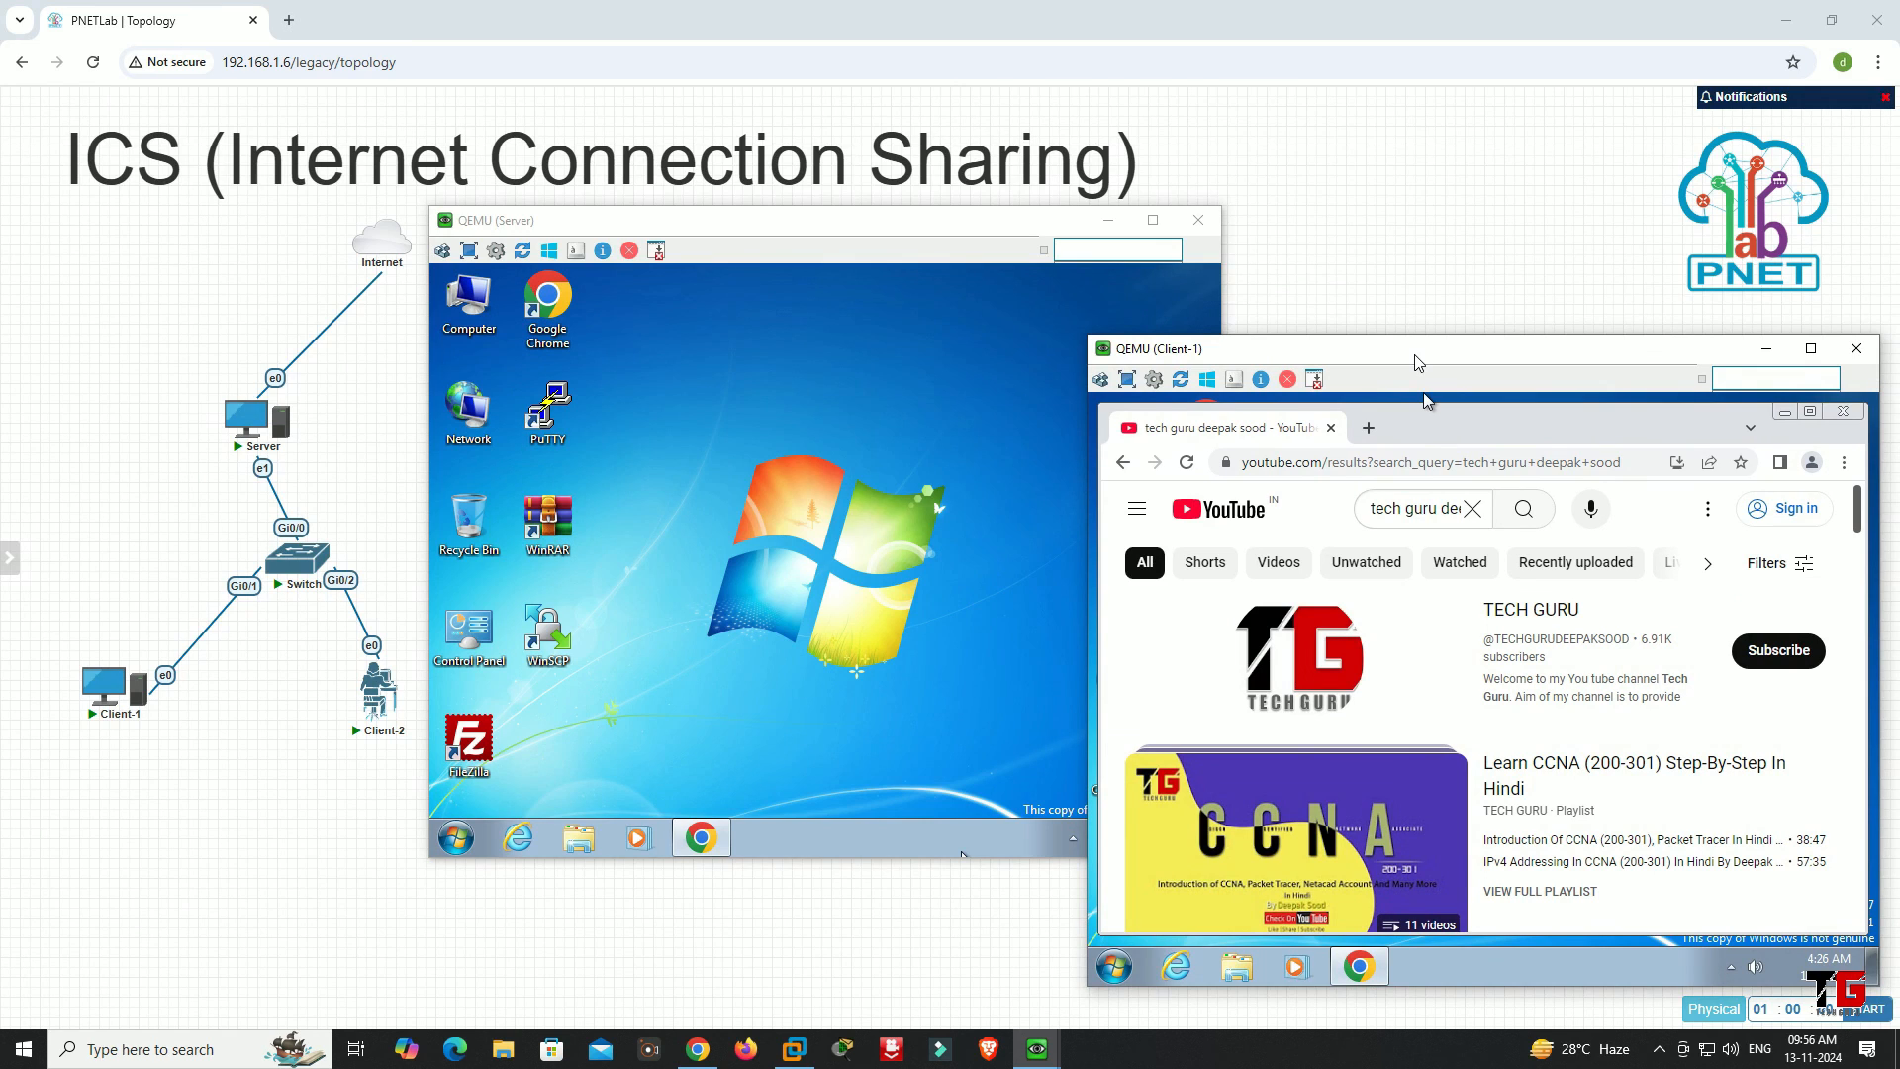